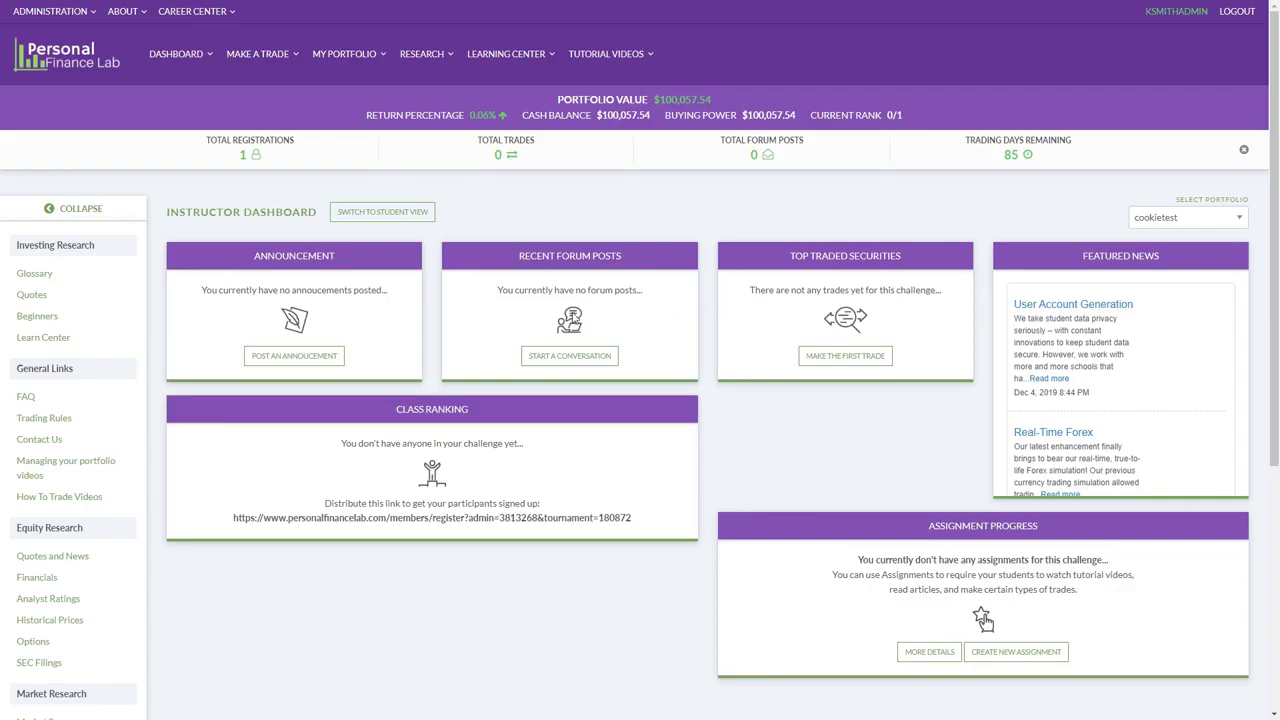
Enlarge the page to 110% and start creating a new challenge from the administration options
key("ctrl+plus")
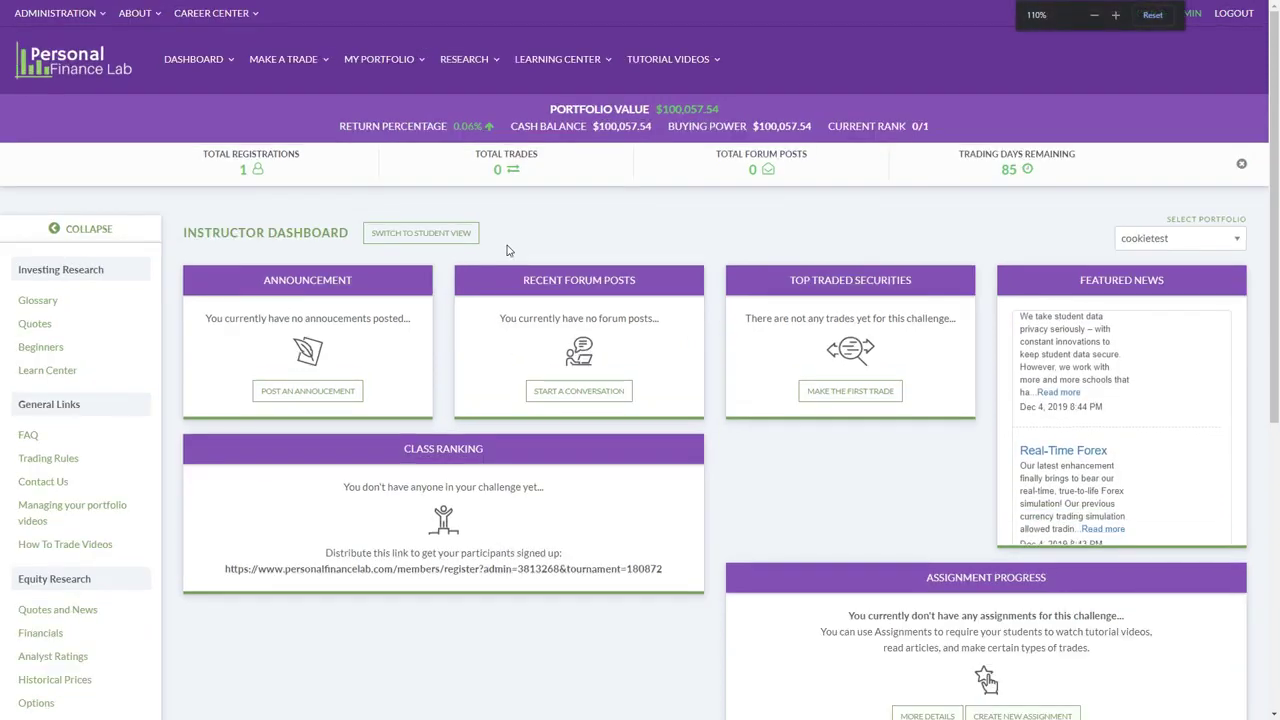
left_click(45, 18)
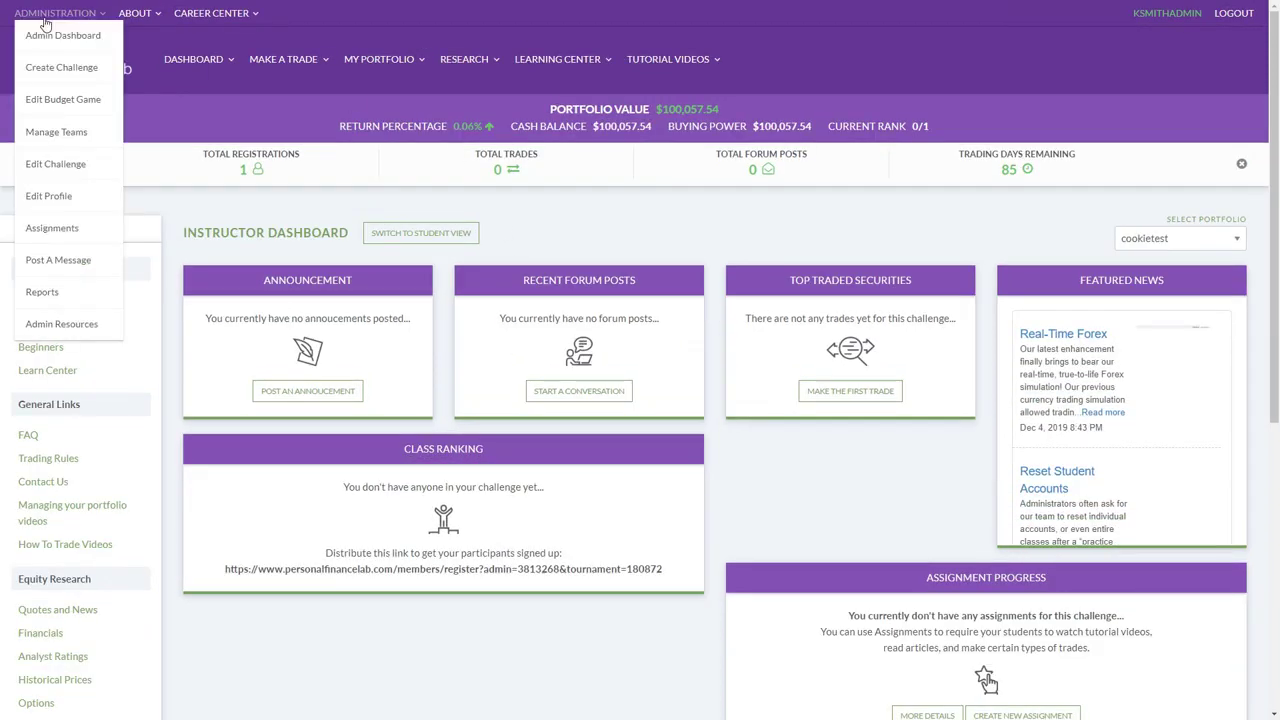
left_click(81, 79)
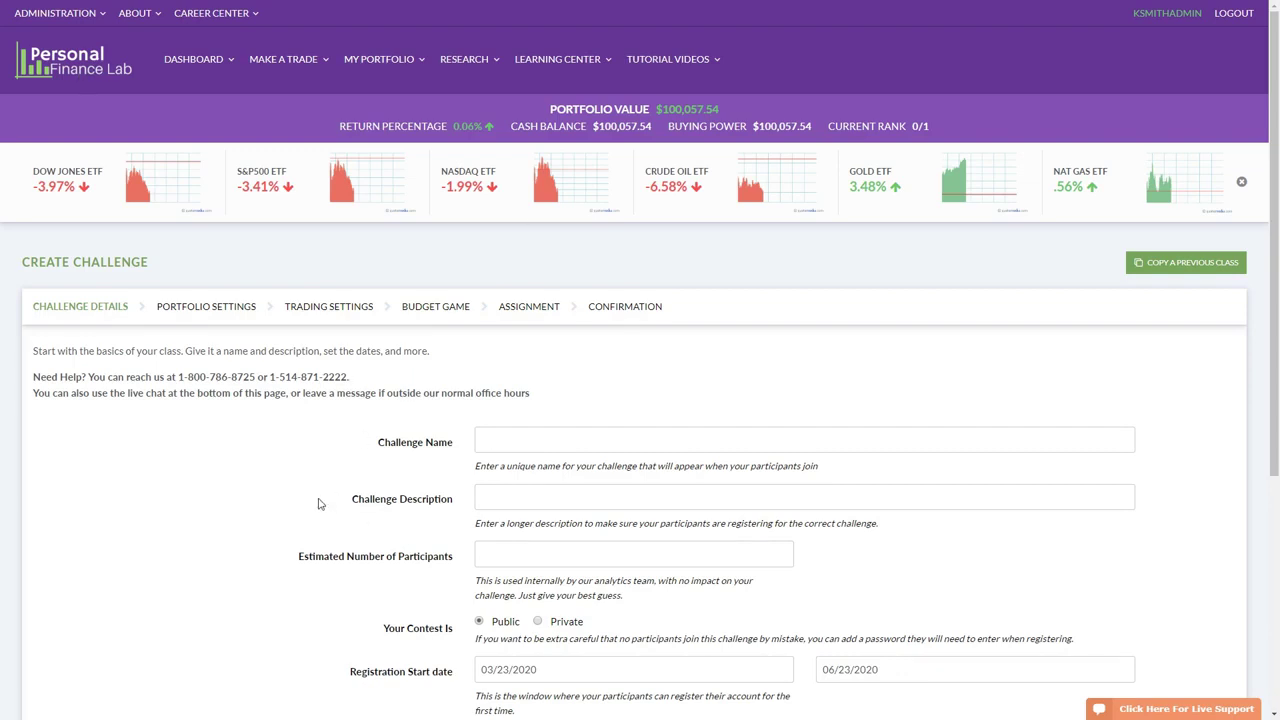
Name the challenge with the teacher's name followed by "Spring 2020 Personal Finance - 2"
scroll(300, 505, "down", 2)
left_click(604, 240)
type("M")
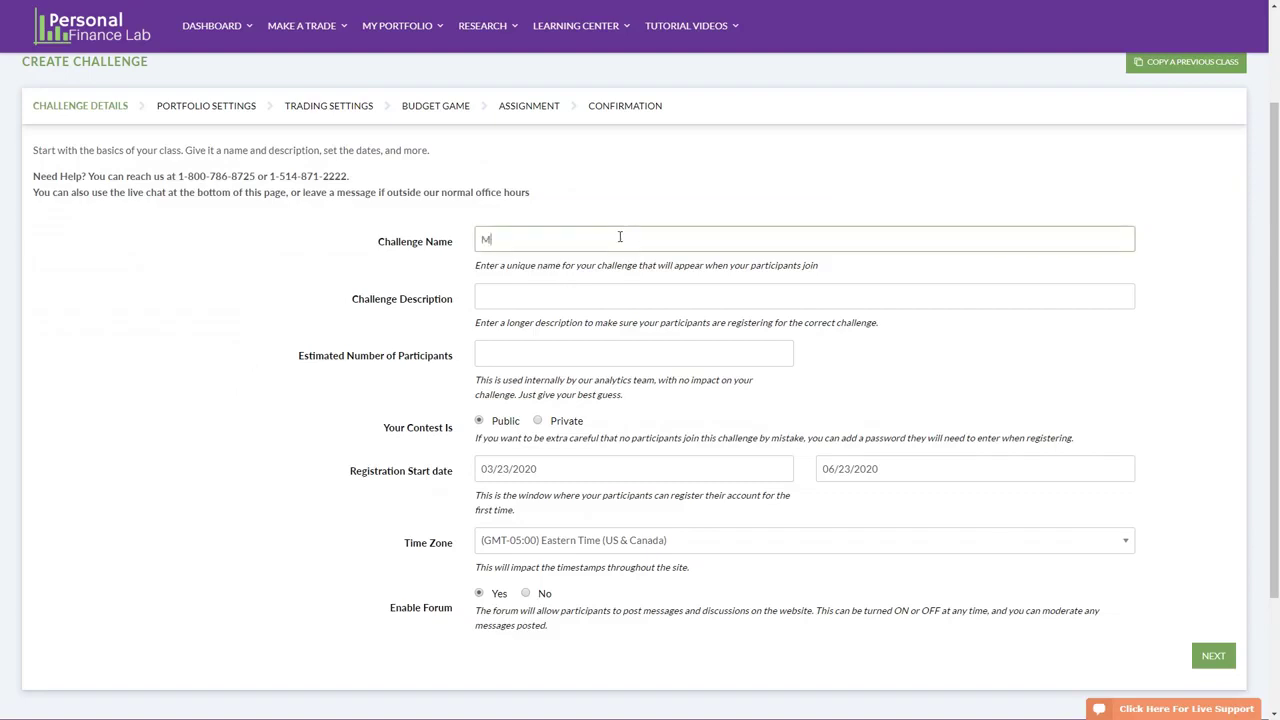
type("r Smith's Spring 2020 Personal Finance")
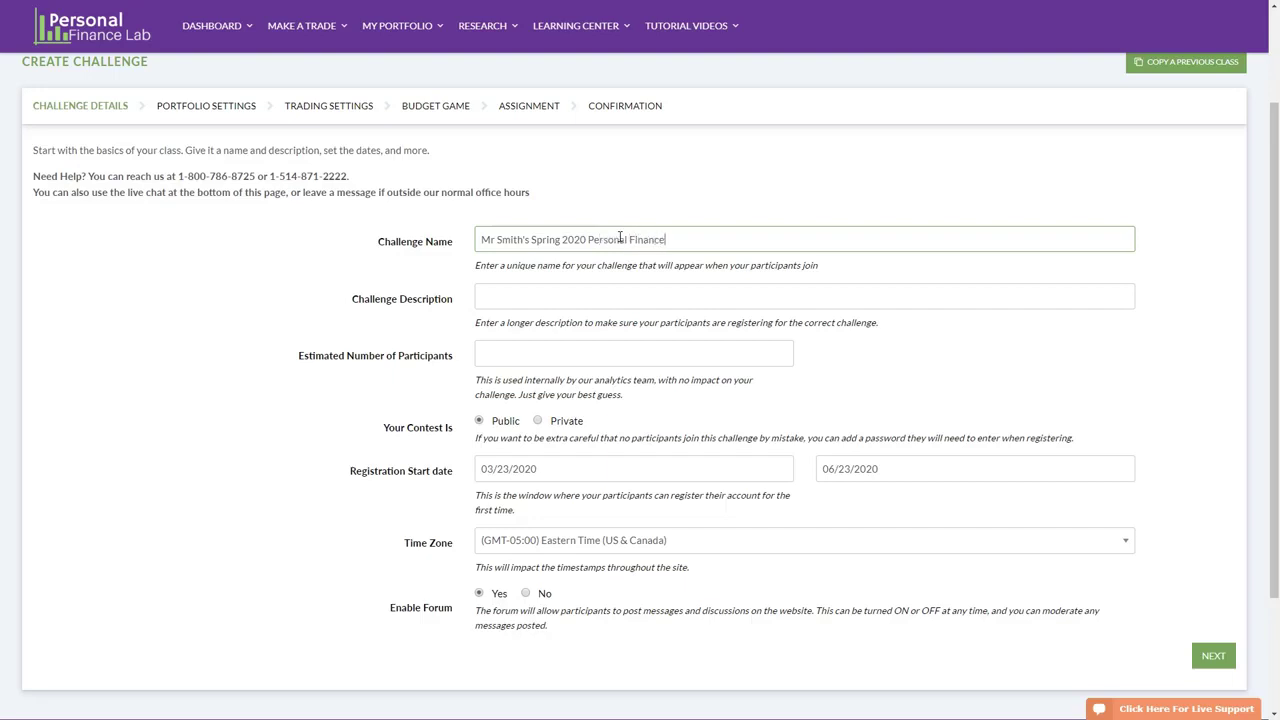
key("Tab")
left_click(696, 286)
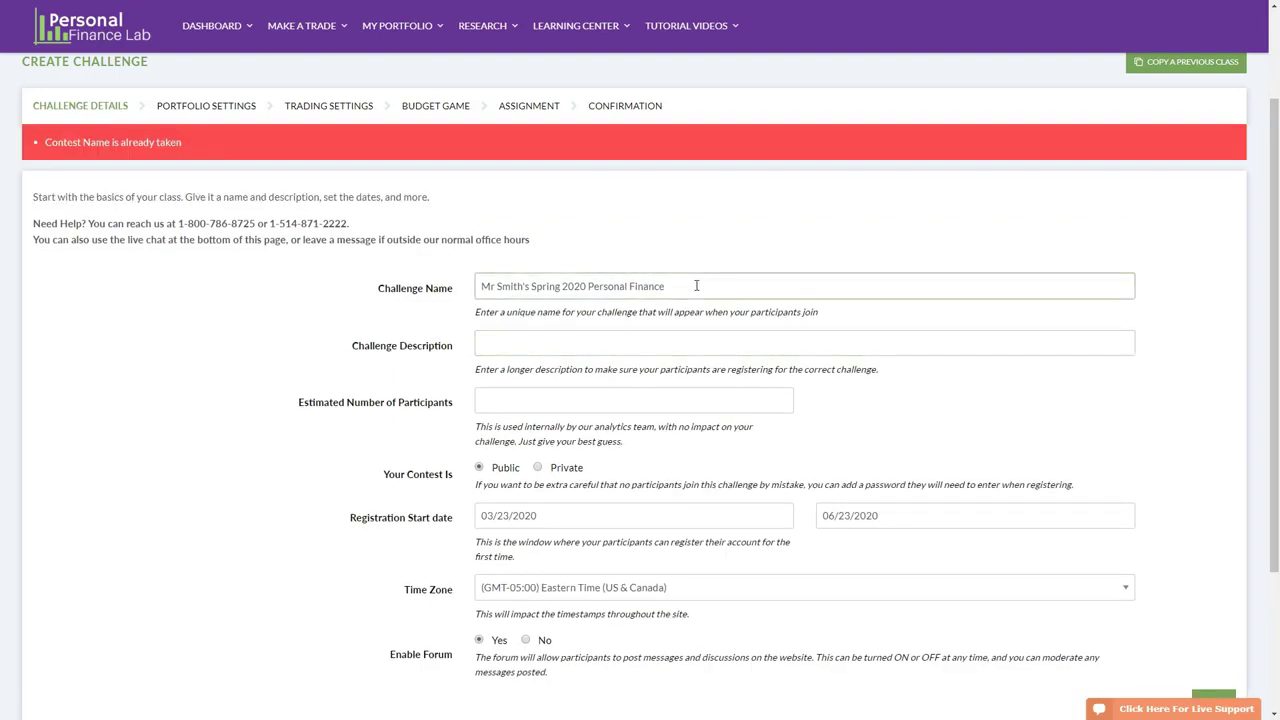
type("- 2")
key("Tab")
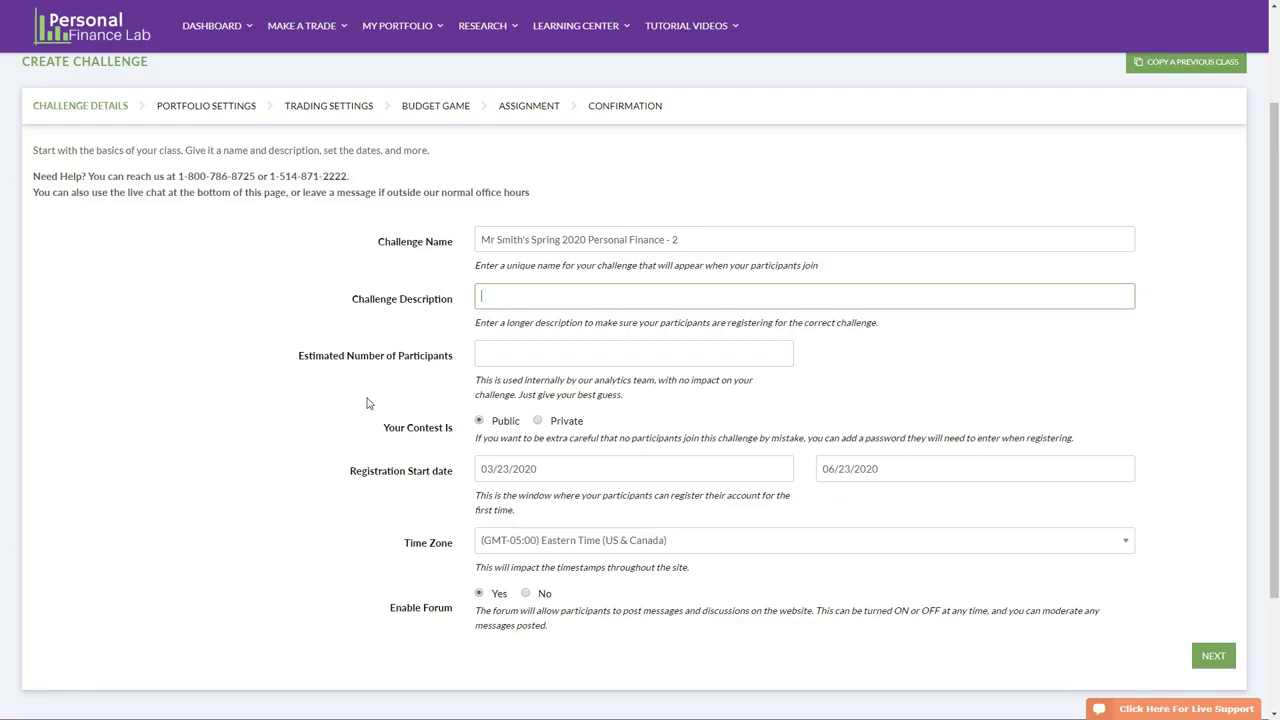
Describe the challenge as "Period 4" and set the estimated number of participants to 100
type("Period 4")
left_click_drag(556, 378, 569, 357)
left_click(570, 358)
type("100")
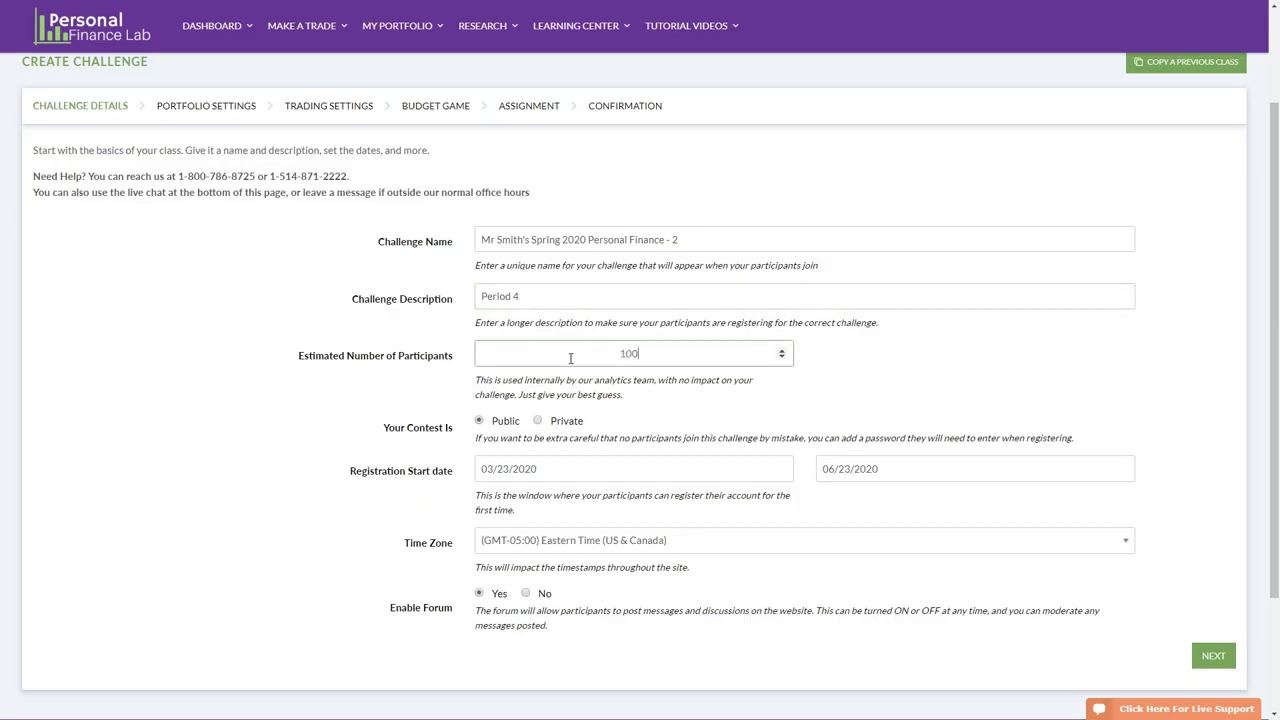
left_click(612, 378)
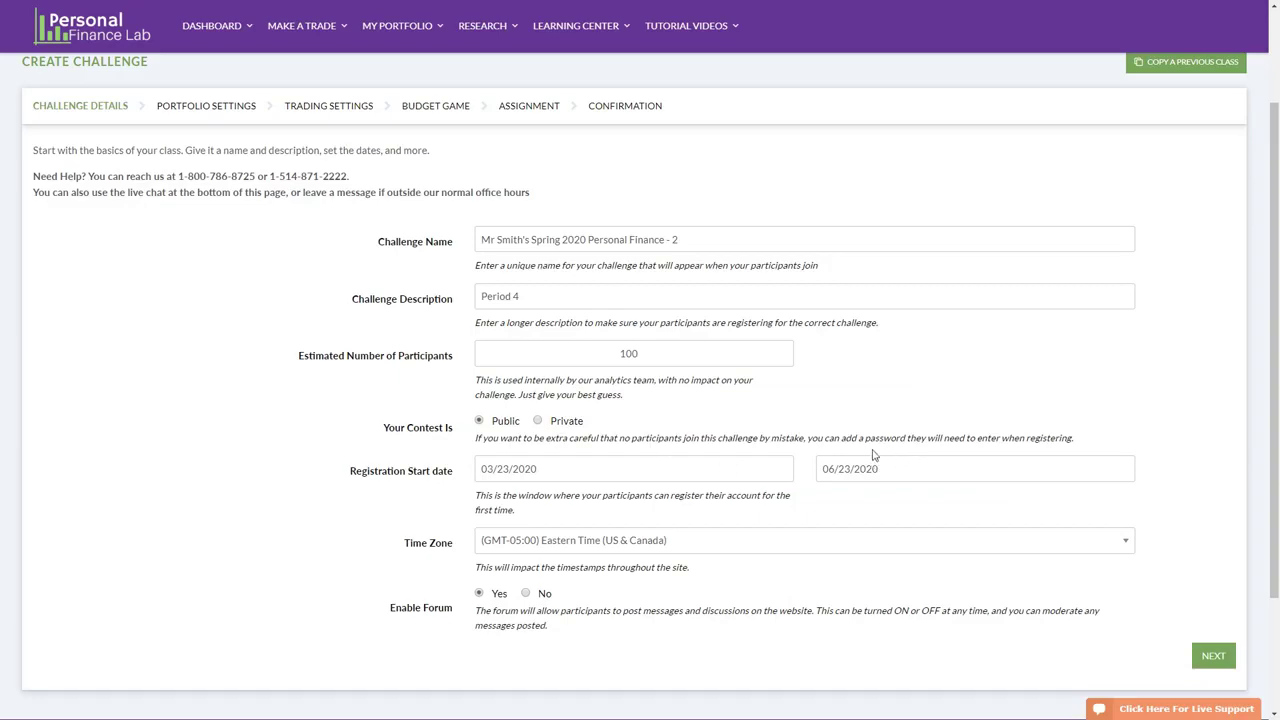
Keep the forum enabled with Yes and continue to the challenge's portfolio settings
scroll(870, 455, "down", 3)
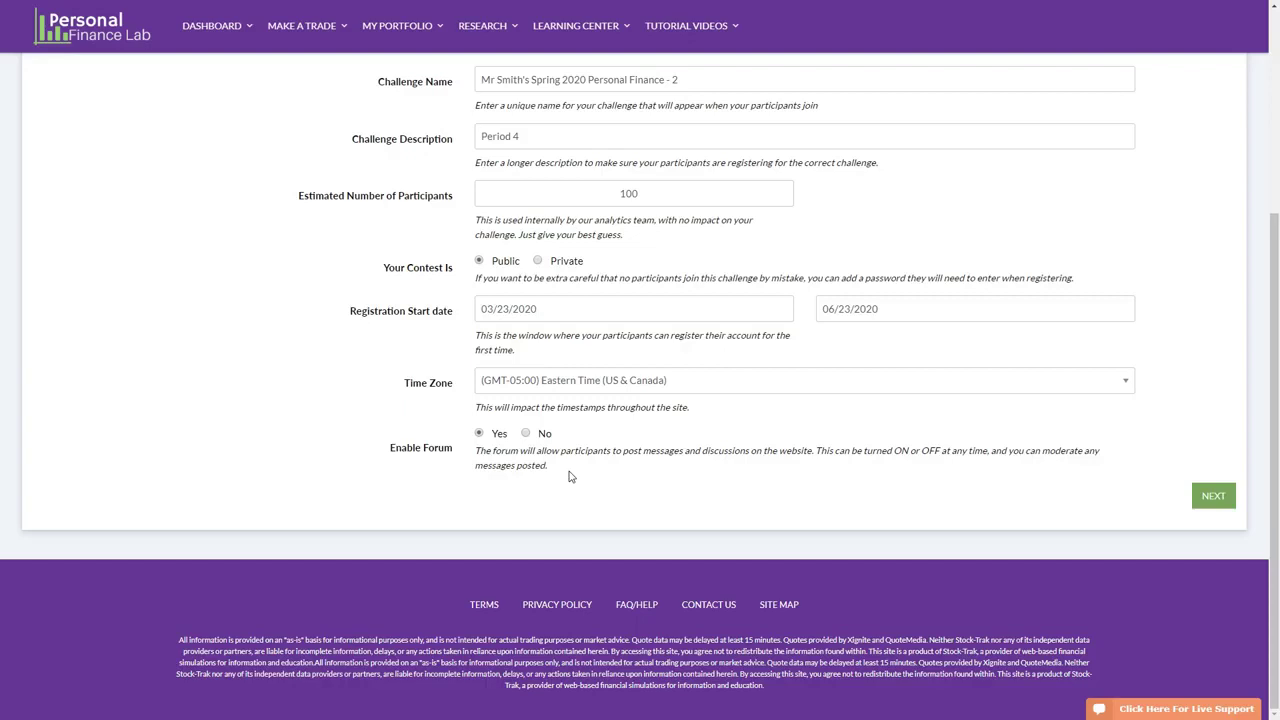
left_click(526, 433)
left_click(479, 433)
left_click(1212, 495)
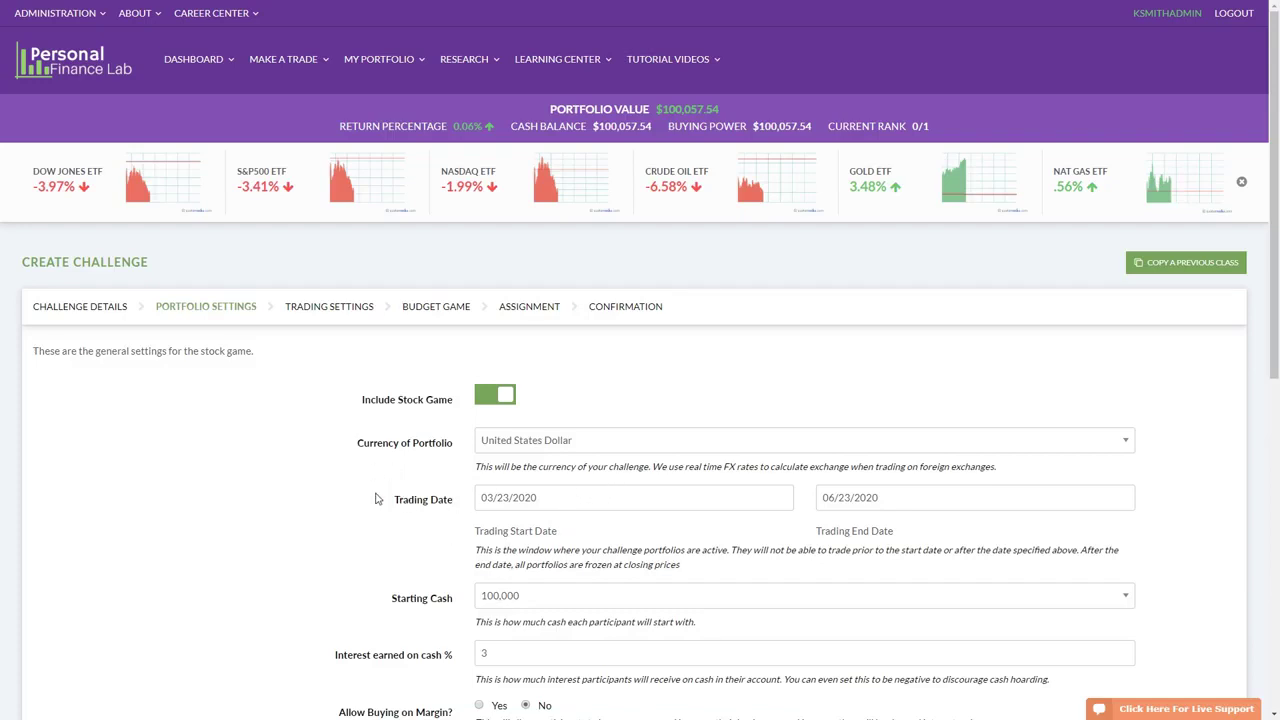
Try making all portfolios public in the portfolio settings, and set the option back to No
scroll(376, 498, "down", 1)
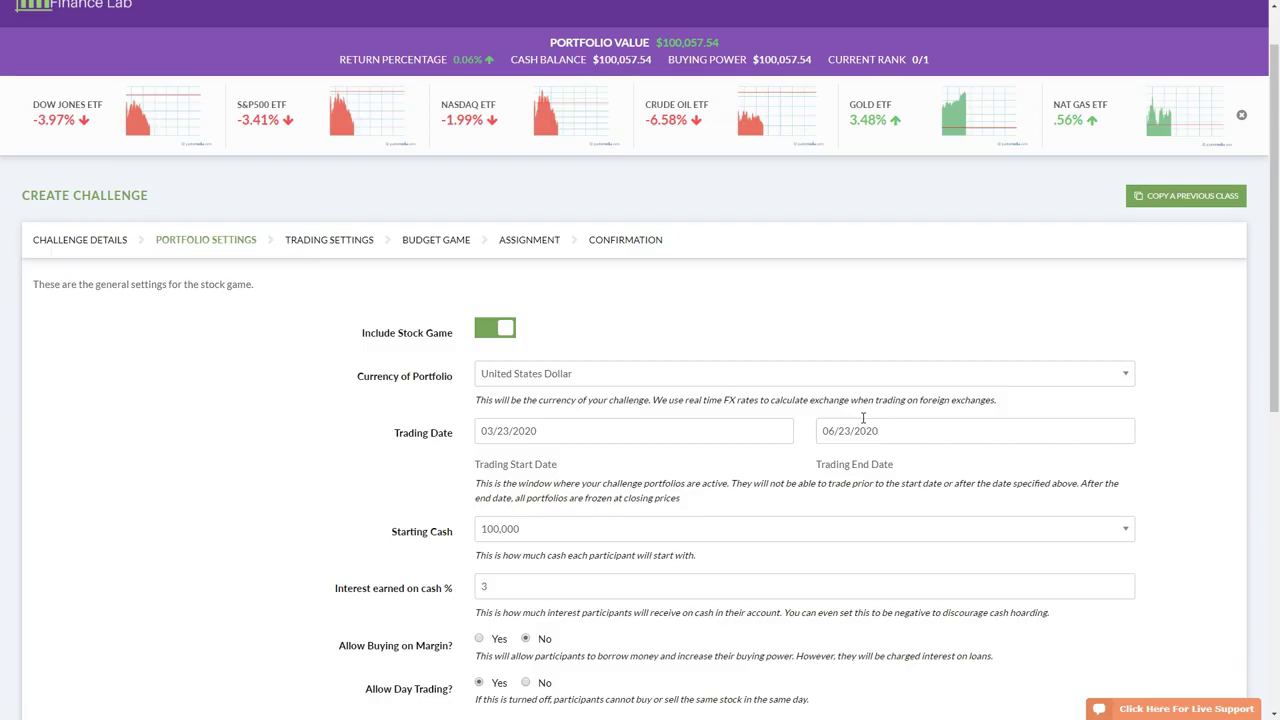
scroll(863, 418, "down", 3)
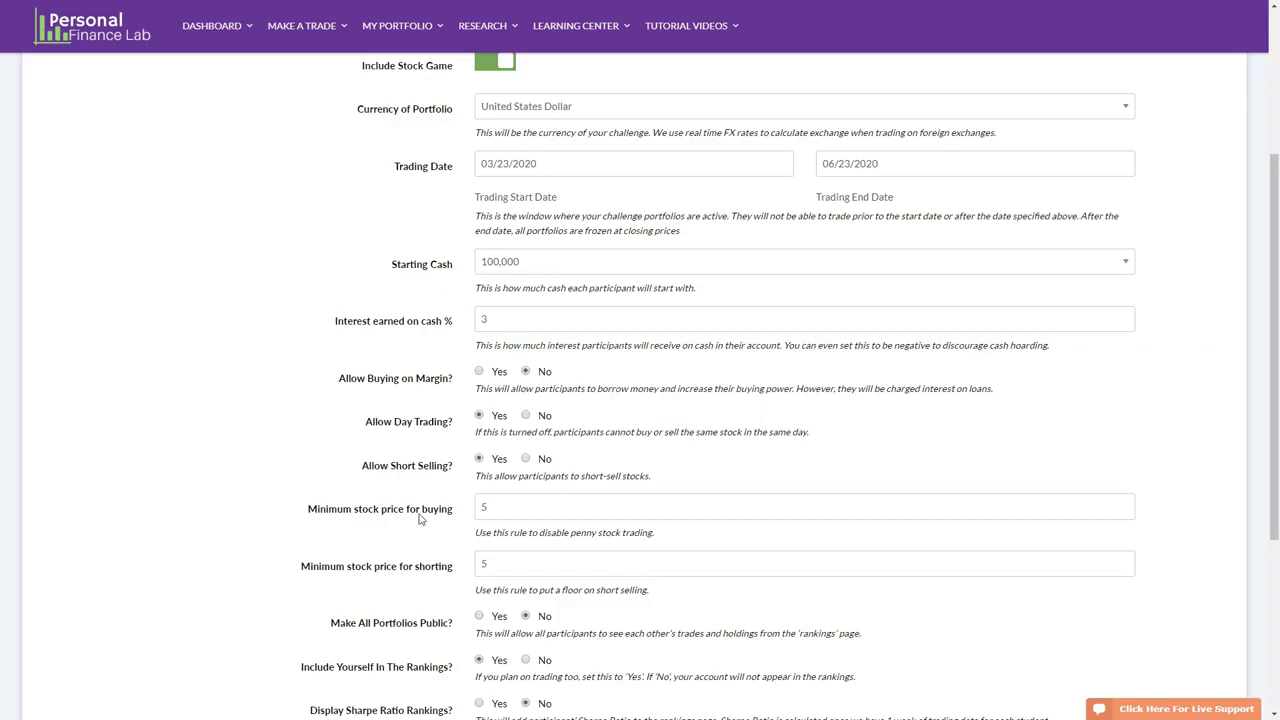
scroll(420, 517, "down", 2)
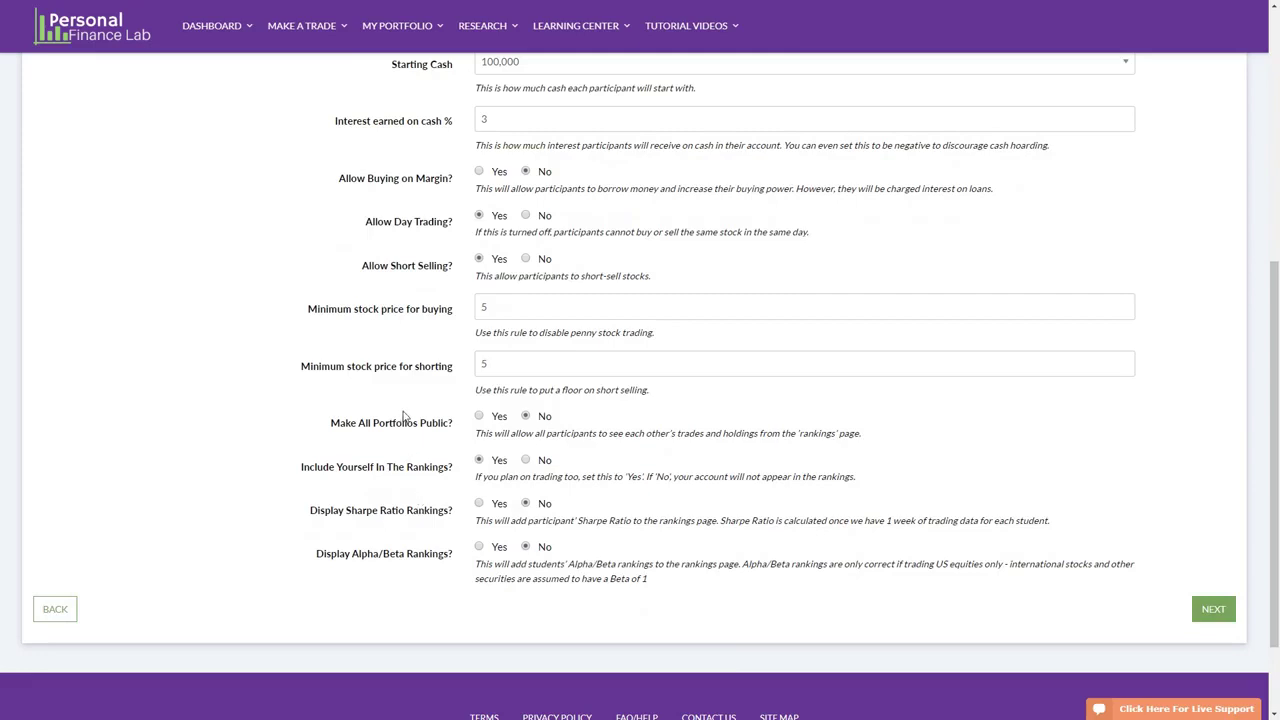
scroll(404, 416, "down", 1)
left_click_drag(331, 359, 457, 361)
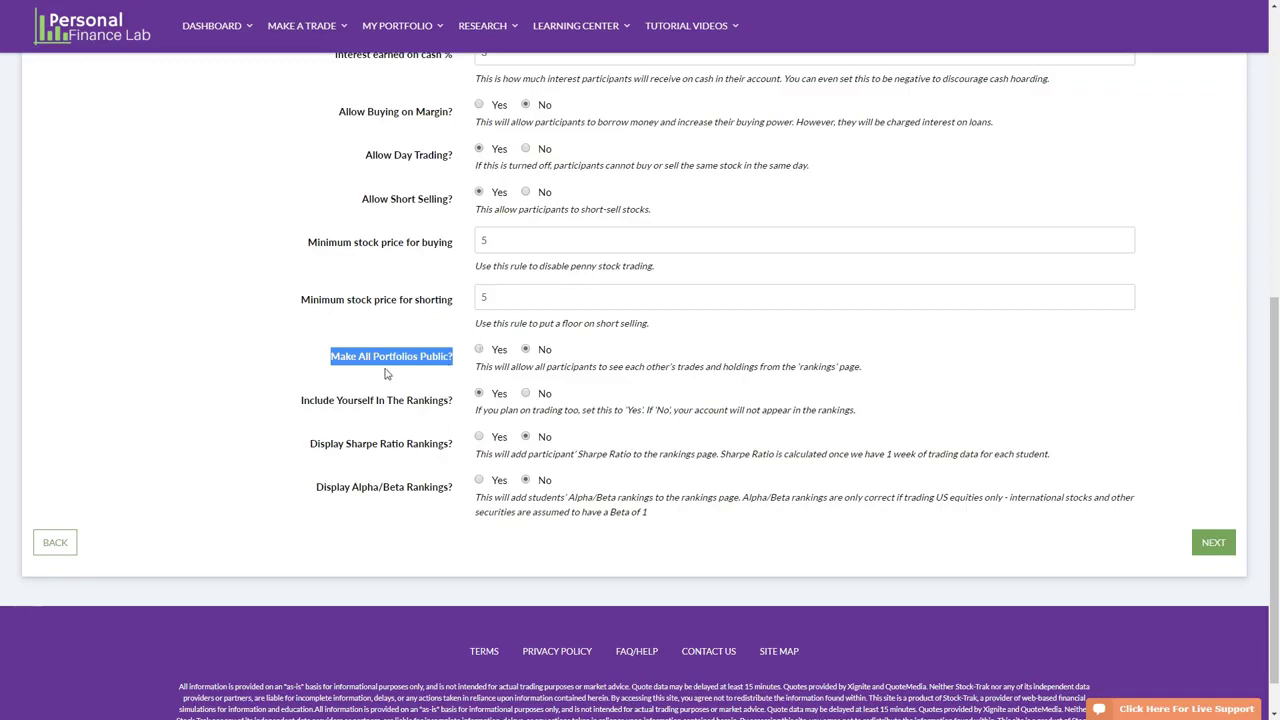
left_click(479, 349)
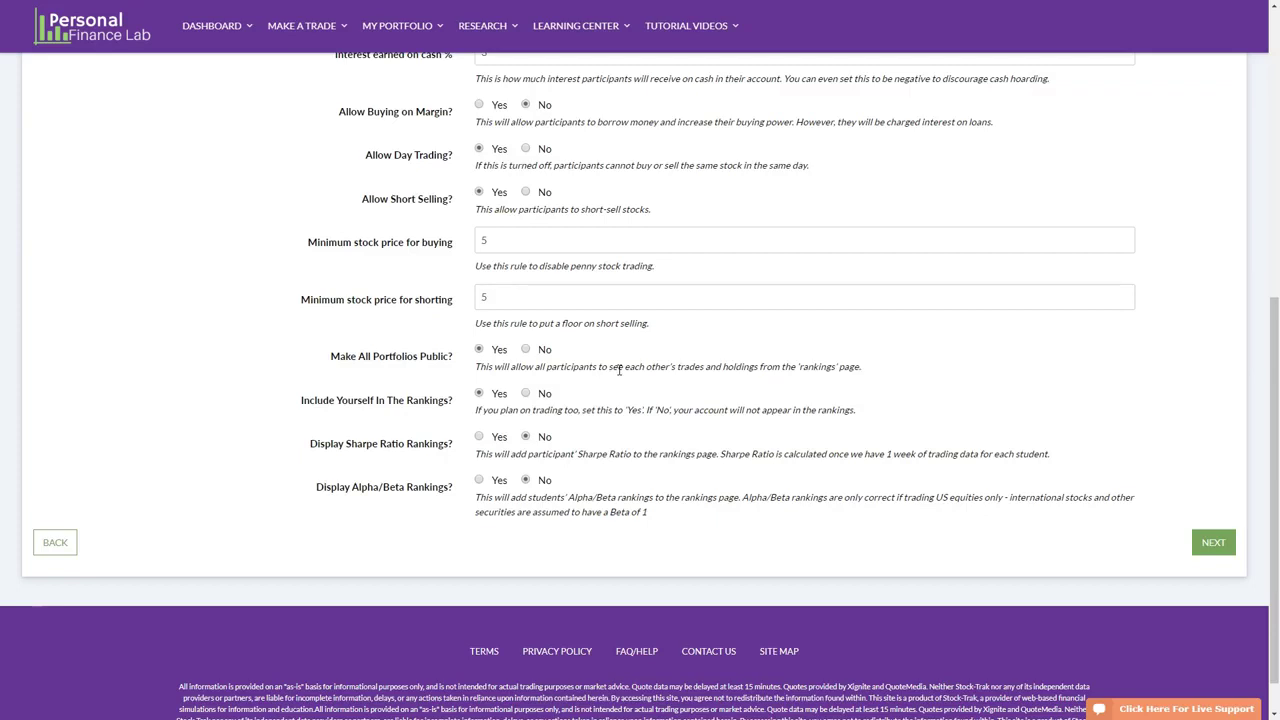
left_click(526, 349)
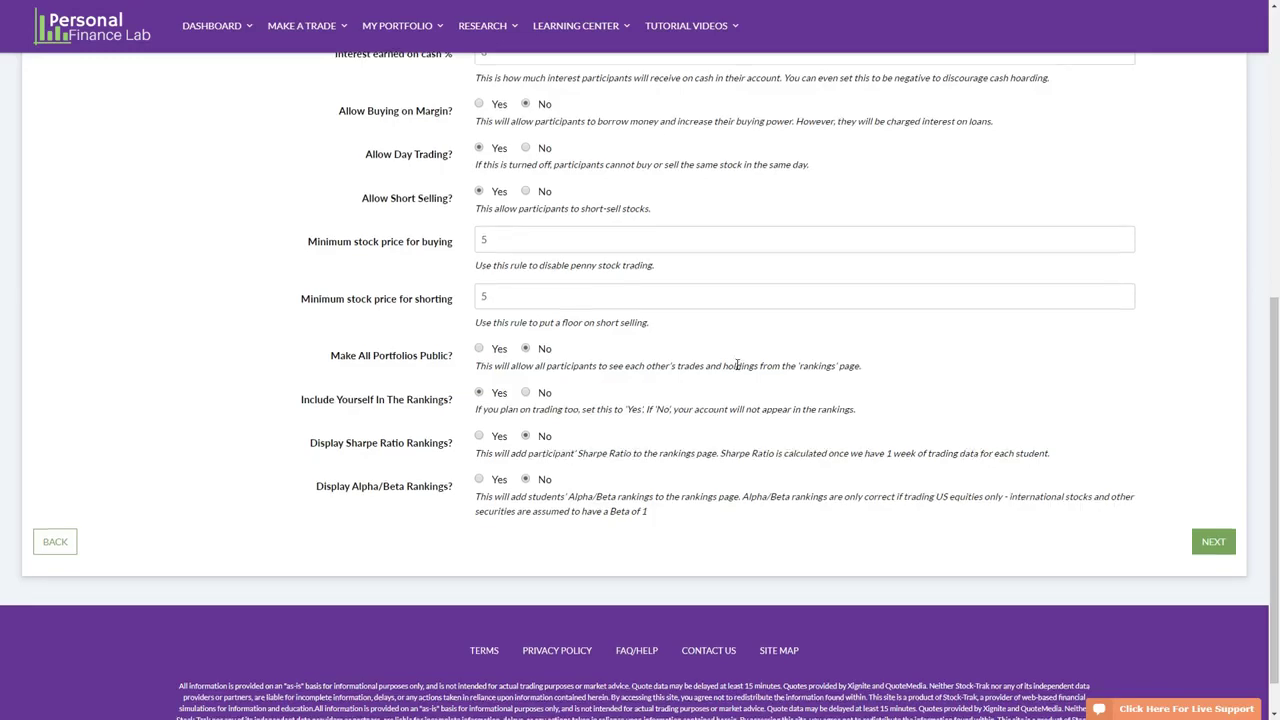
Review the option to include yourself in the rankings and the available starting cash amounts
scroll(738, 364, "down", 1)
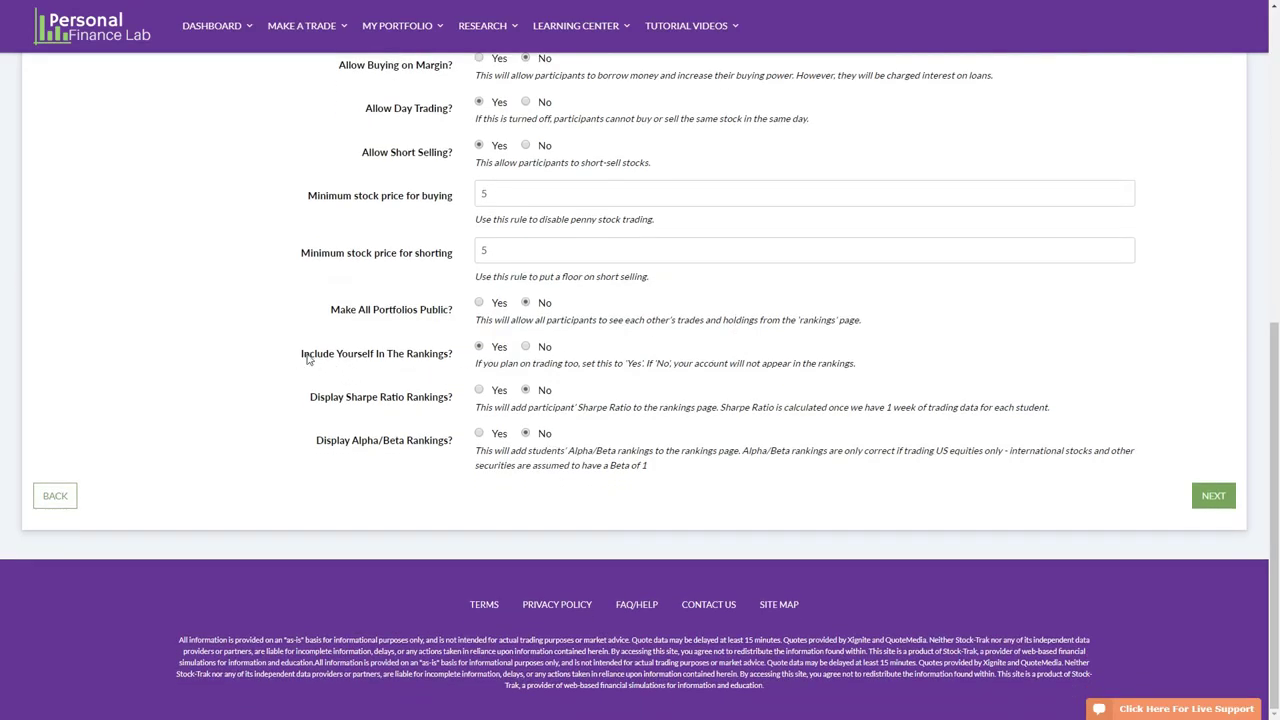
left_click_drag(302, 357, 458, 366)
left_click(552, 343)
scroll(289, 414, "up", 2)
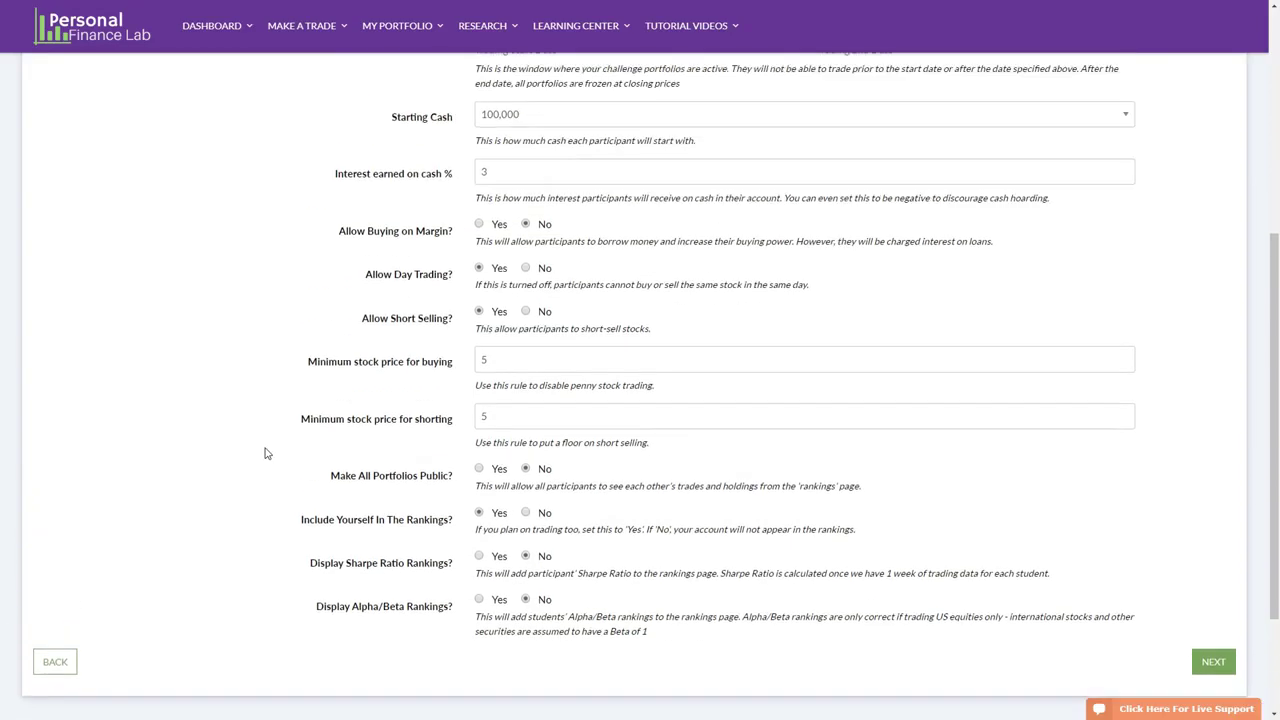
scroll(229, 494, "up", 2)
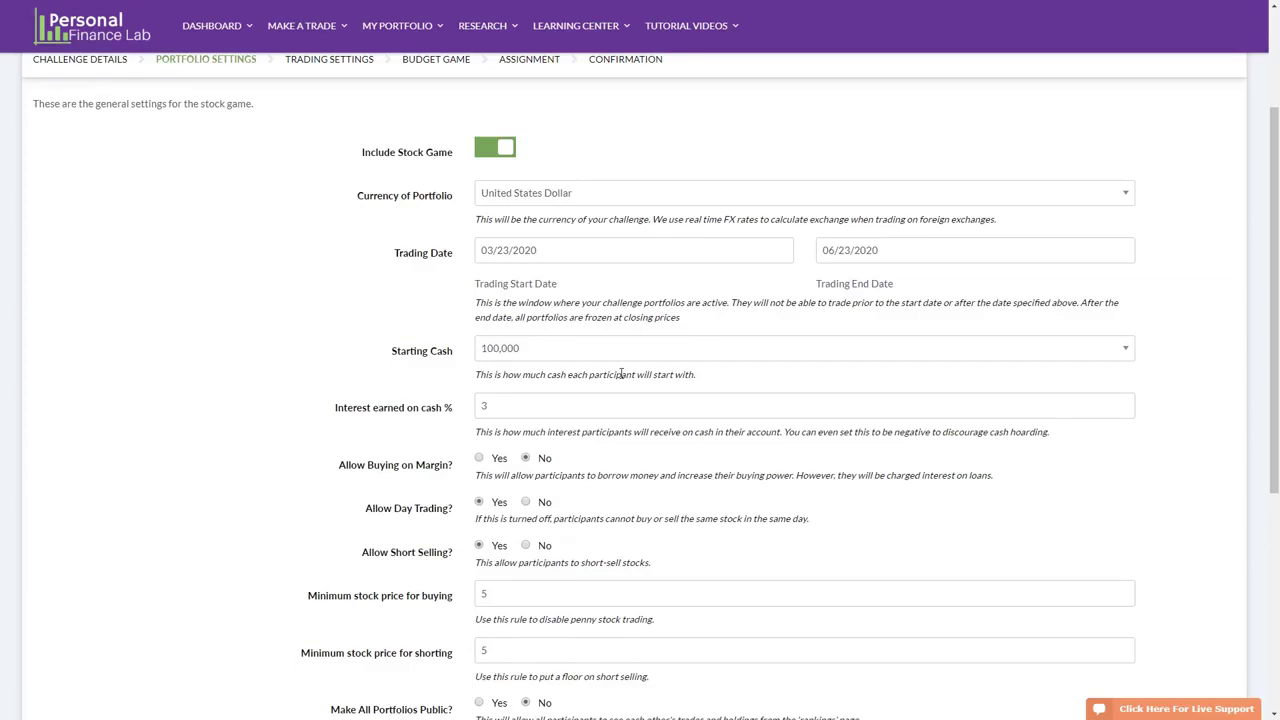
left_click(536, 349)
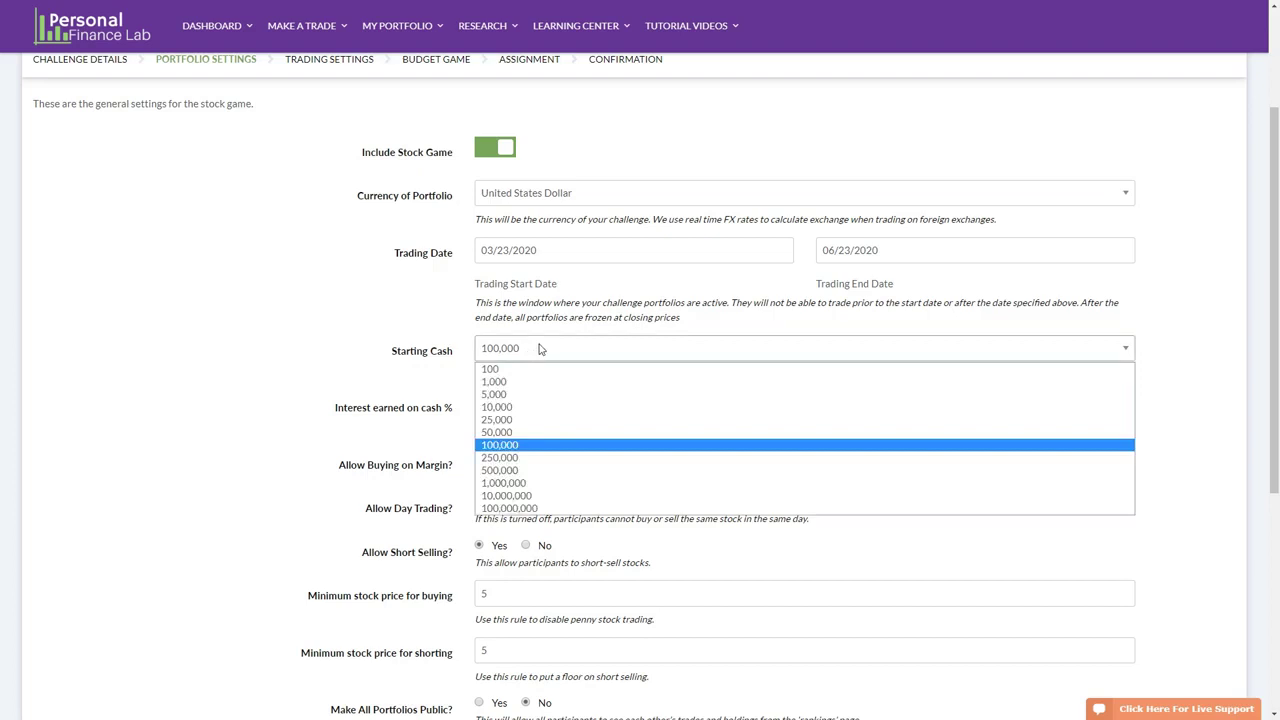
left_click(538, 348)
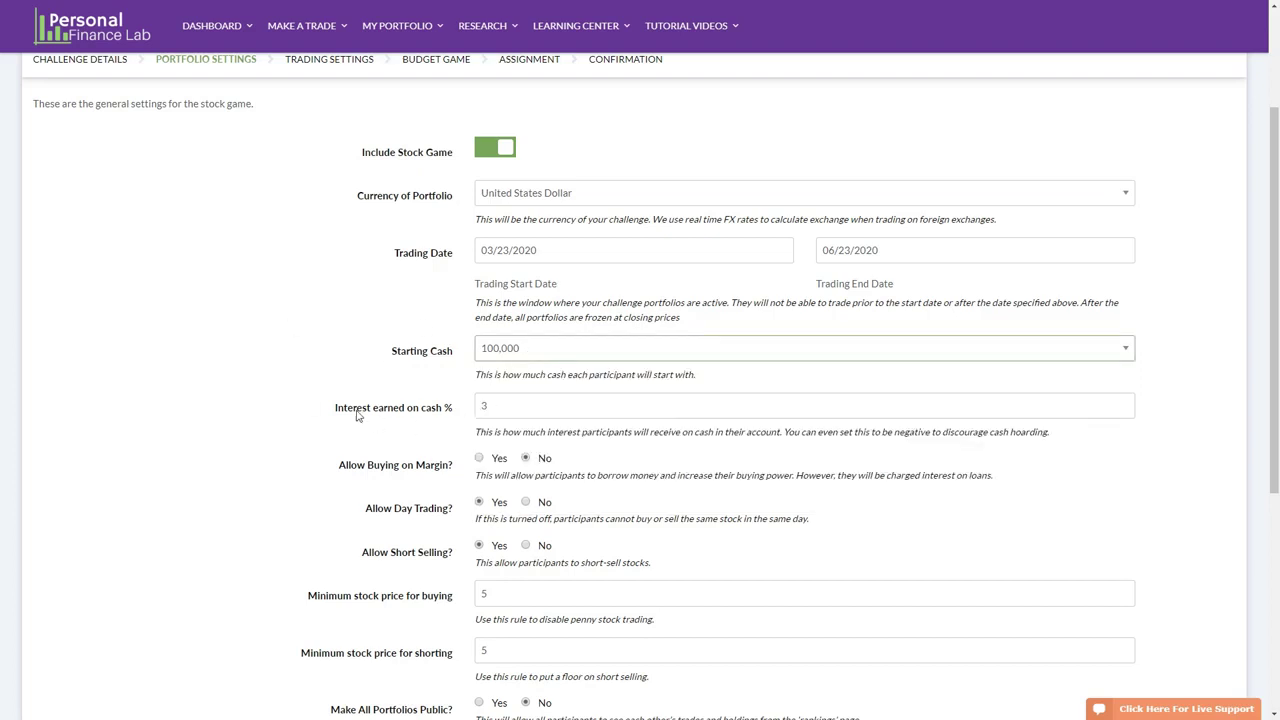
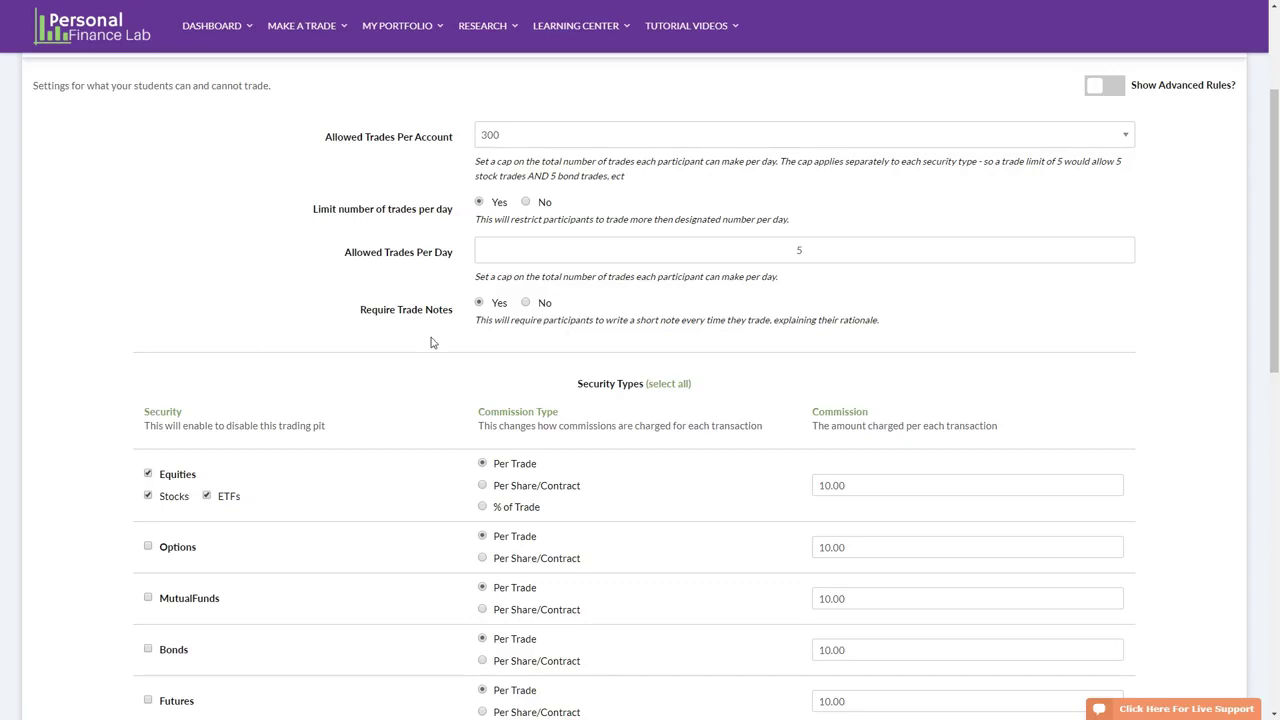
Enable MutualFunds and Bonds as tradable security types in the trading settings
scroll(432, 336, "down", 3)
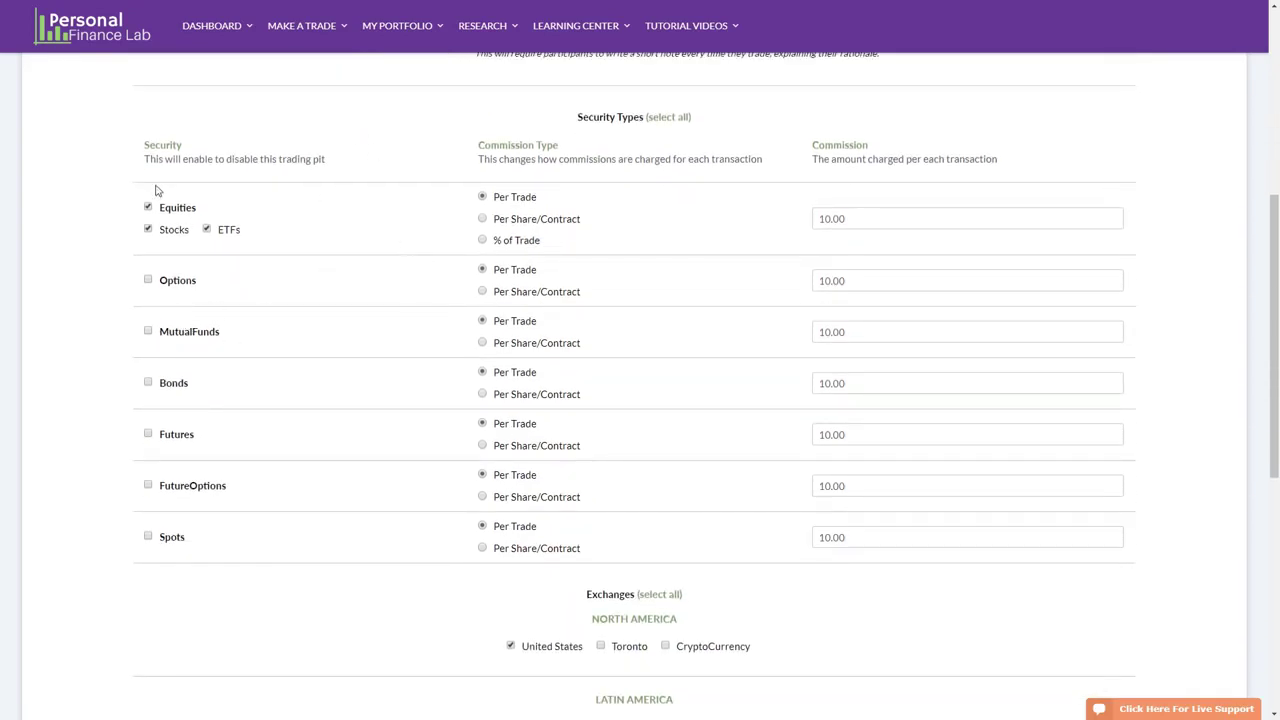
left_click(148, 331)
left_click(148, 382)
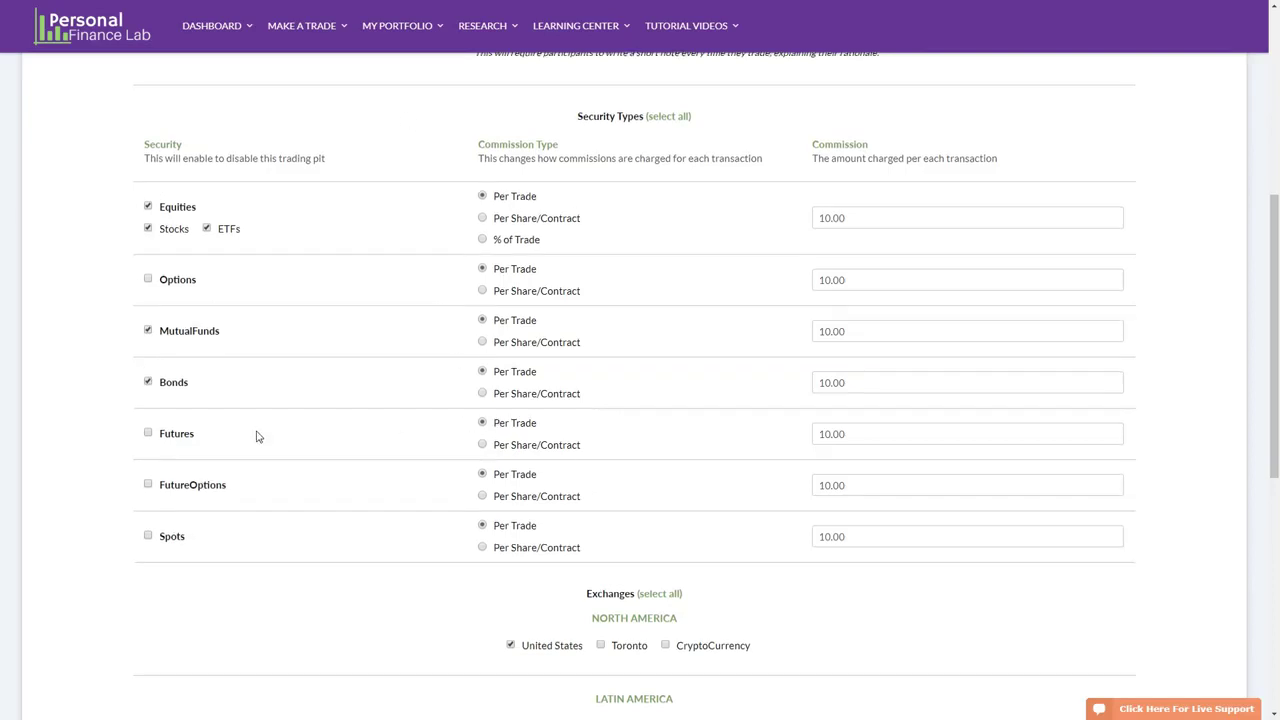
Try customizing the exchanges with "aapl" as a blacklisted stock, clear the entry and turn the customization off
scroll(256, 436, "down", 4)
scroll(609, 464, "down", 1)
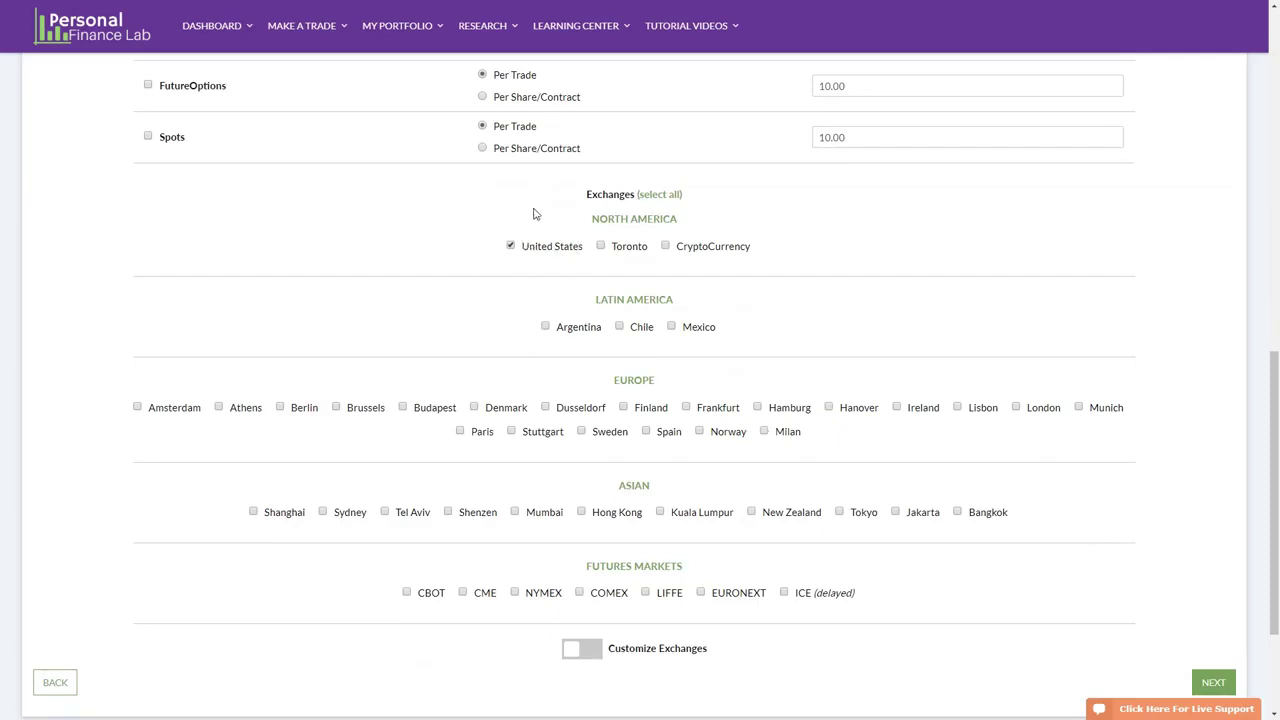
scroll(243, 317, "down", 3)
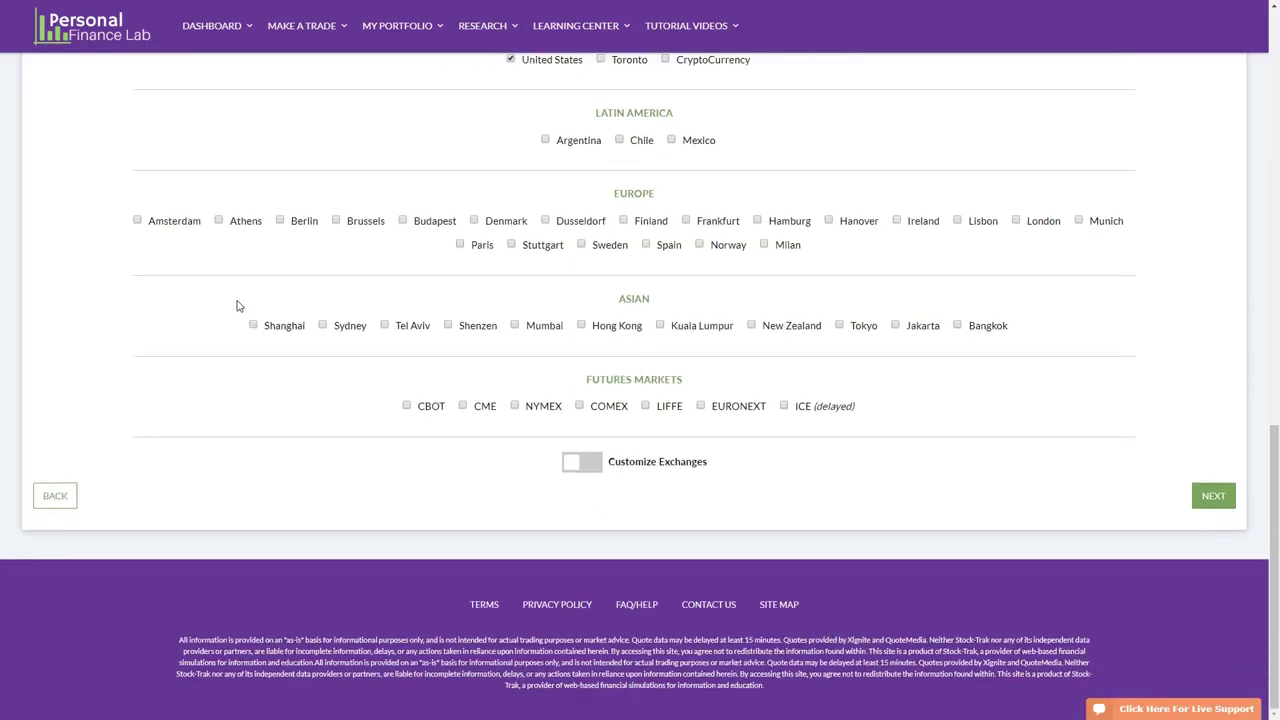
left_click(582, 461)
scroll(420, 430, "down", 2)
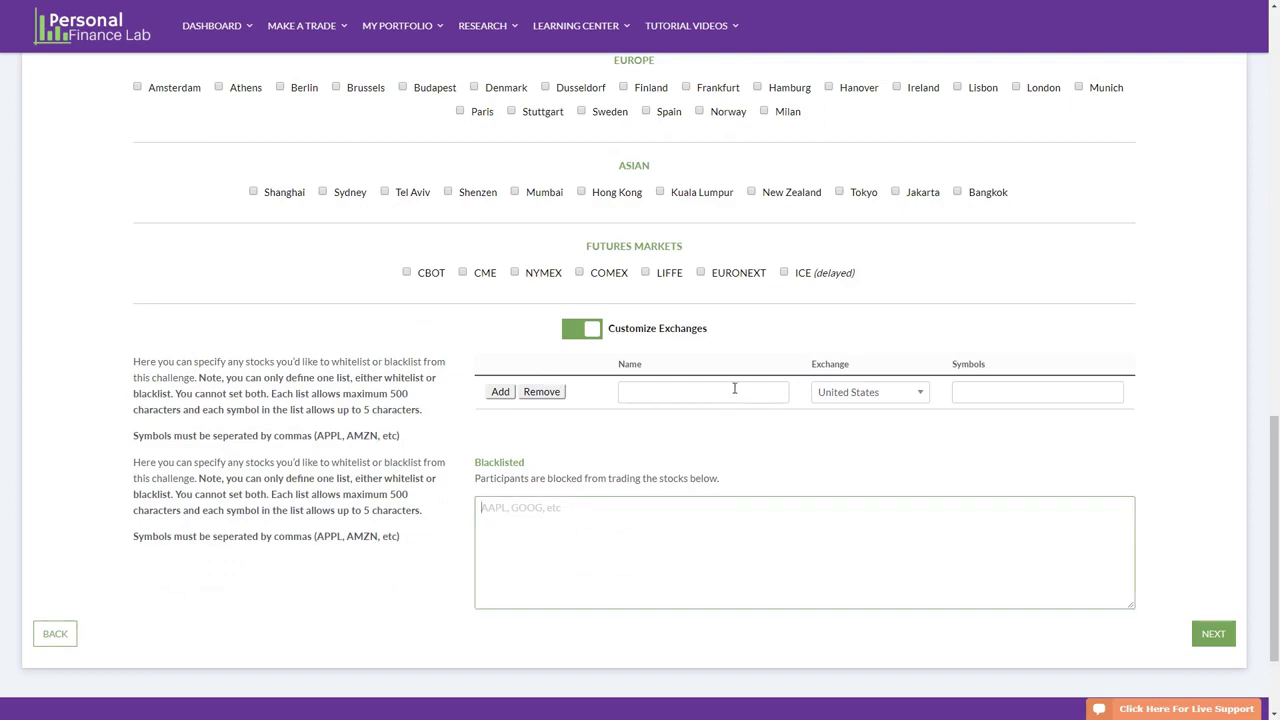
type("aapl")
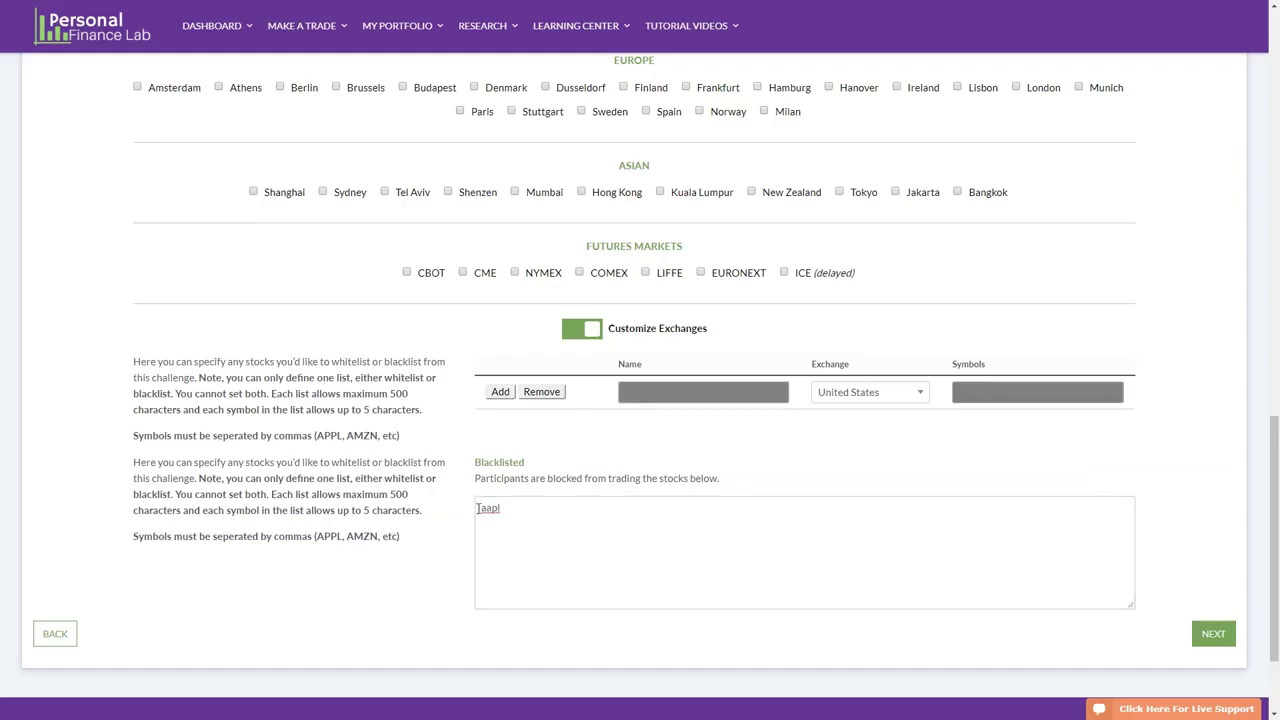
left_click(554, 507)
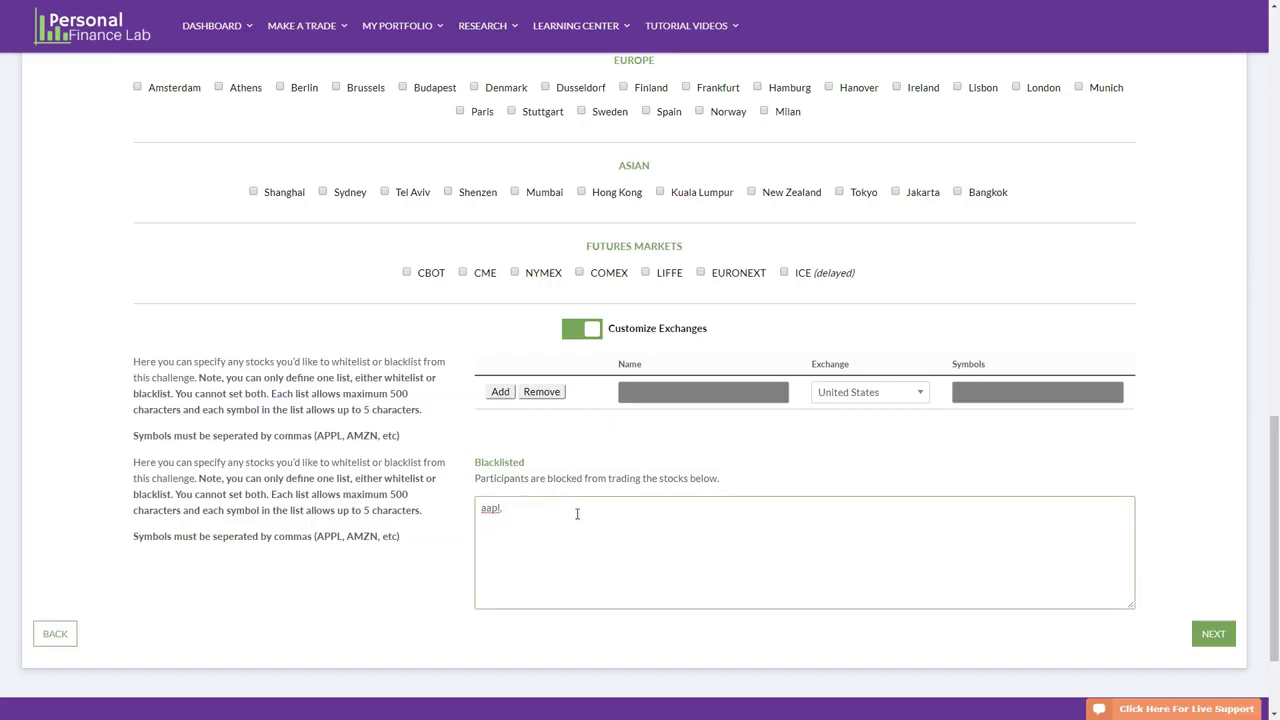
double_click(500, 508)
key("BackSpace")
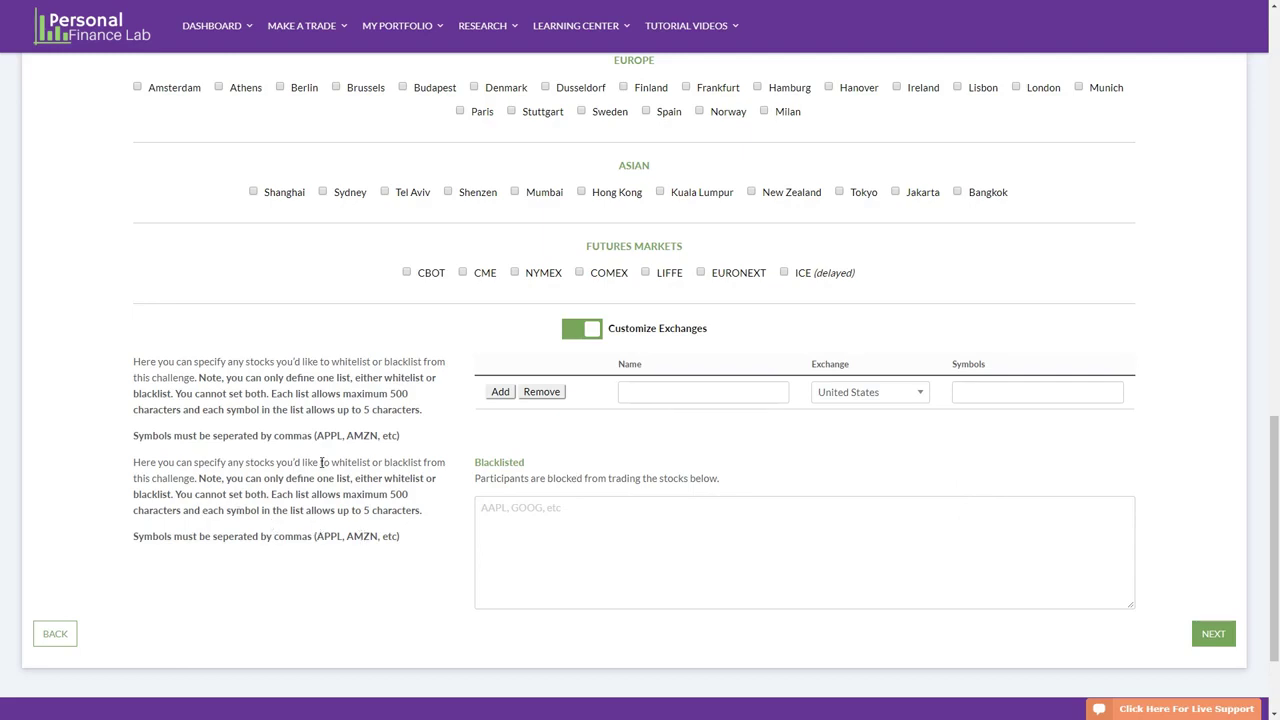
left_click(600, 330)
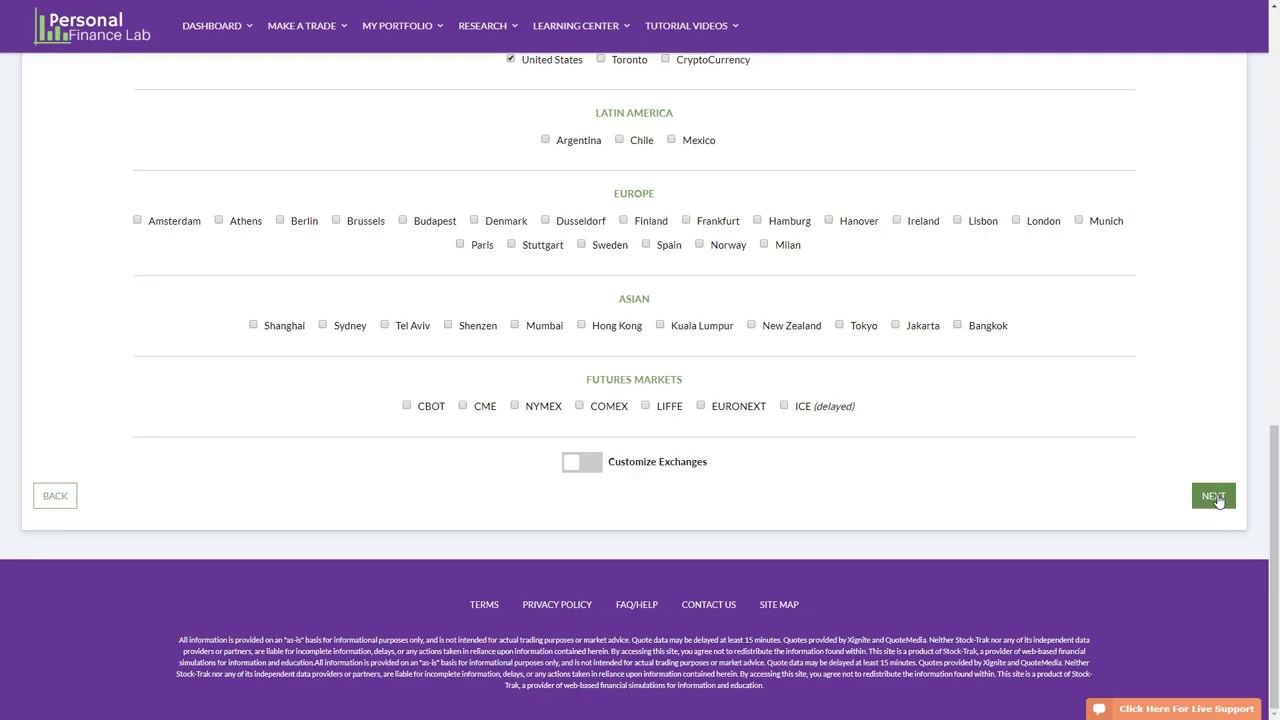
Recheck the selected security types and exchanges, and continue from the trading settings to the budget game
scroll(827, 549, "up", 5)
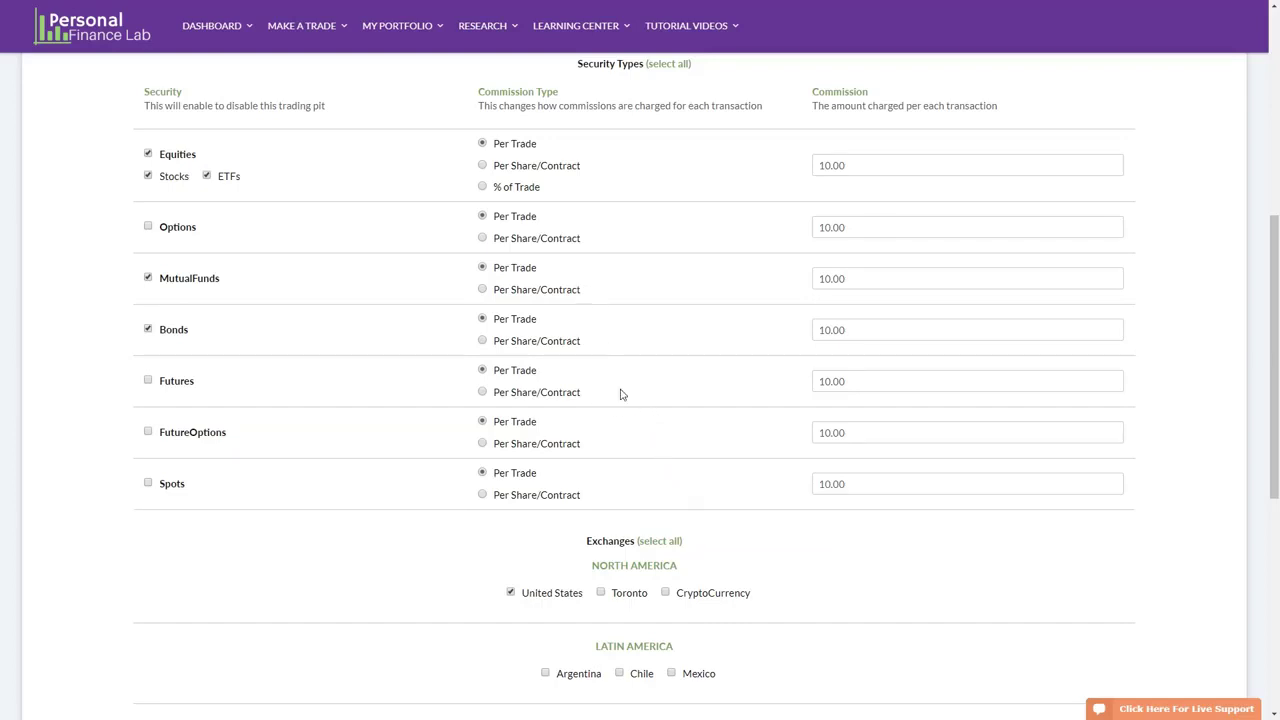
scroll(745, 608, "down", 3)
scroll(745, 608, "down", 2)
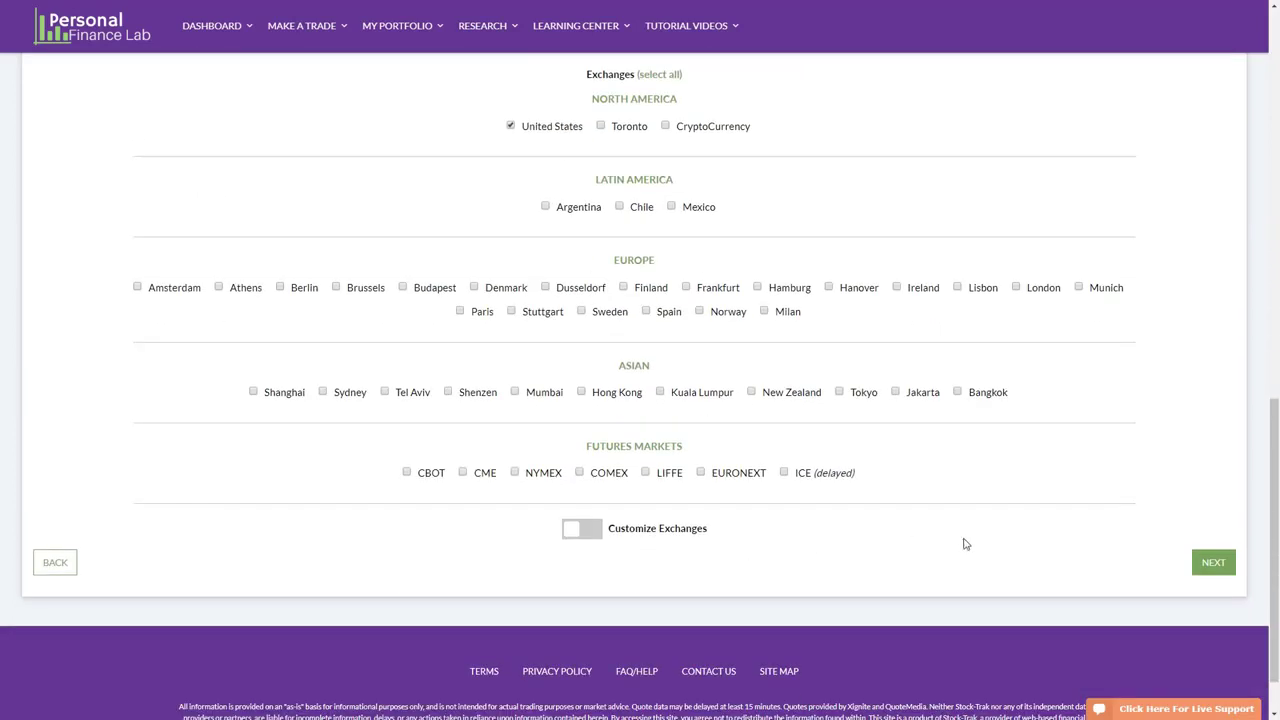
left_click(1211, 564)
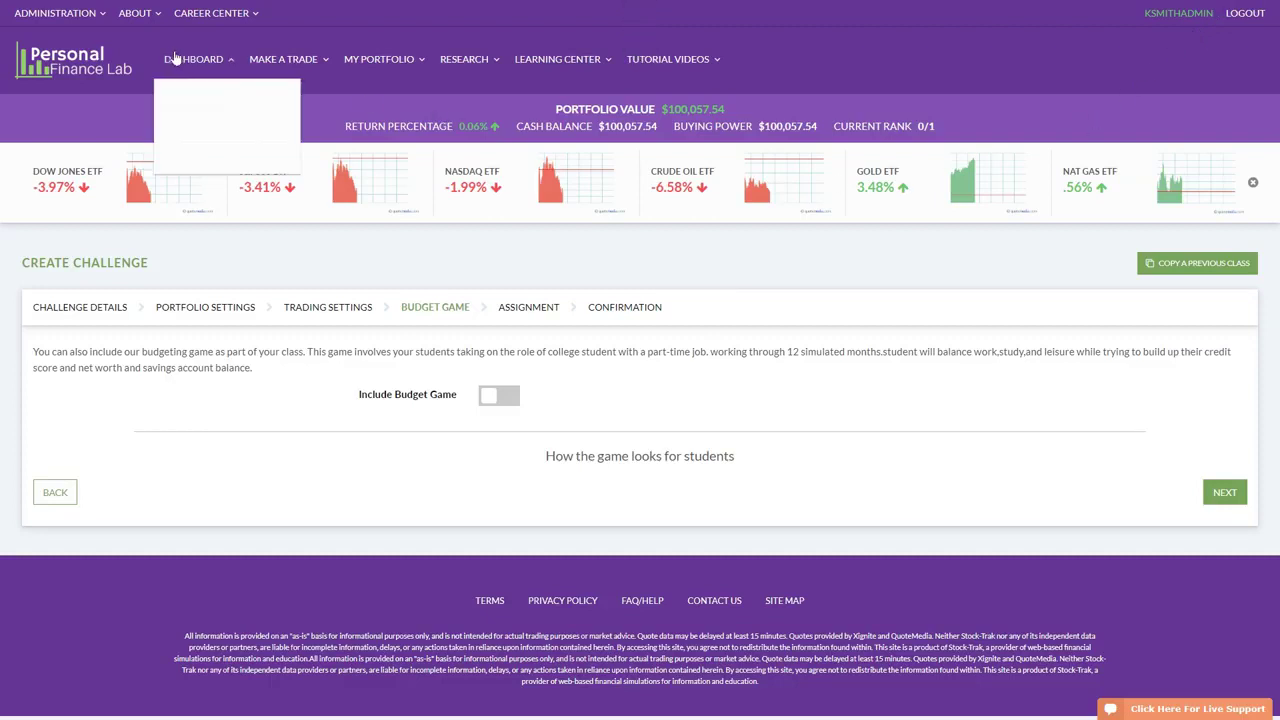
Open the instructor dashboard in a separate browser tab and select the Spring 2020 National Trading Challenge portfolio
mouse_move(283, 62)
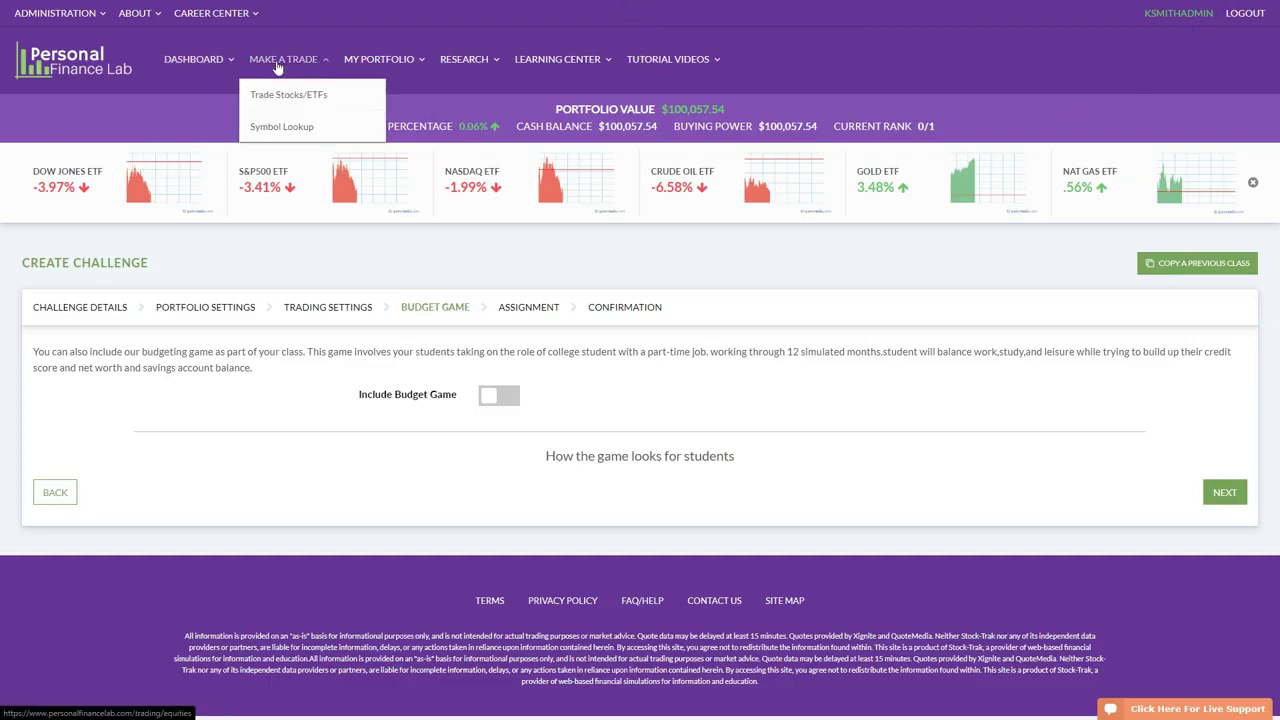
key("F11")
left_click(230, 116)
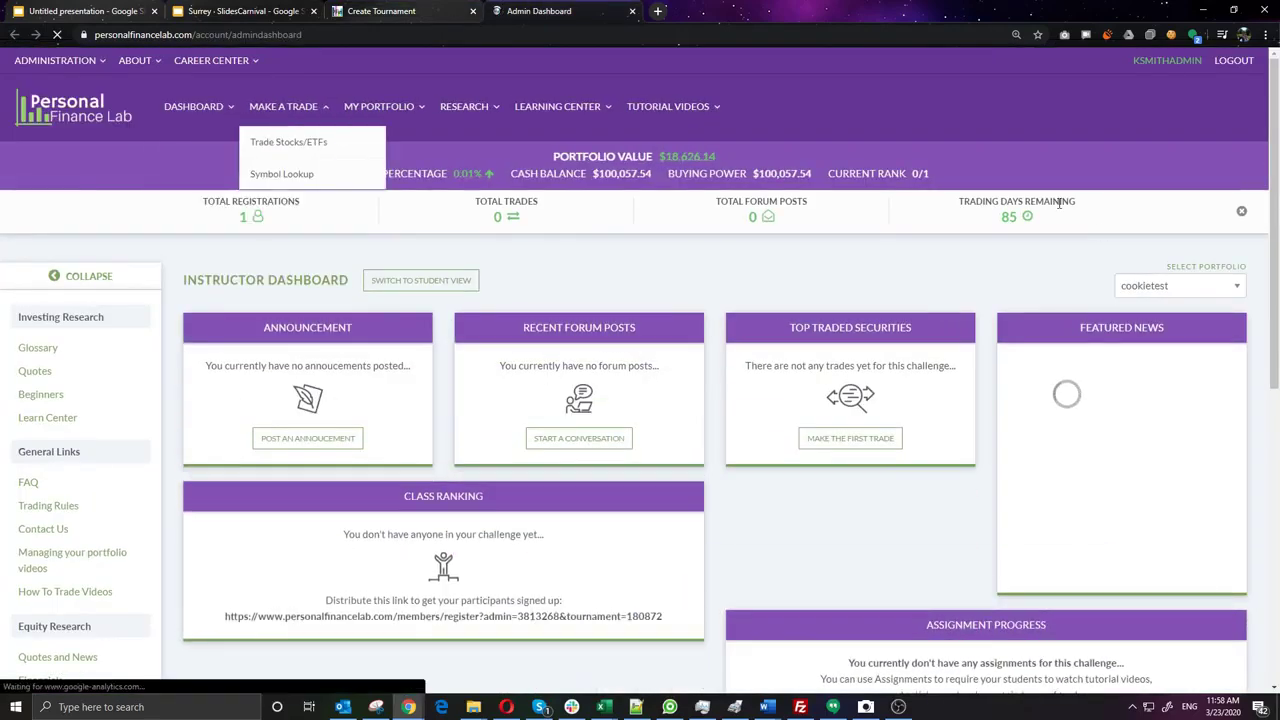
left_click(1180, 285)
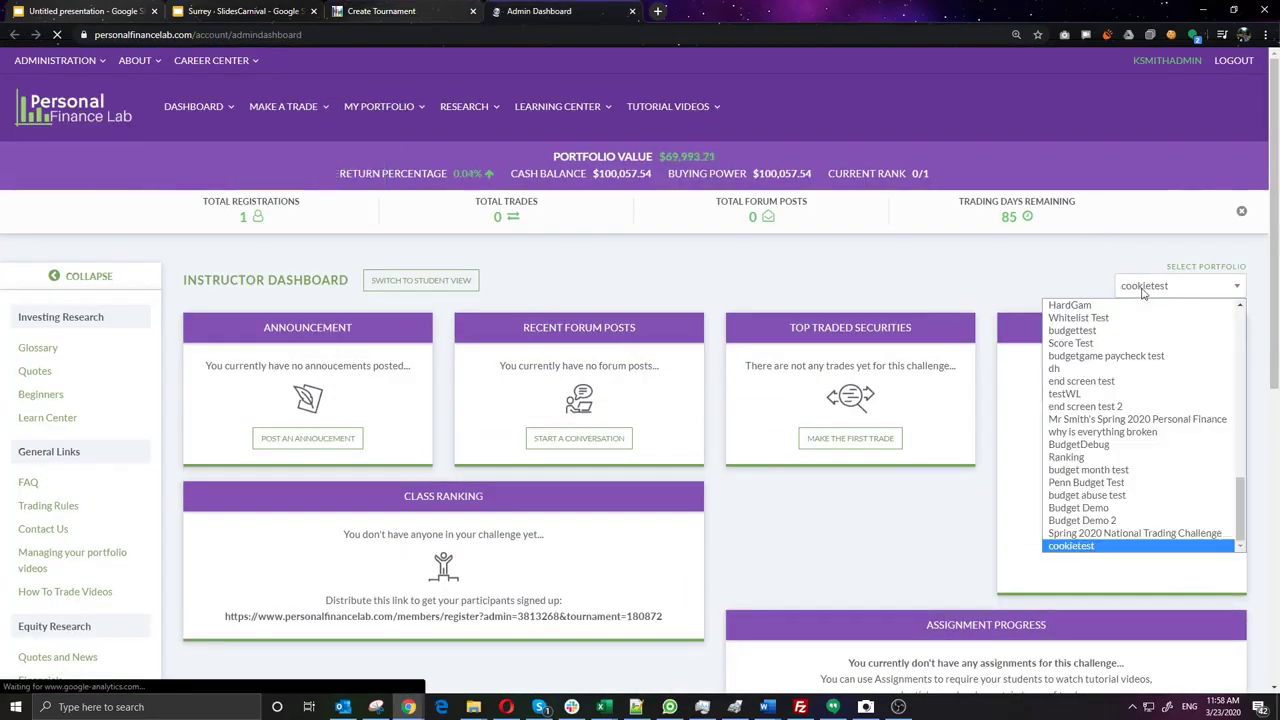
left_click(1137, 535)
left_click(1157, 290)
scroll(1120, 510, "up", 1)
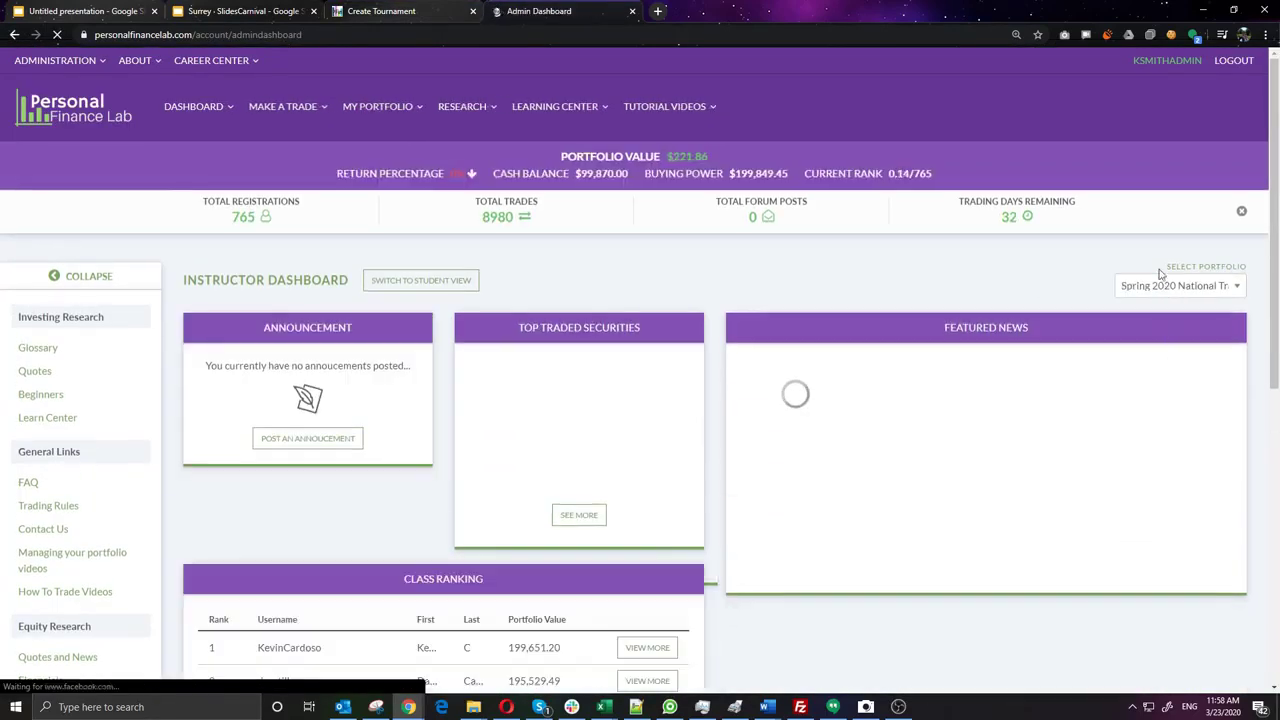
Select the Budget Demo 2 portfolio and switch to its budget game in full-screen view
left_click(1160, 285)
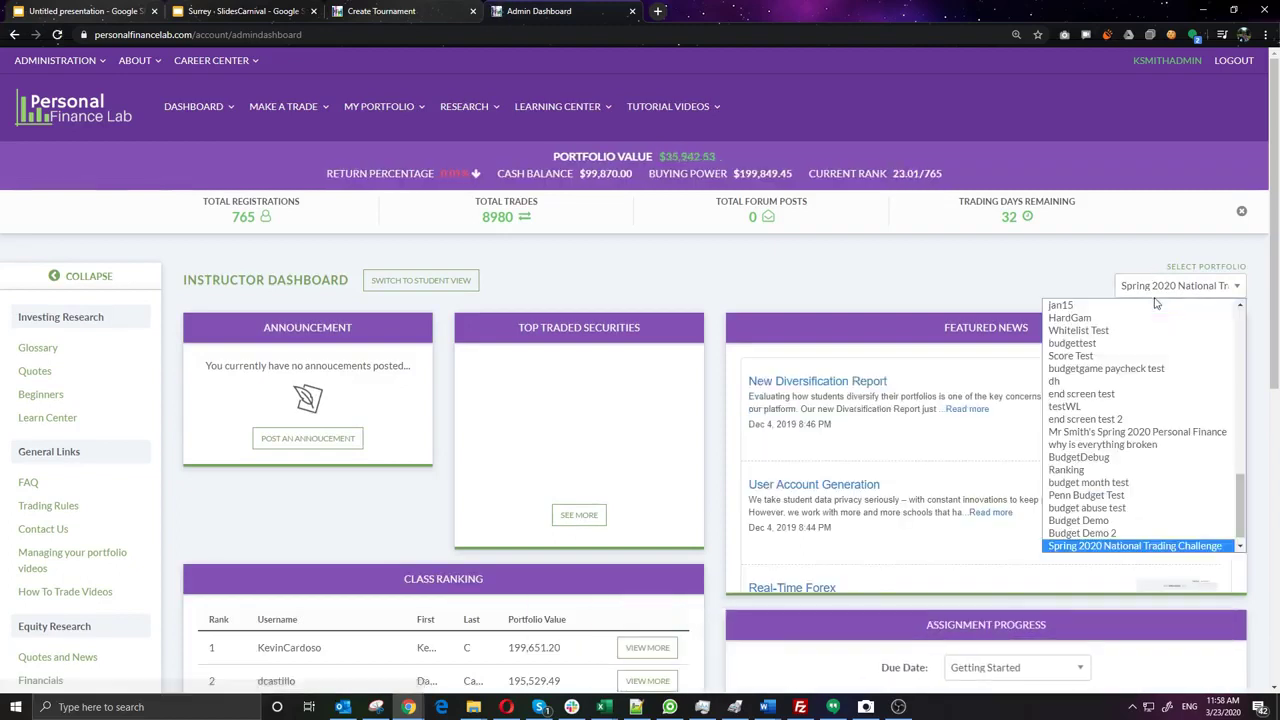
scroll(1117, 531, "up", 1)
left_click(1090, 545)
mouse_move(180, 119)
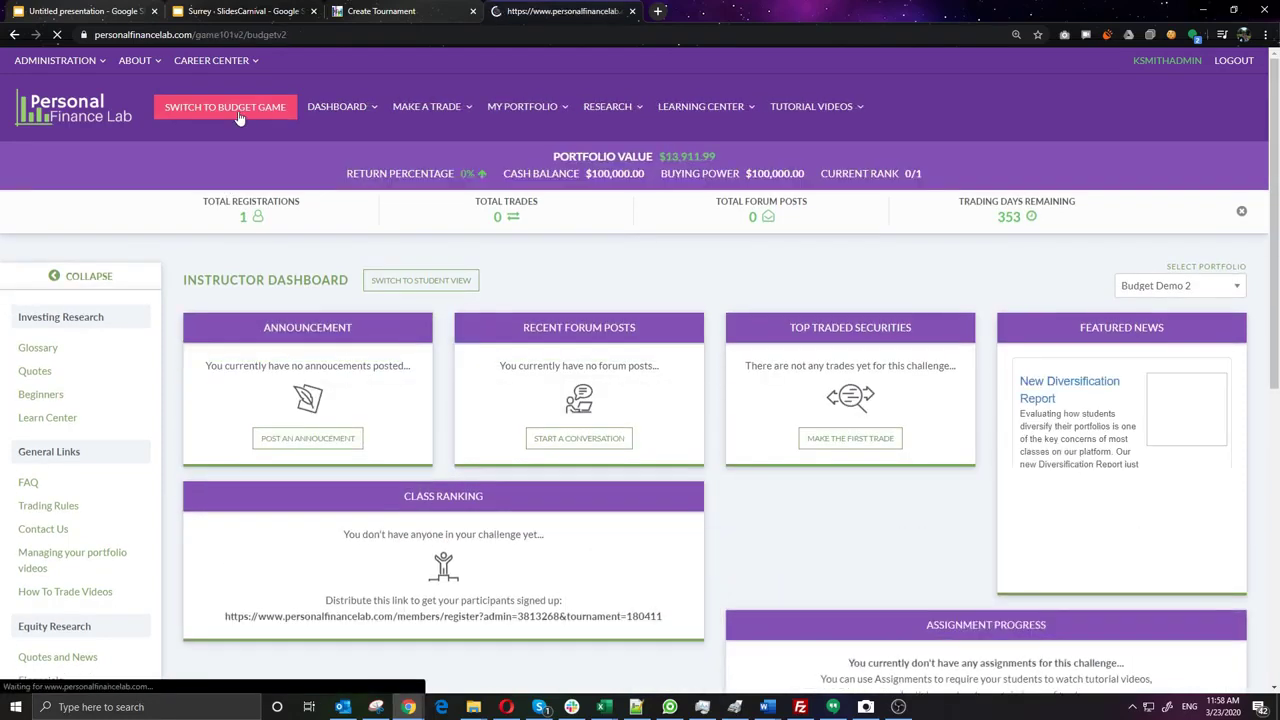
key("F11")
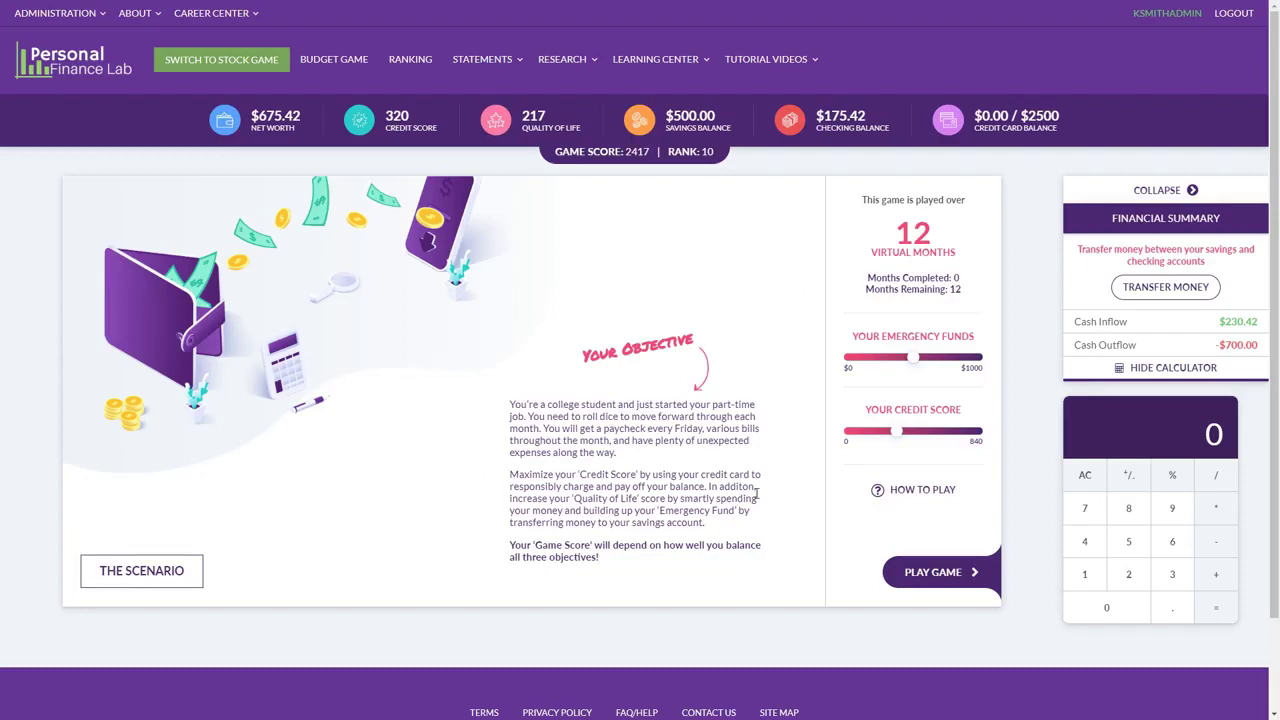
Start playing the budget game, roll the die, and postpone payment of the monthly cell phone bill
left_click(940, 573)
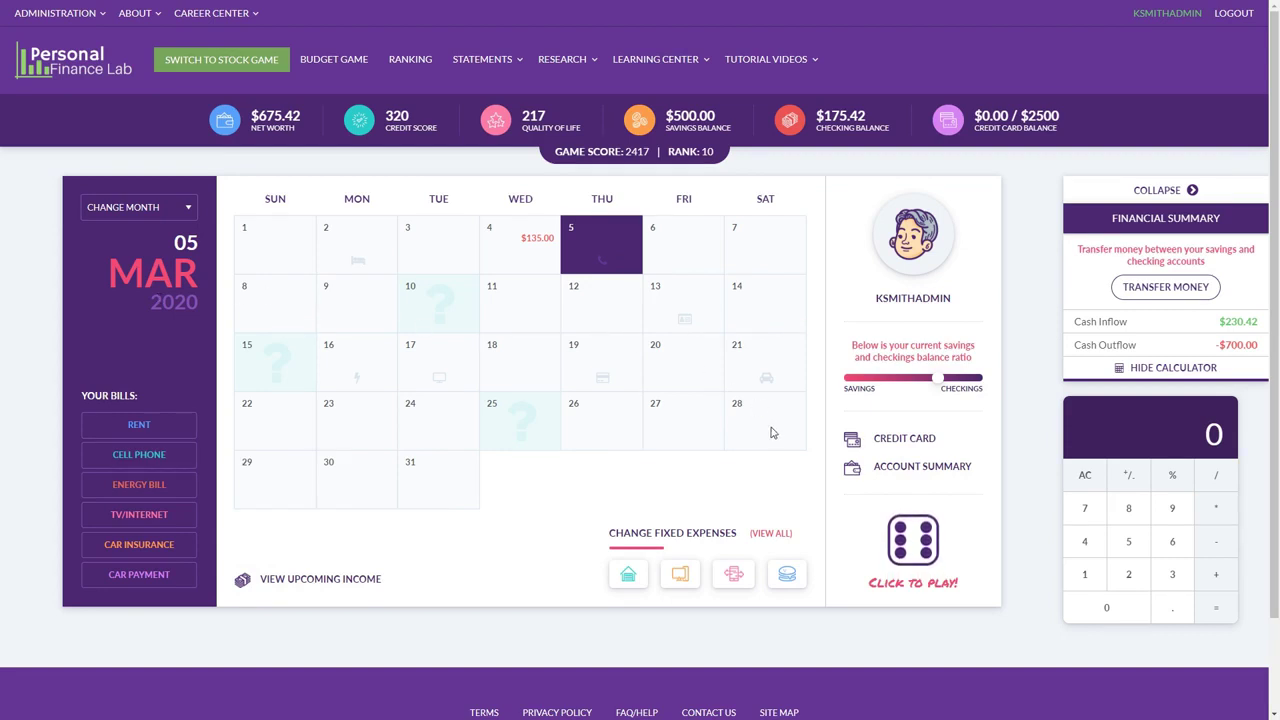
left_click(913, 540)
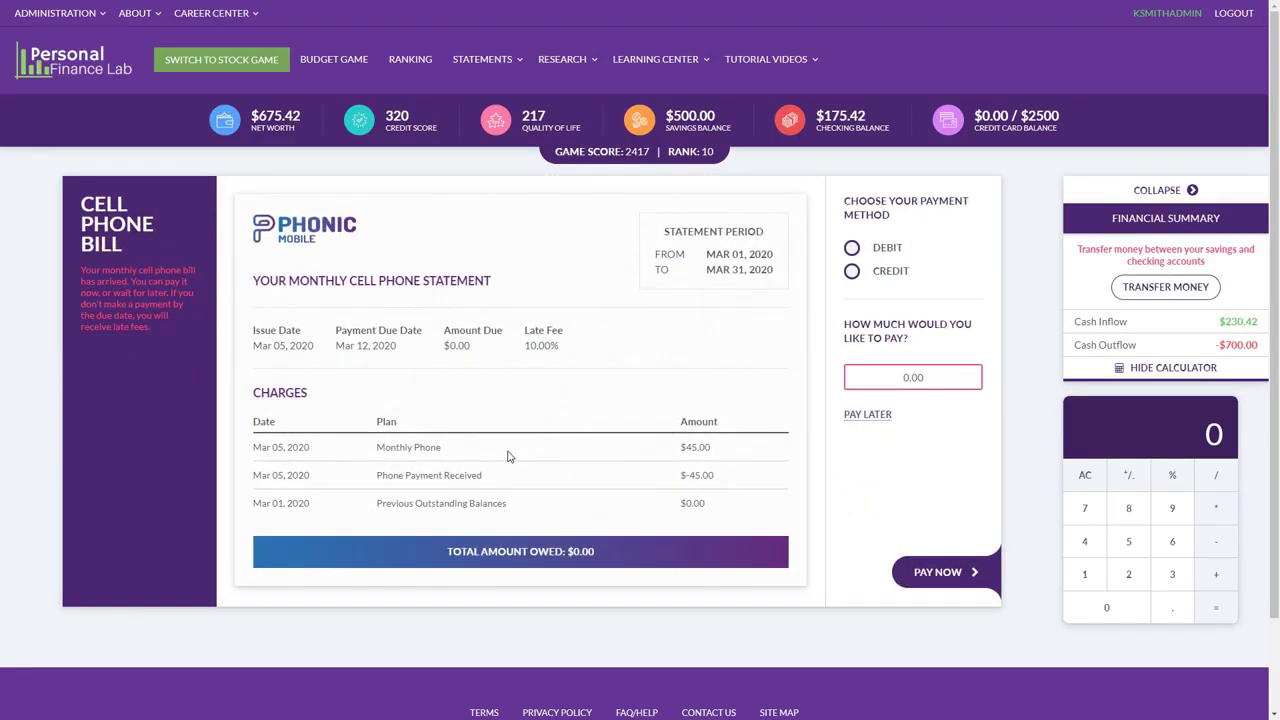
left_click(864, 415)
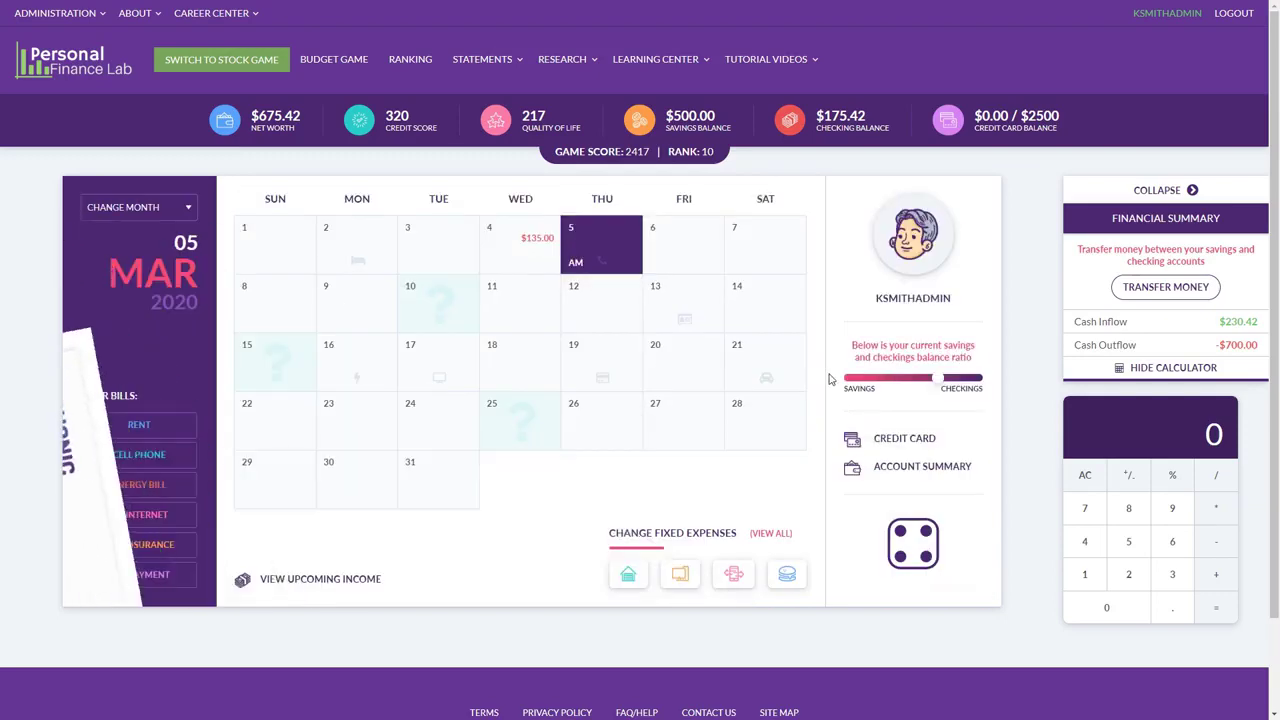
left_click(651, 262)
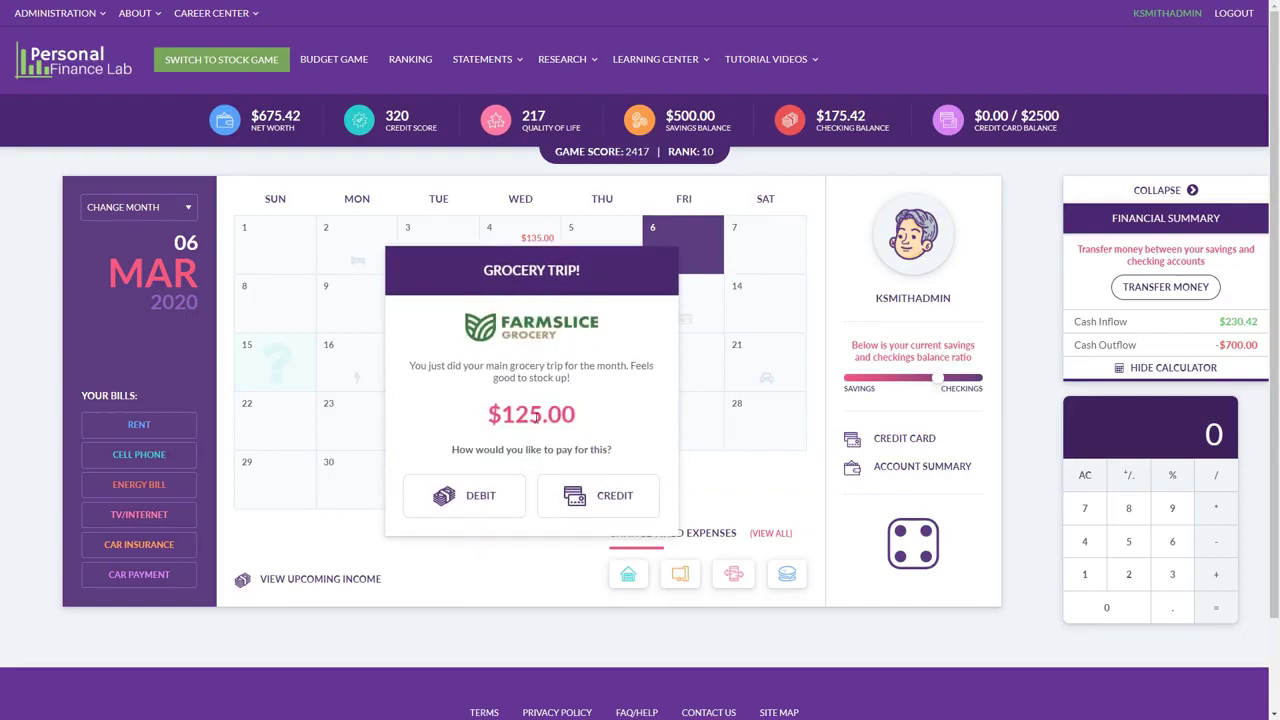
Pay for the $125.00 grocery trip by debit and collect the weekly paycheck and house-sitting income
left_click_drag(502, 418, 605, 427)
left_click(608, 430)
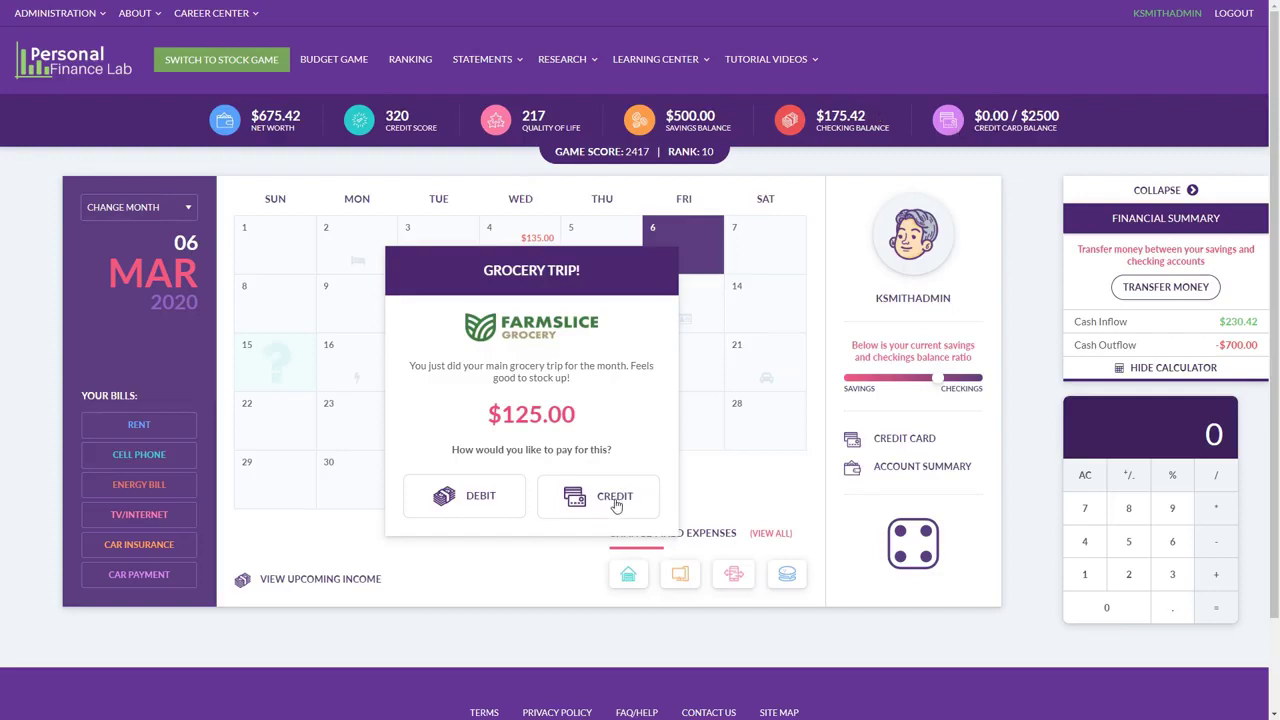
left_click(464, 495)
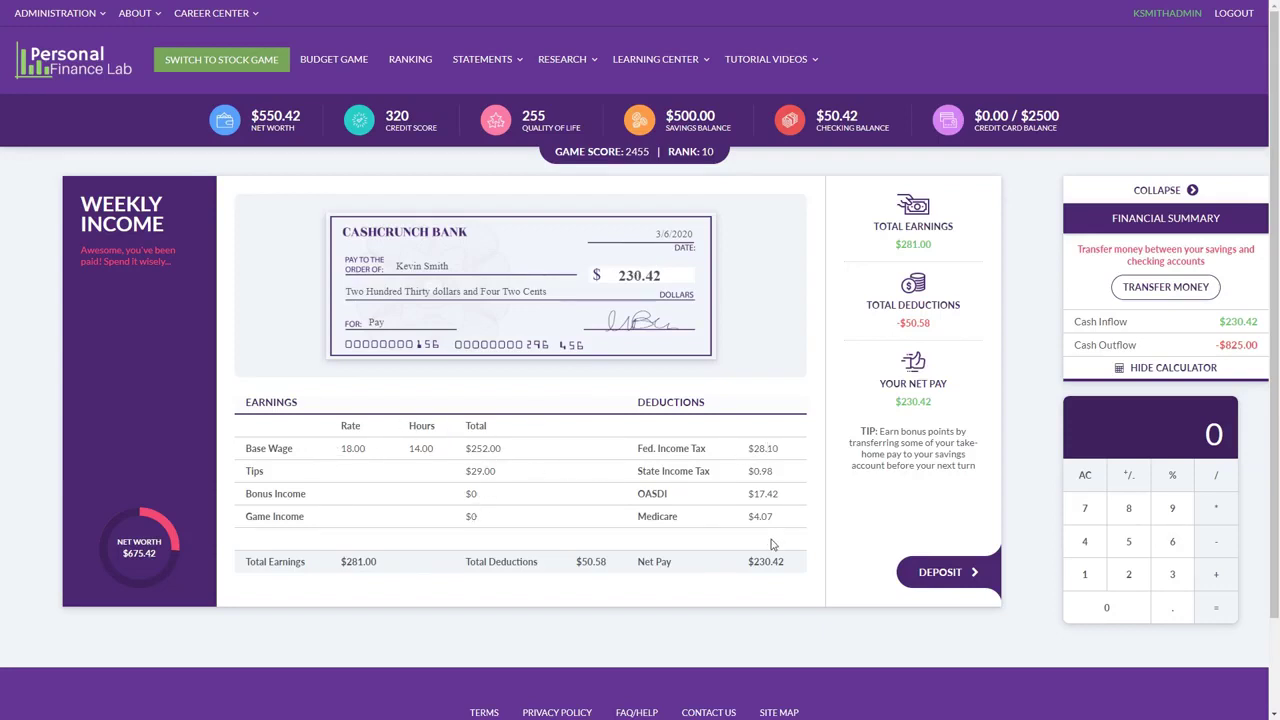
left_click(940, 572)
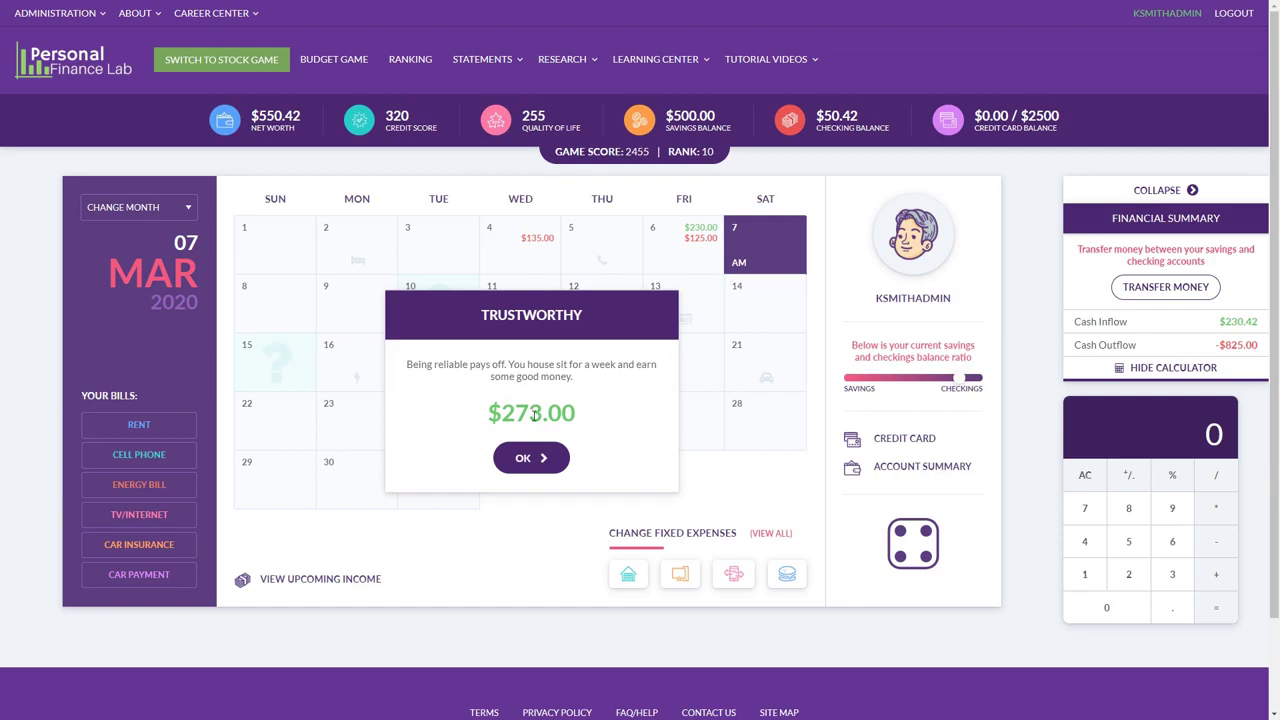
left_click(531, 459)
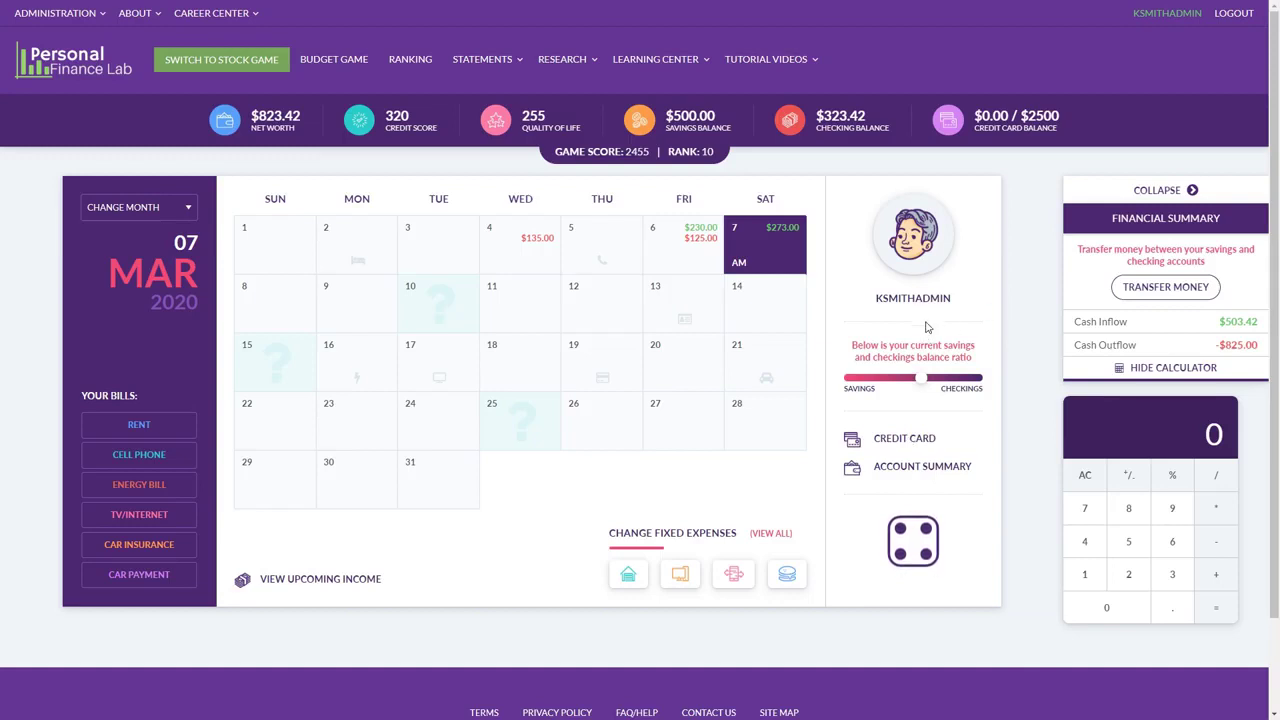
Examine the credit score, quality of life and savings balance indicators in the budget game
double_click(406, 117)
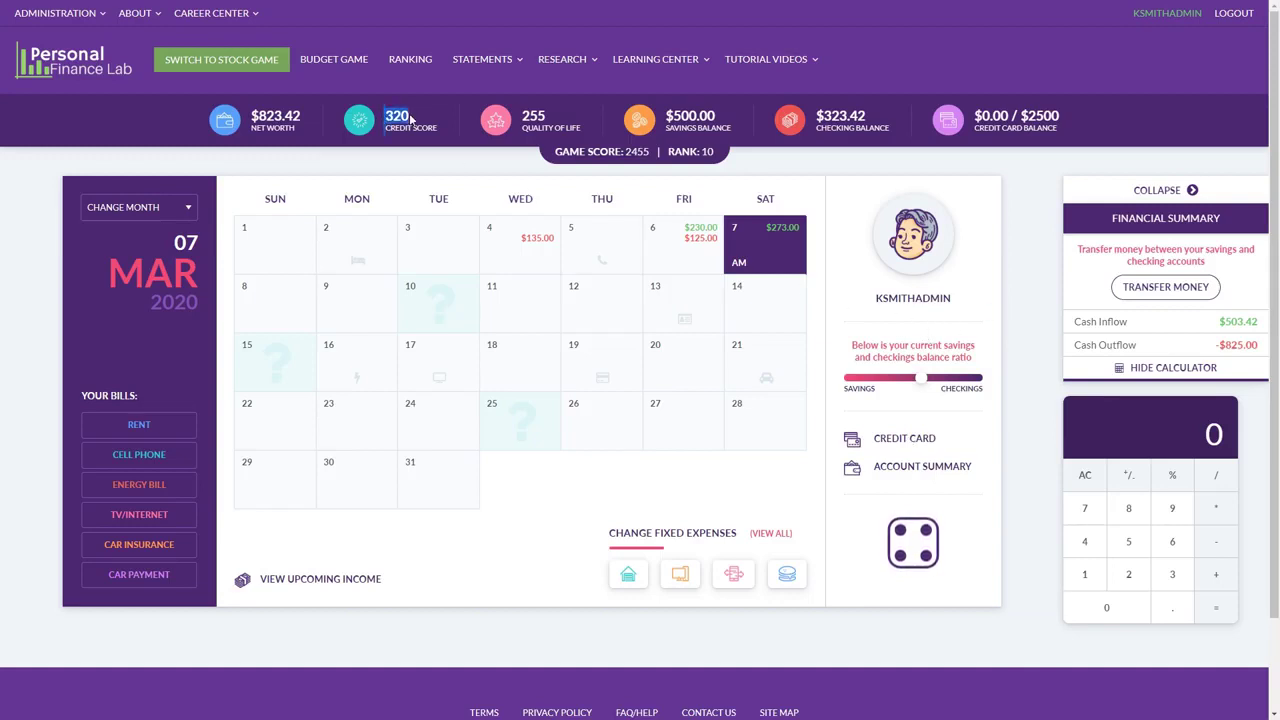
double_click(548, 117)
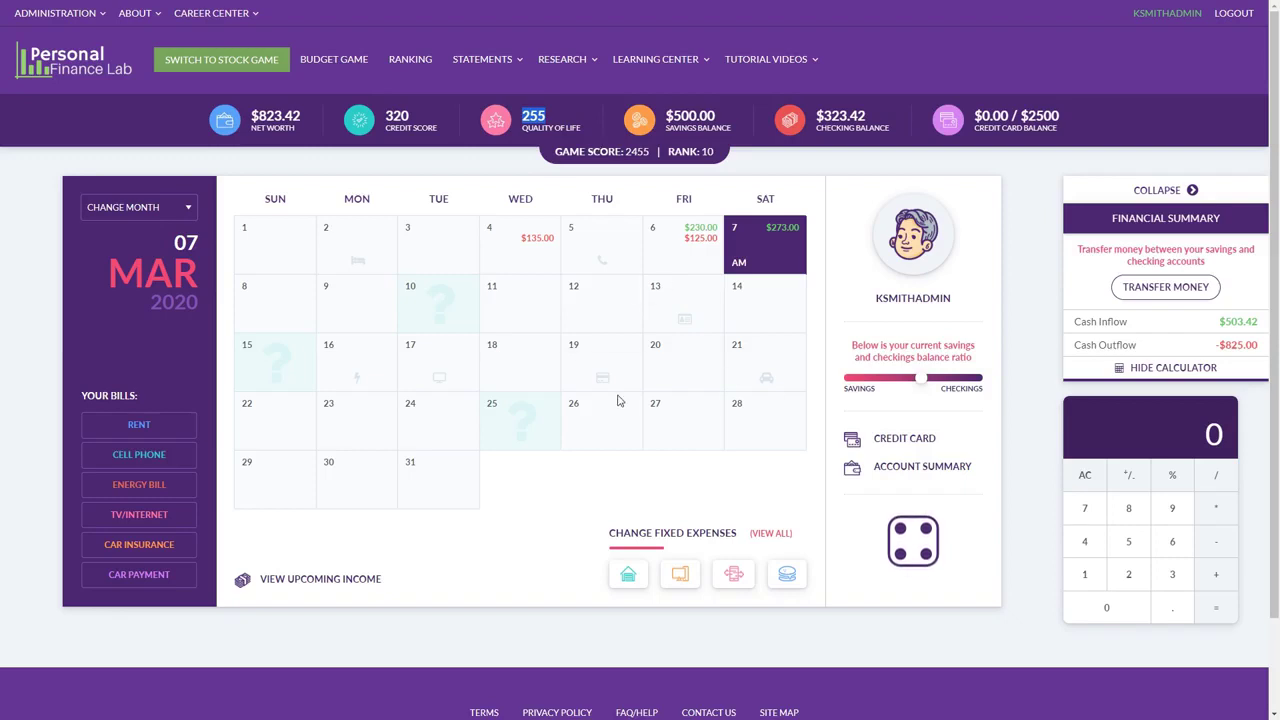
left_click(683, 183)
left_click_drag(666, 116, 735, 157)
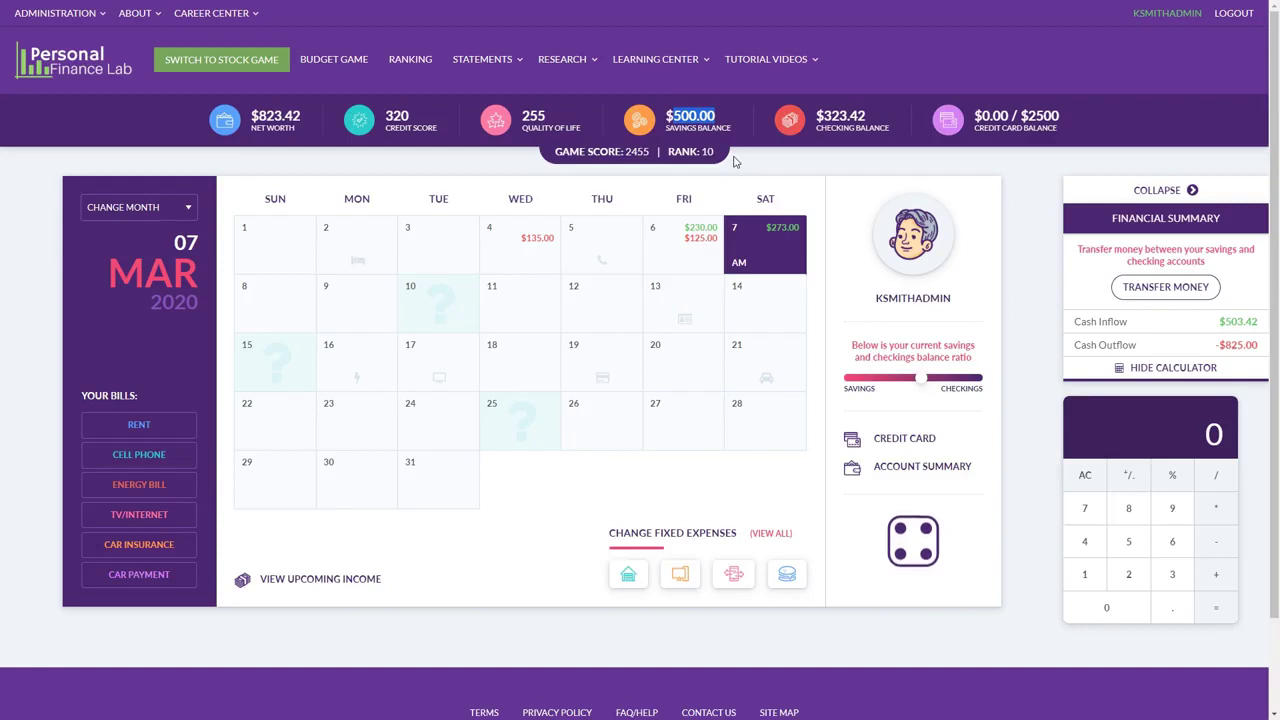
left_click(735, 162)
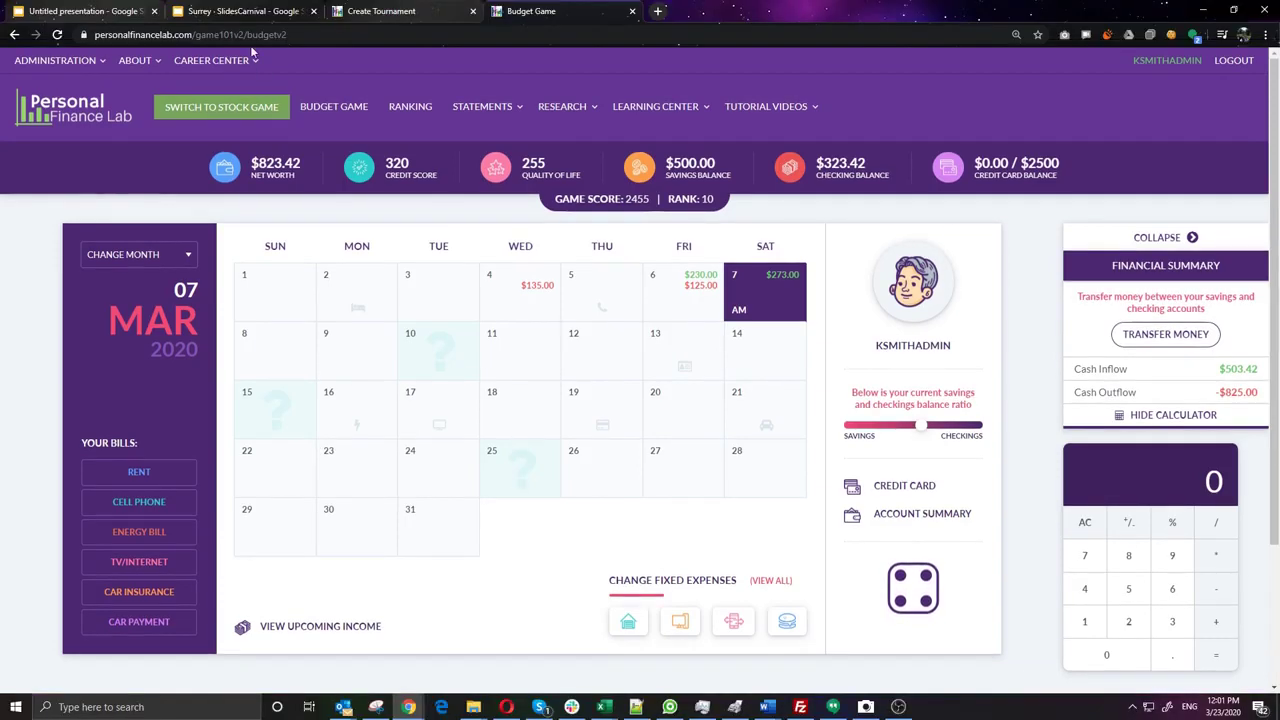
Return to the challenge creation page in full-screen view and include the budget game in the class
left_click(372, 12)
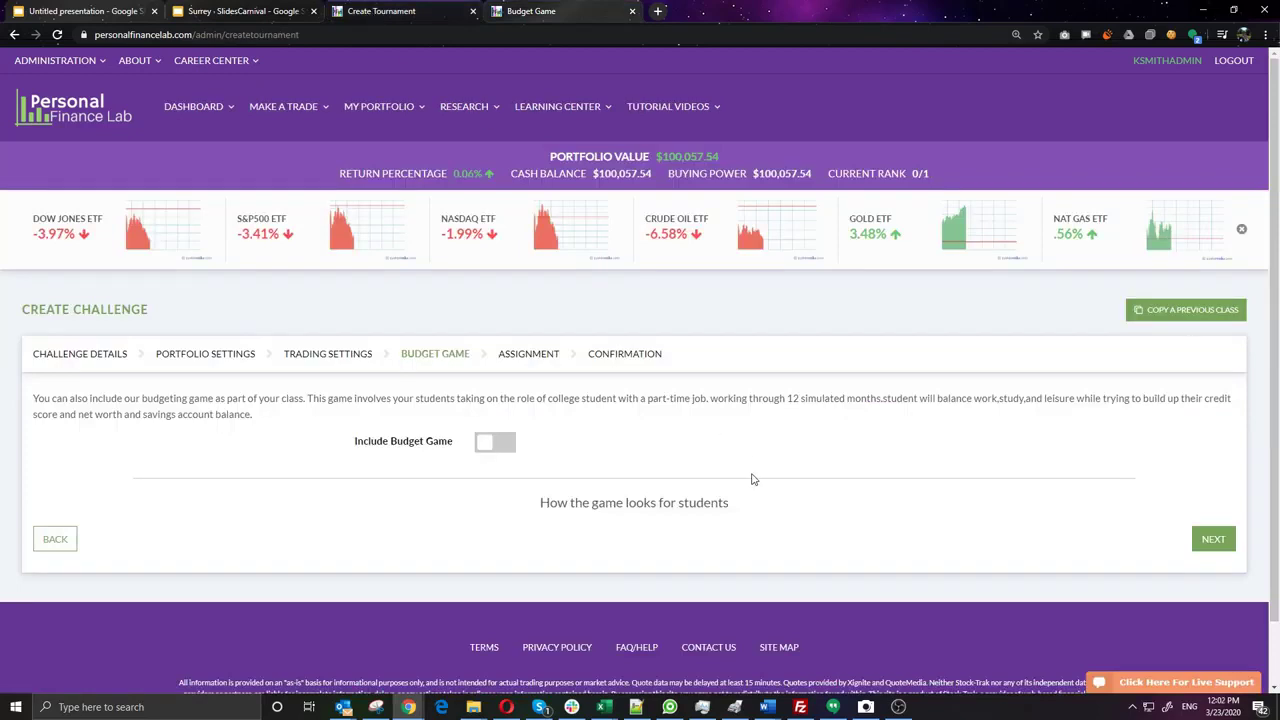
key("F11")
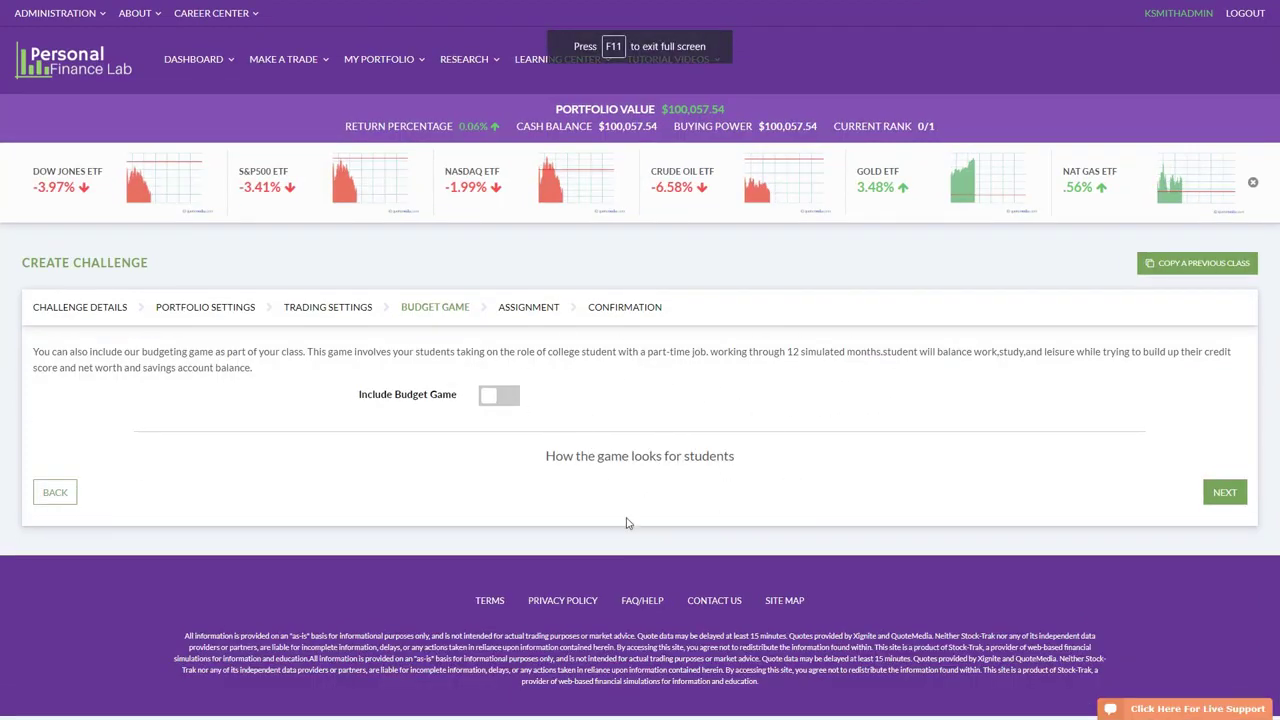
left_click(502, 404)
scroll(360, 378, "down", 2)
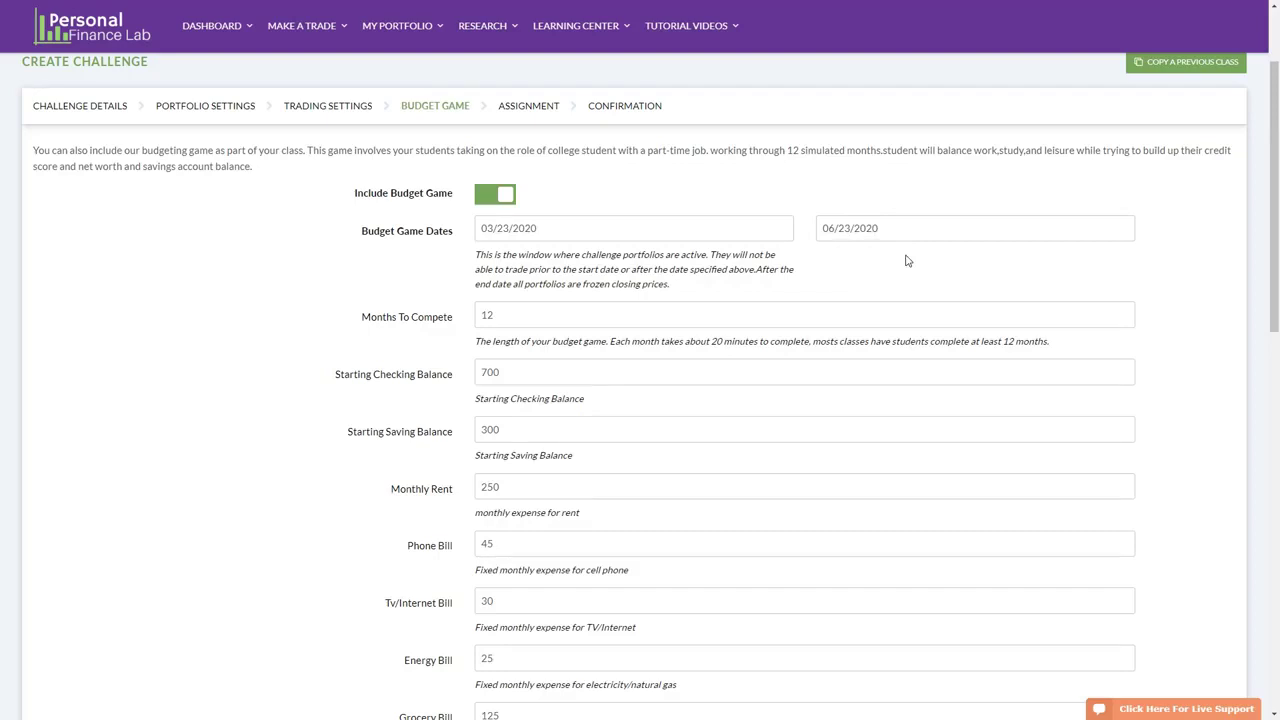
Set the budget game's Months To Compete to 24
left_click_drag(497, 314, 469, 314)
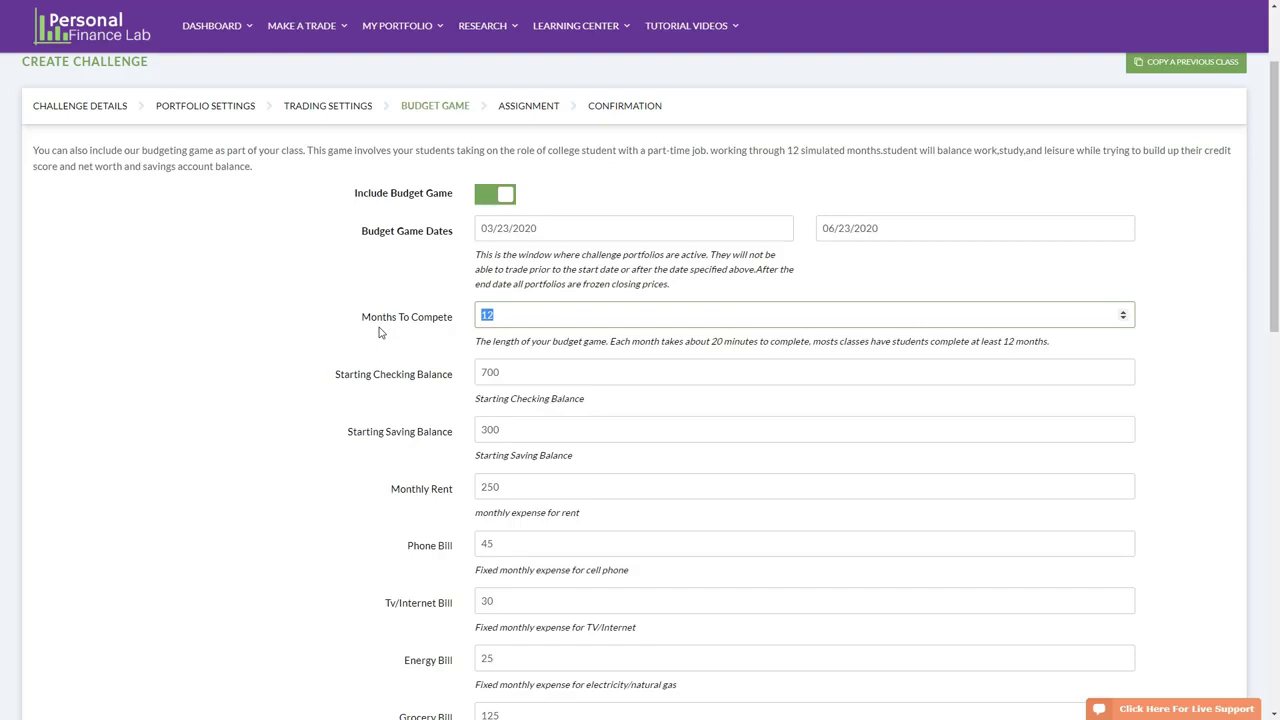
type("24")
left_click(570, 371)
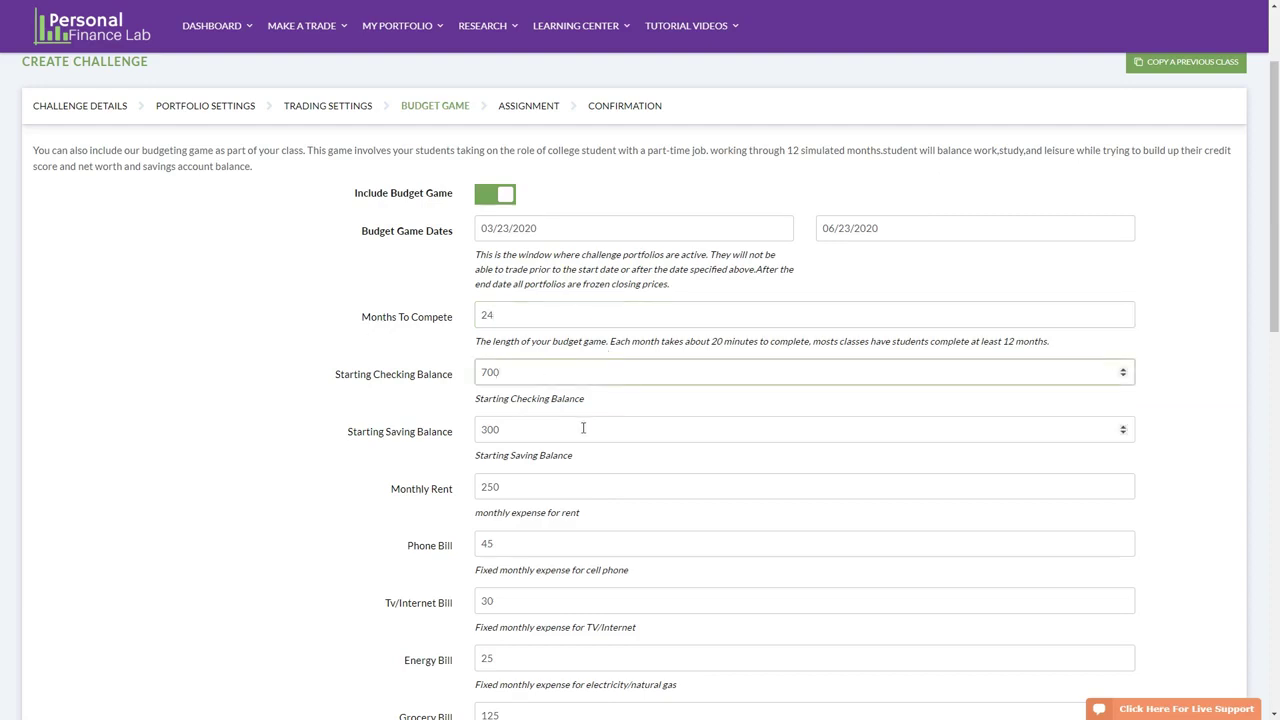
Set the budget game's Starting Saving Balance to 0 and Starting Checking Balance to 500
scroll(497, 420, "down", 1)
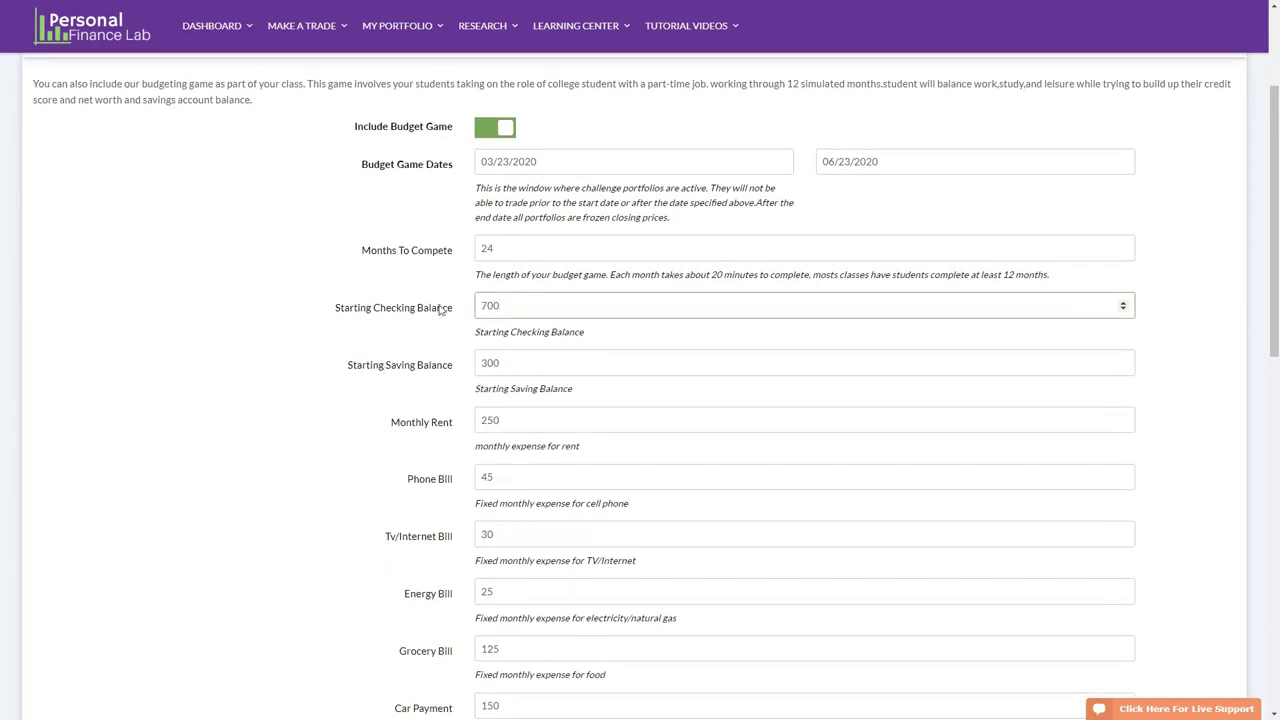
left_click_drag(511, 306, 459, 310)
left_click_drag(526, 362, 429, 363)
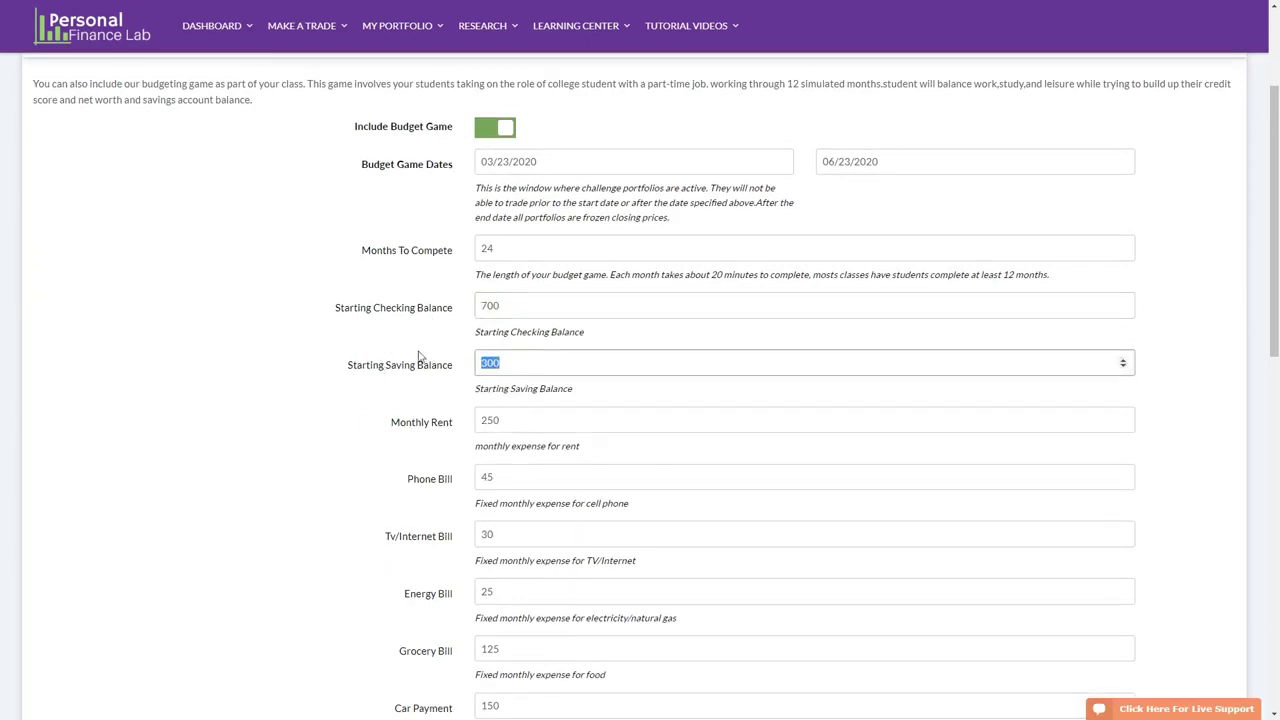
type("0")
double_click(491, 293)
type("500")
left_click(421, 388)
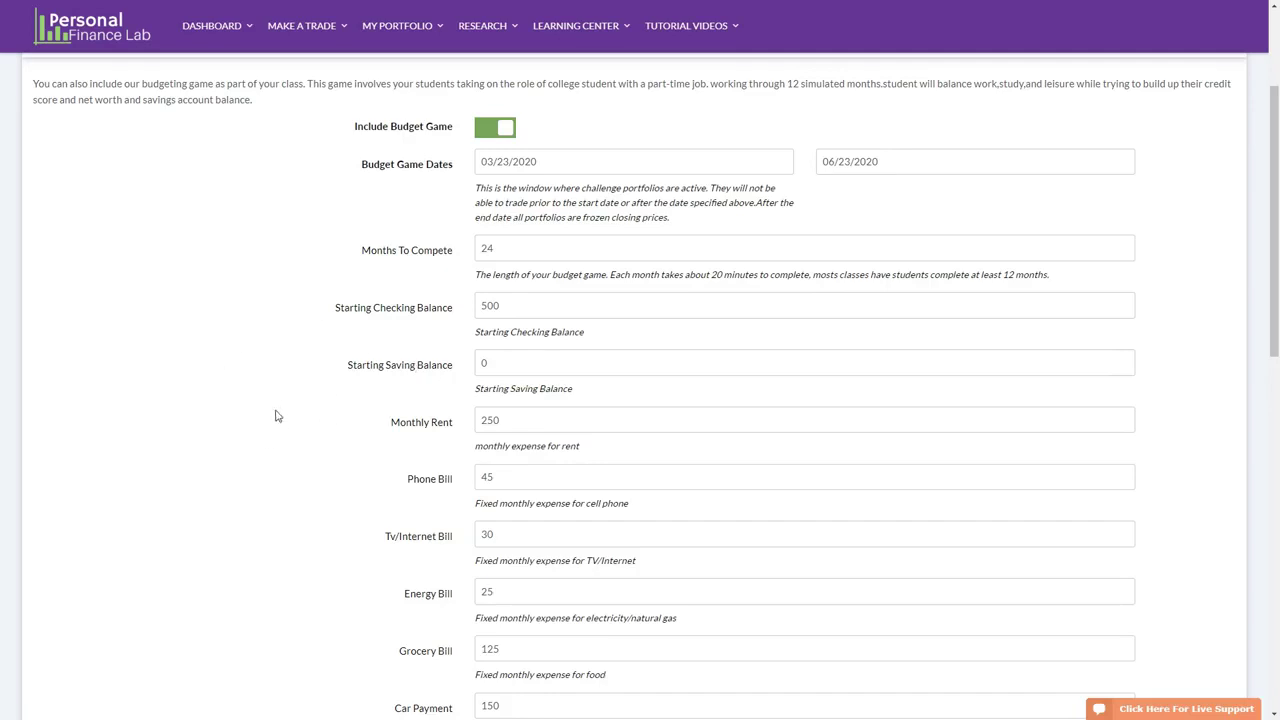
Try emphasizing the Risk and Insurance, Charity and Taxes life events, and clear these selections
scroll(275, 417, "down", 1)
scroll(275, 415, "down", 2)
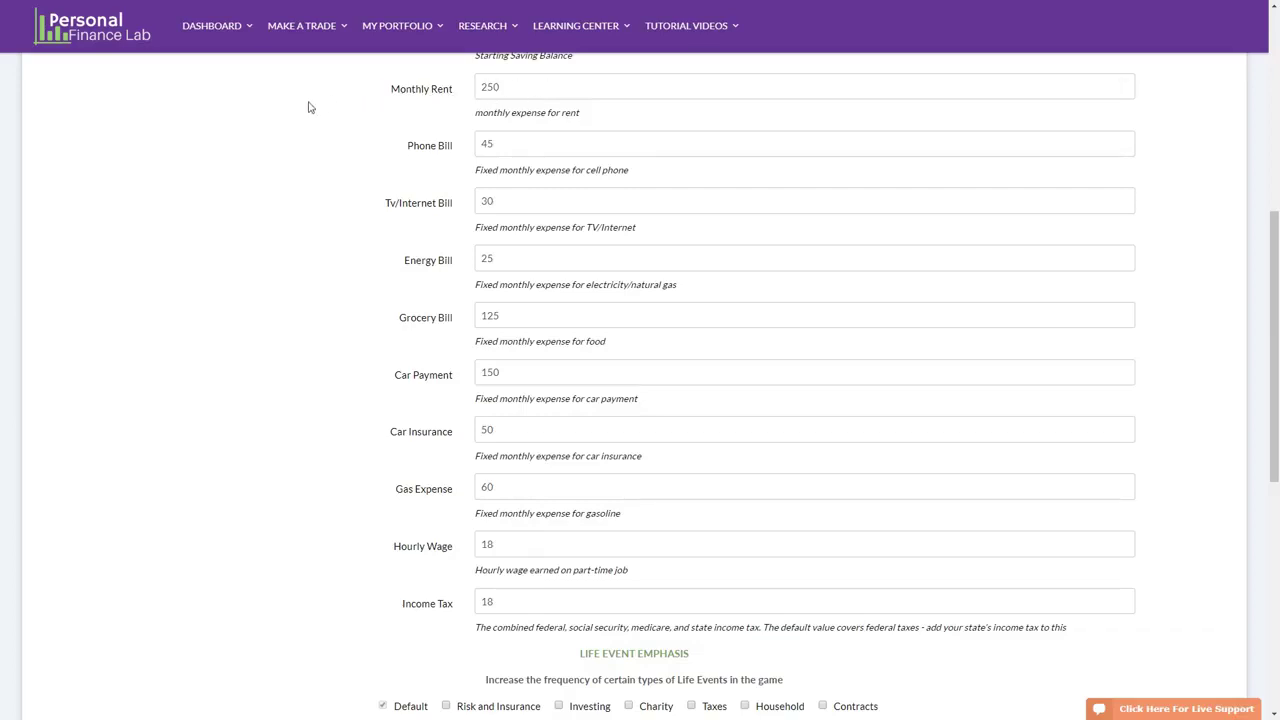
scroll(451, 128, "down", 2)
scroll(440, 346, "down", 2)
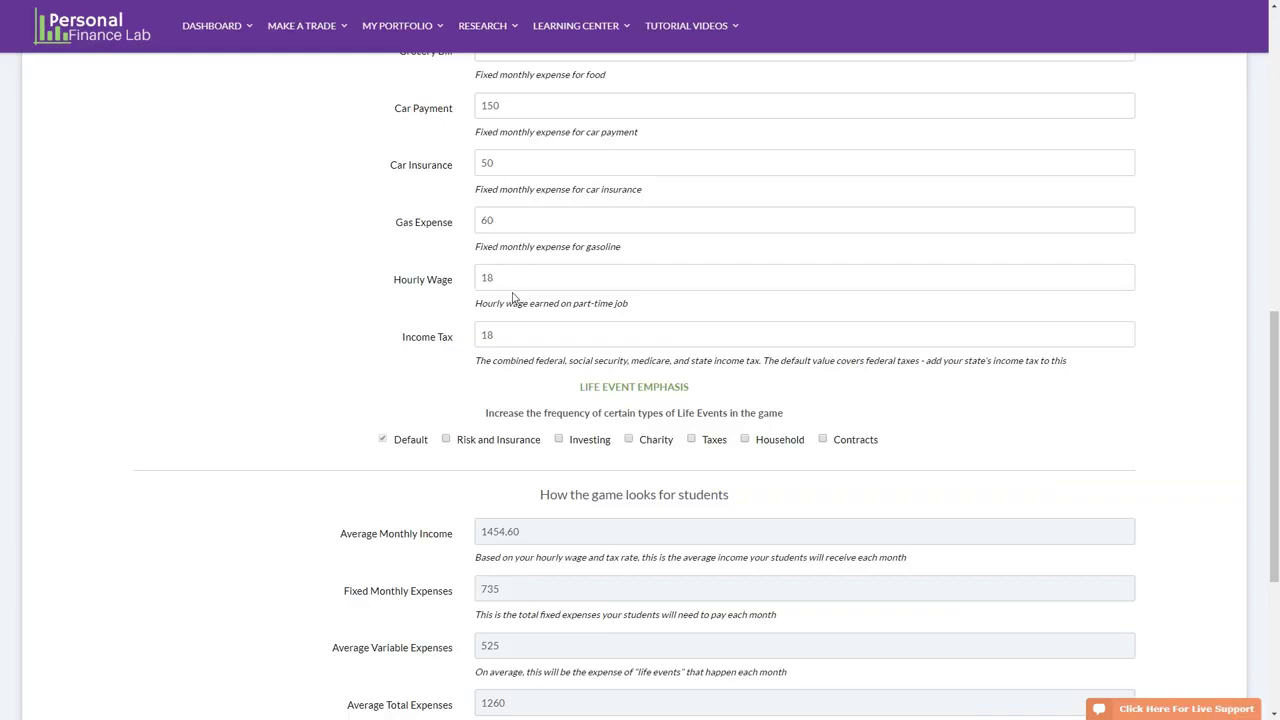
scroll(353, 287, "down", 2)
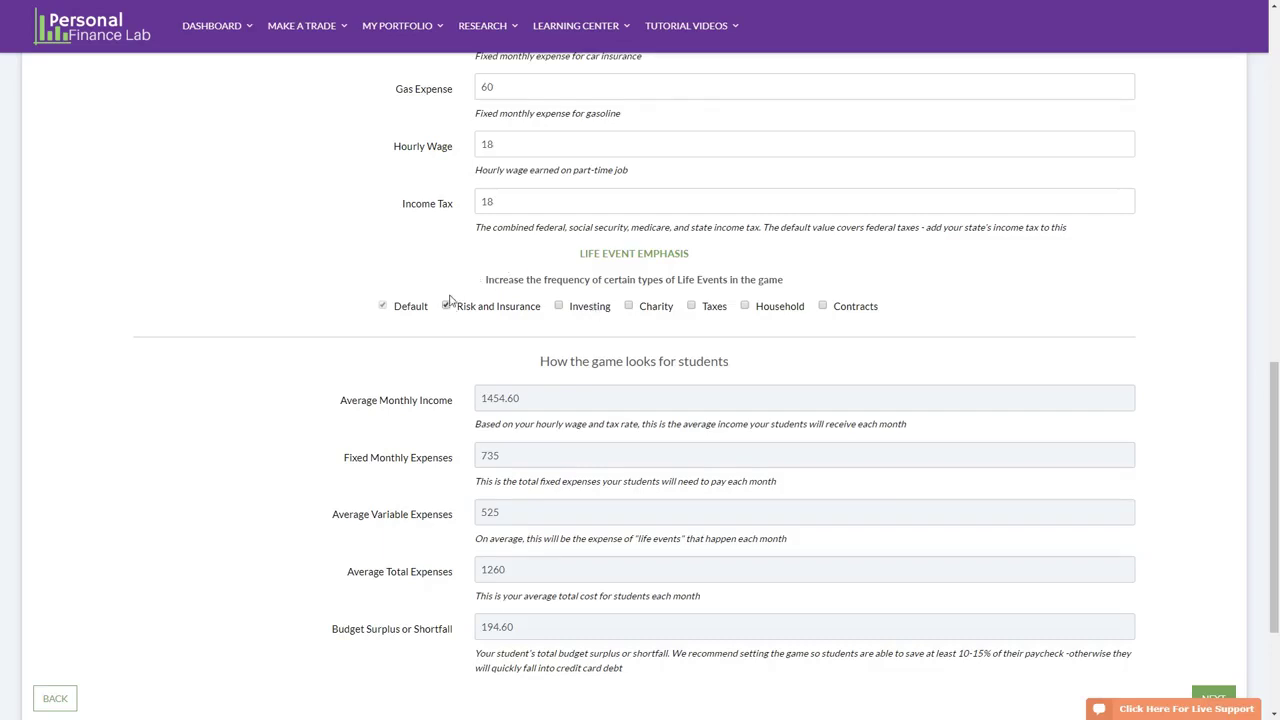
left_click(629, 305)
left_click(692, 306)
left_click(630, 307)
left_click(693, 307)
Review how the game looks for students, comparing projected income, expenses and budget surplus with the bill, wage and tax settings
scroll(278, 306, "down", 3)
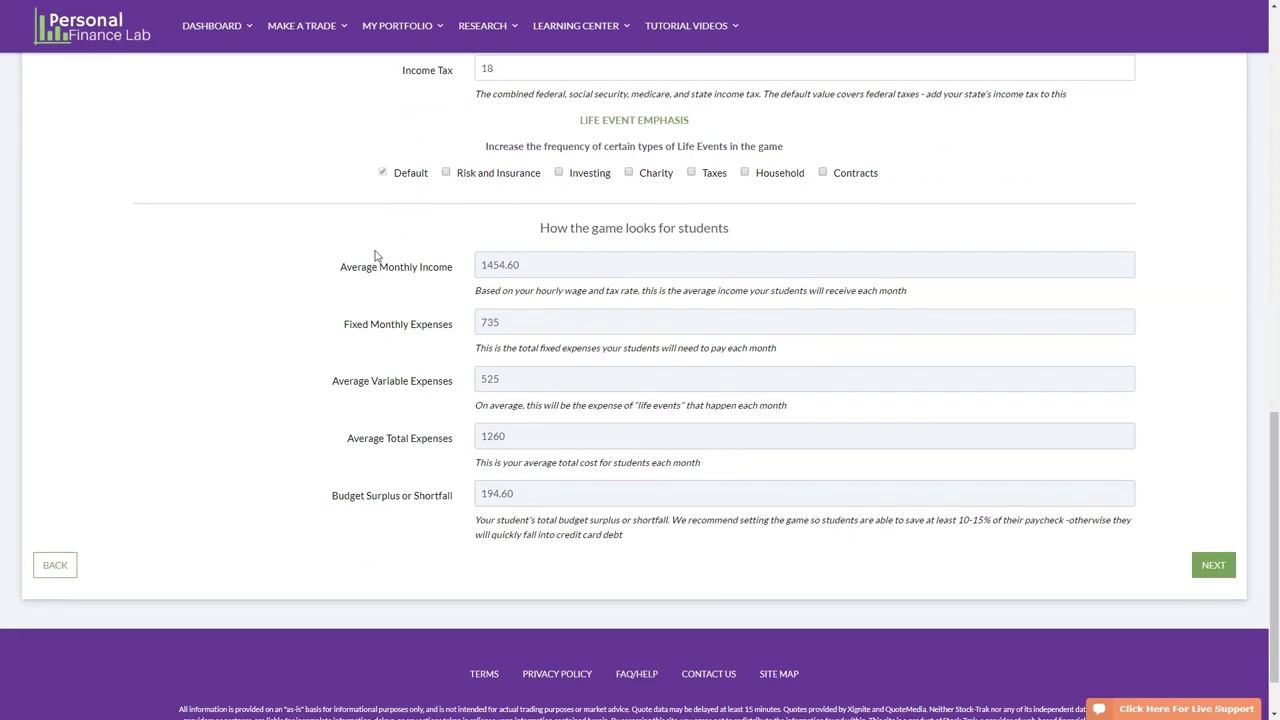
scroll(357, 337, "up", 5)
scroll(476, 283, "down", 6)
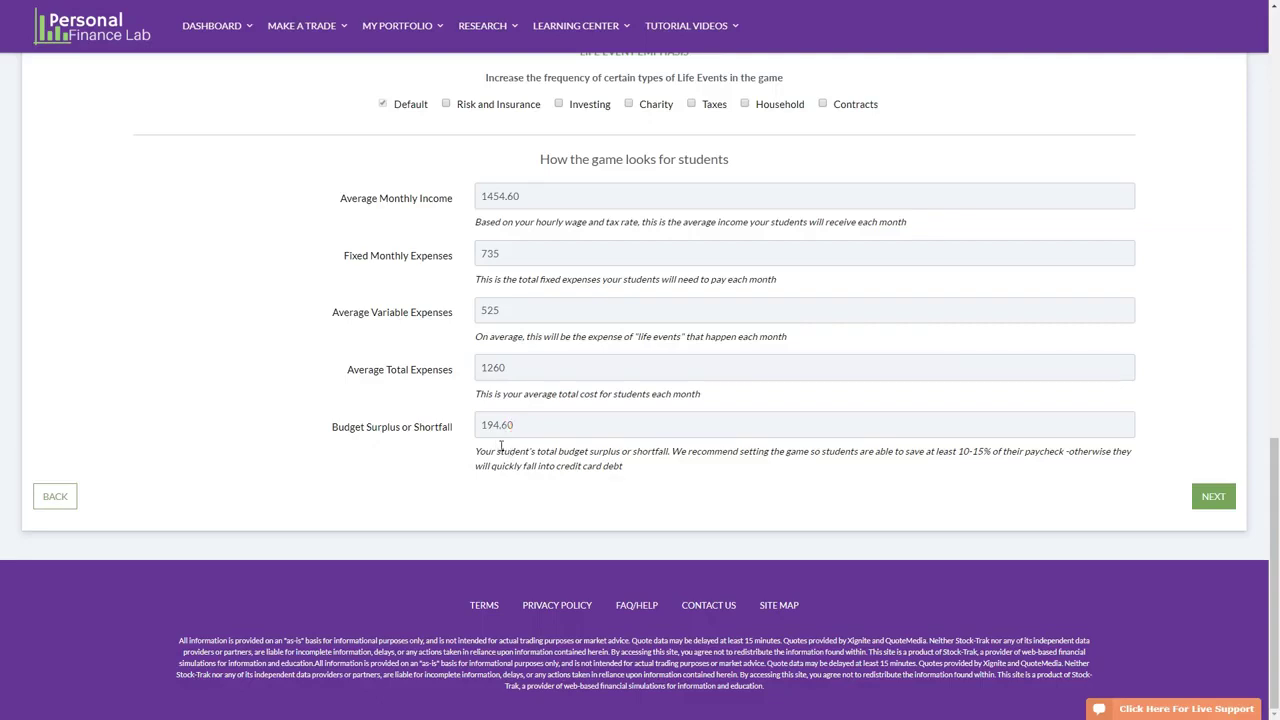
scroll(440, 425, "up", 6)
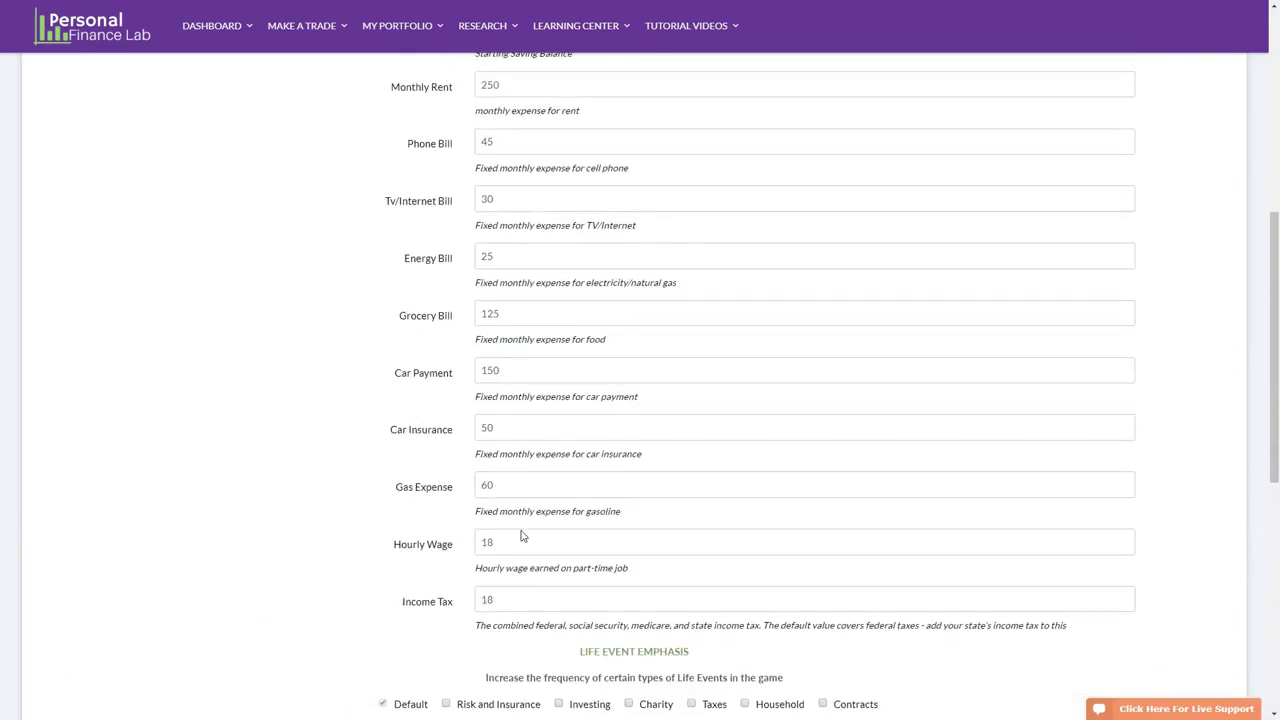
scroll(400, 565, "down", 2)
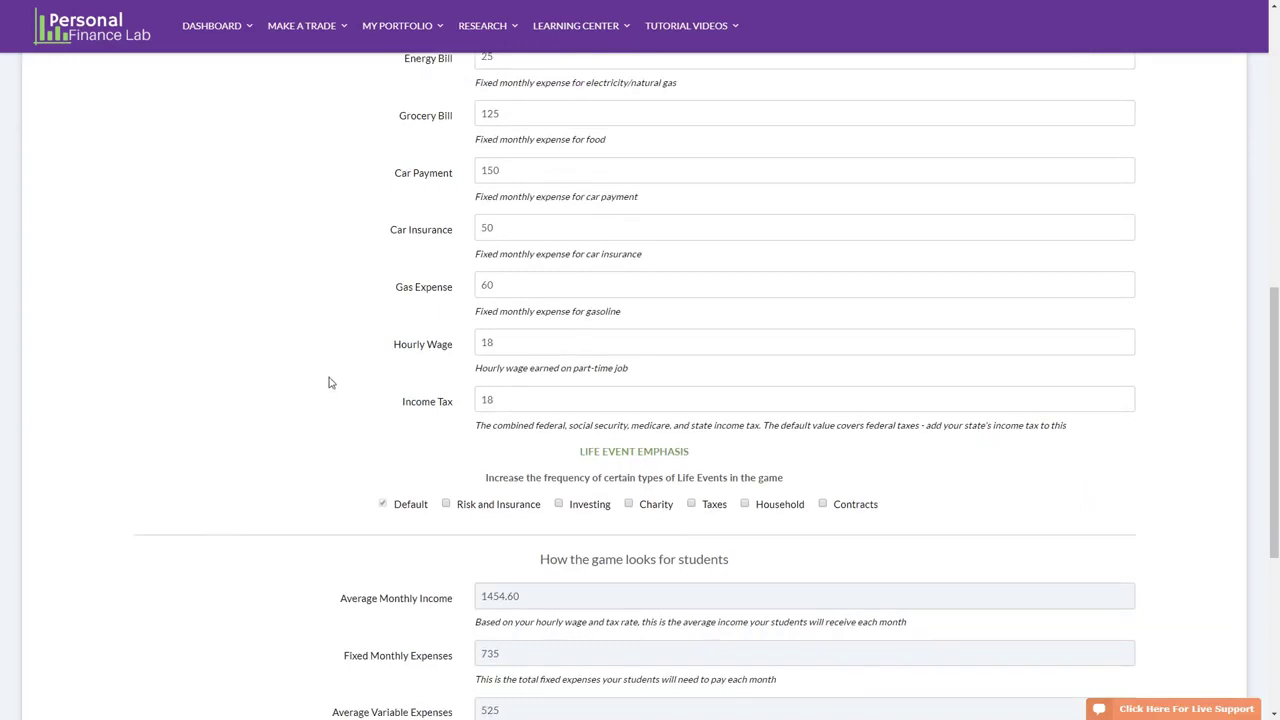
scroll(323, 506, "up", 1)
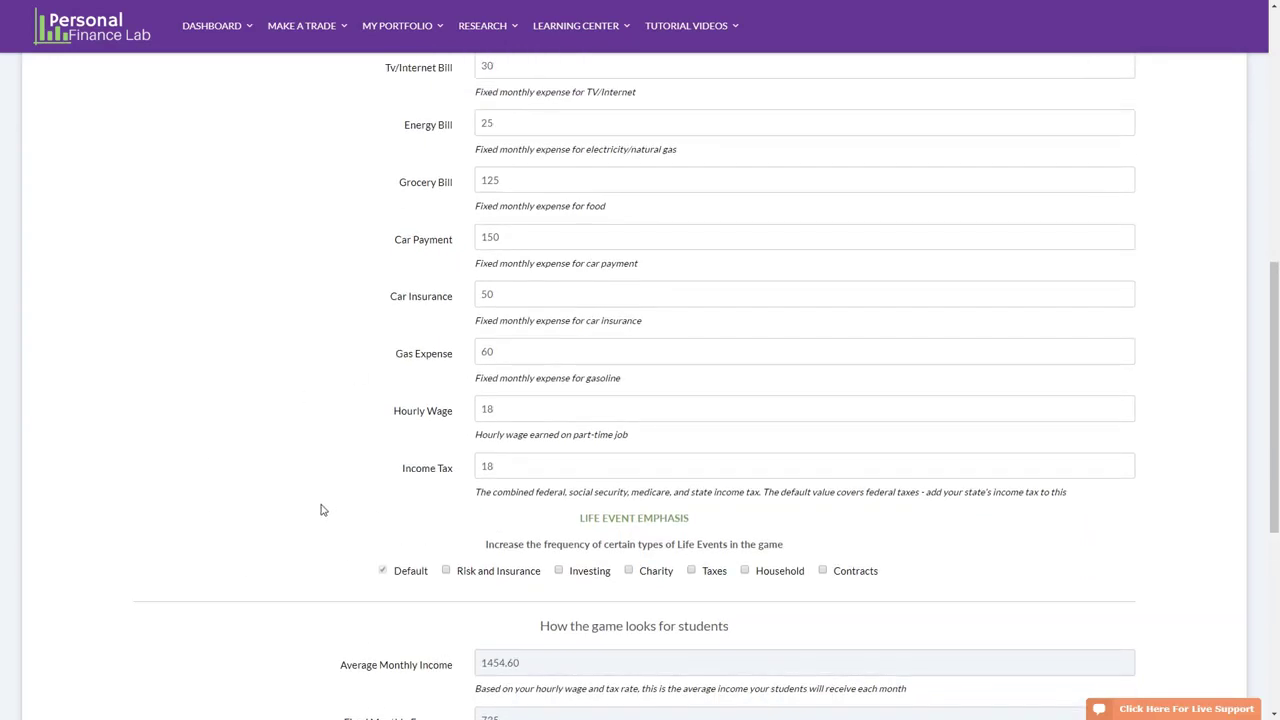
Accept the budget game settings and skip the assignment step to finish creating the challenge
scroll(306, 534, "down", 4)
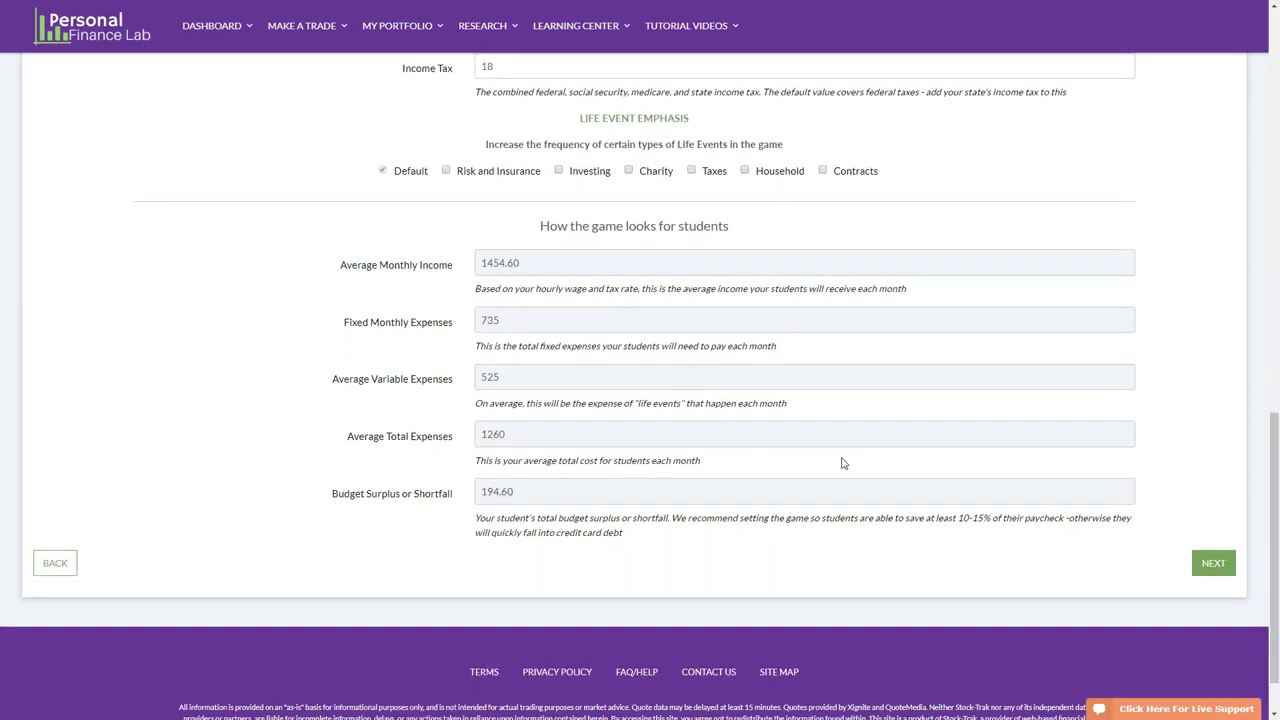
left_click(1212, 563)
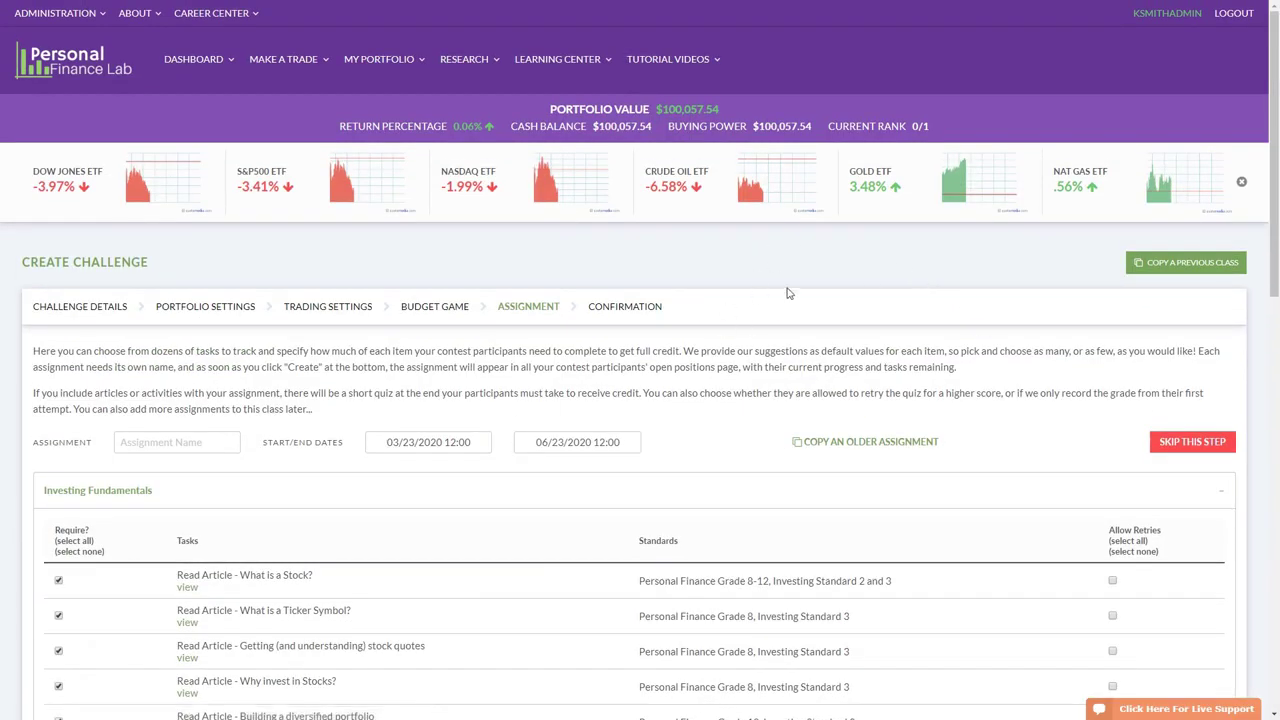
scroll(788, 316, "down", 2)
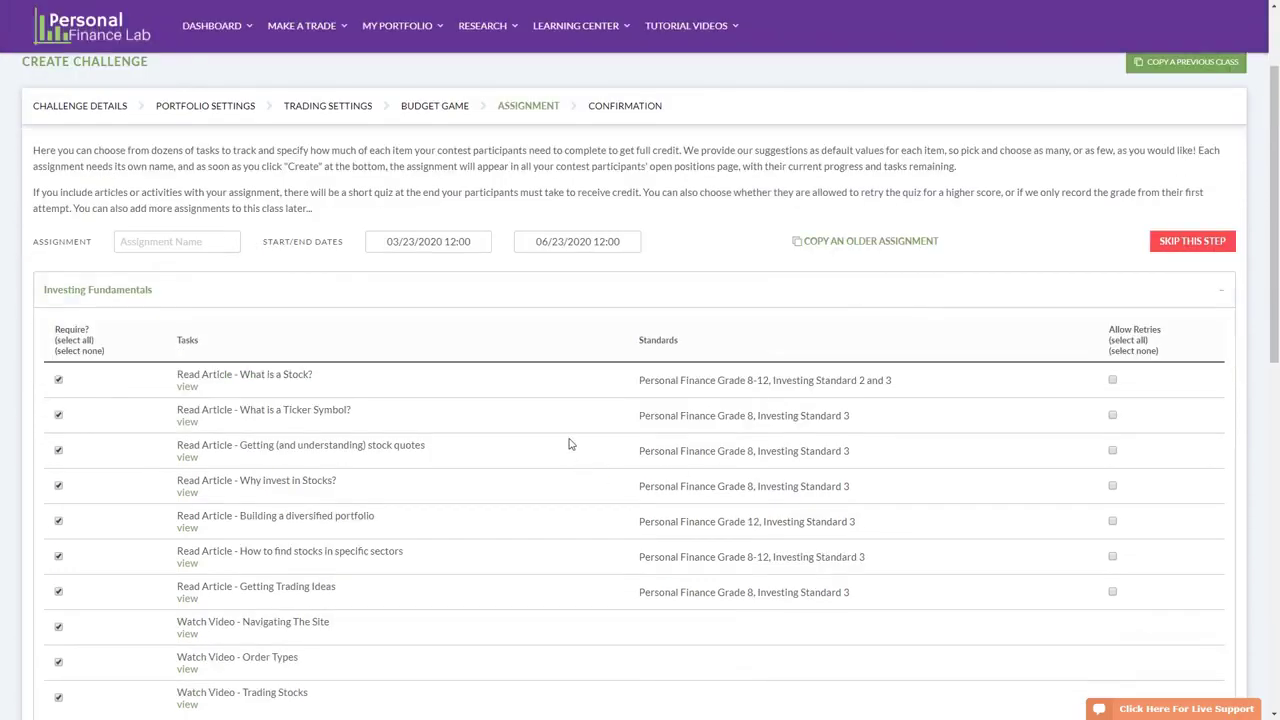
scroll(569, 444, "up", 2)
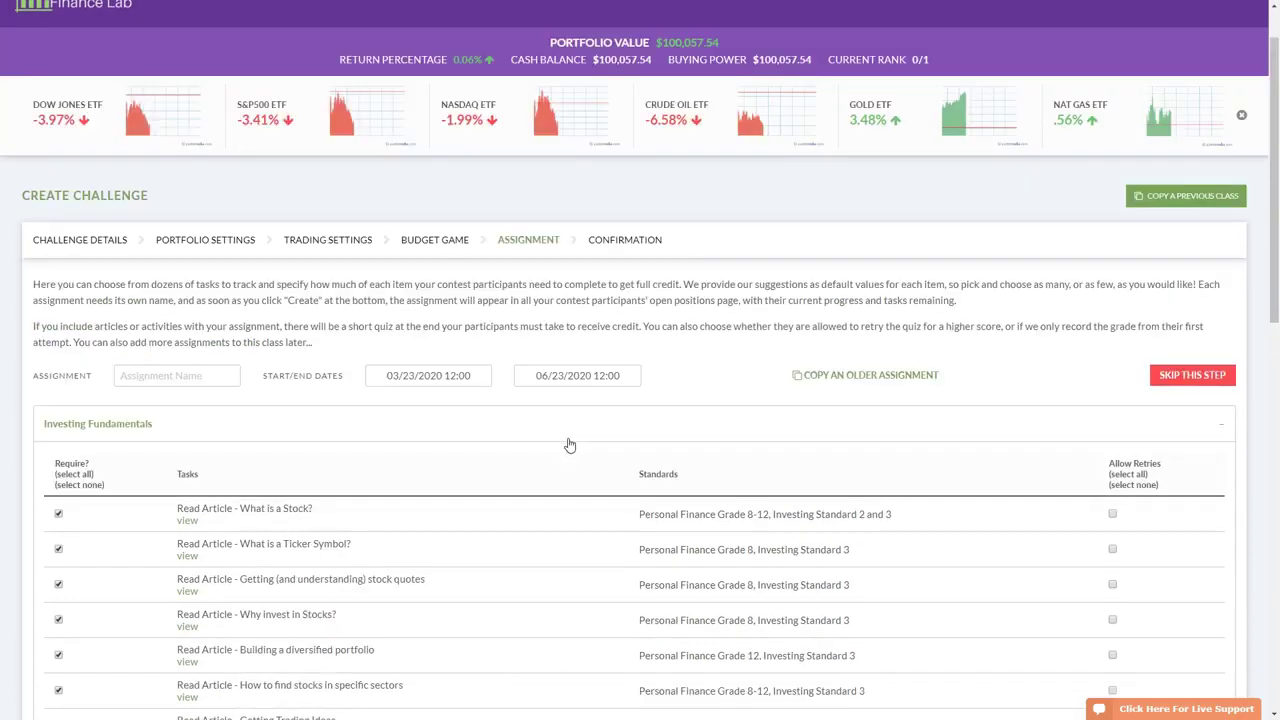
left_click(1196, 378)
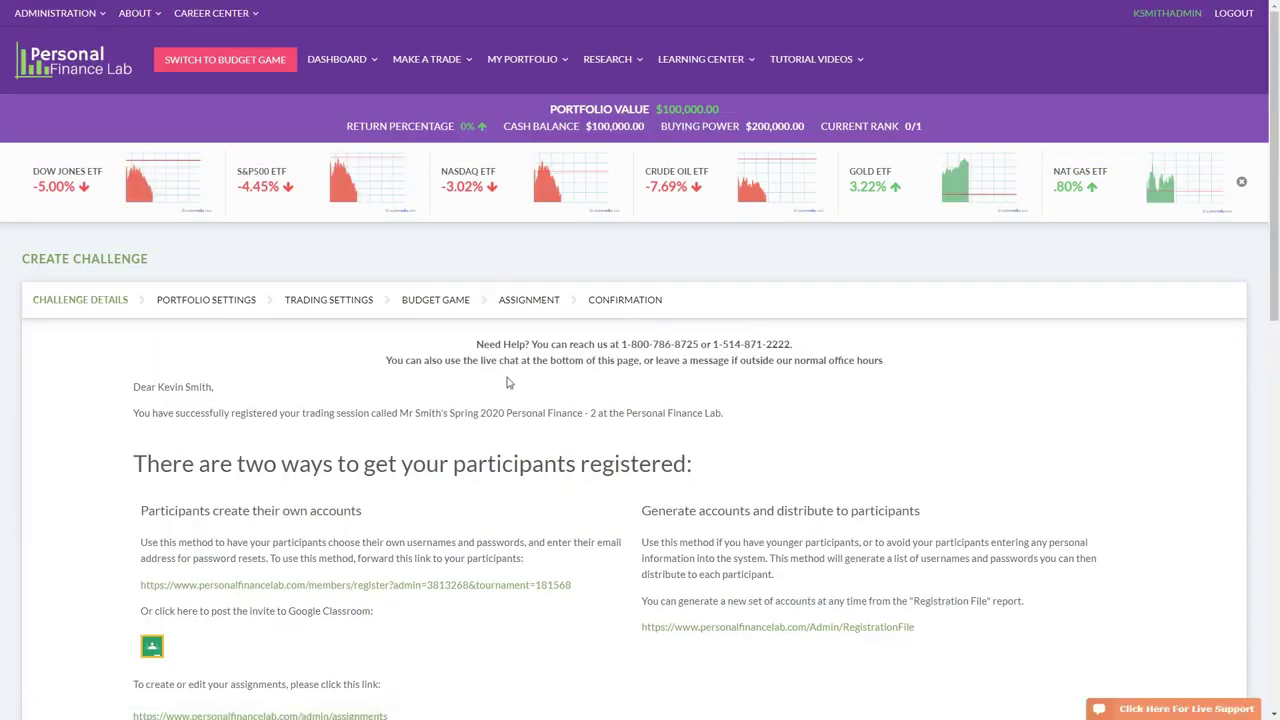
Review the participant registration options on the confirmation page, highlighting the self-registration link and clearing the highlight
scroll(500, 390, "down", 2)
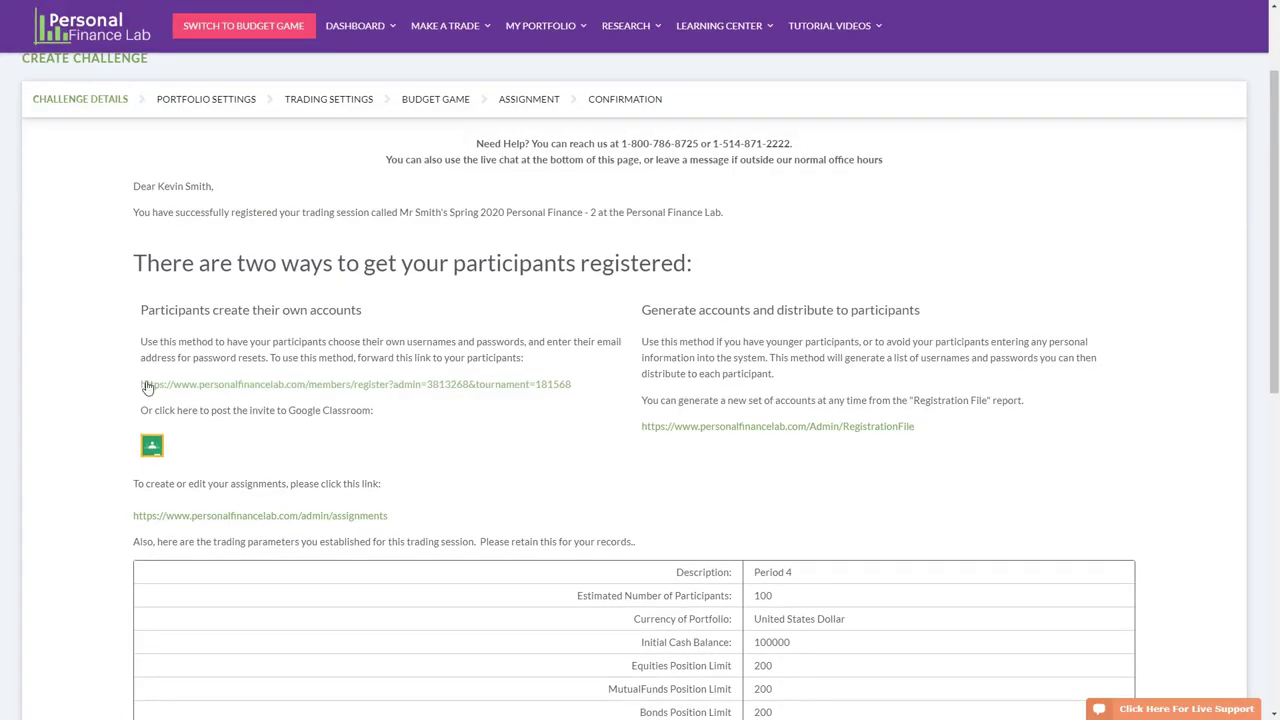
left_click_drag(573, 384, 140, 384)
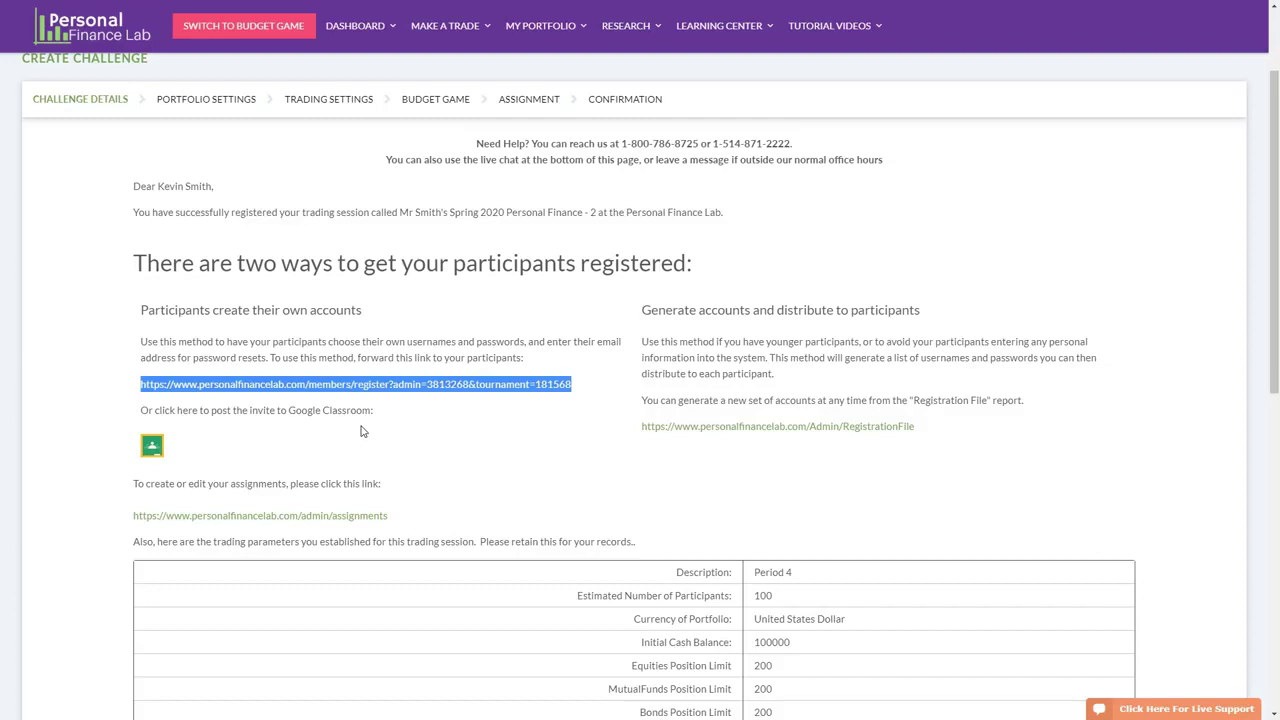
left_click(401, 429)
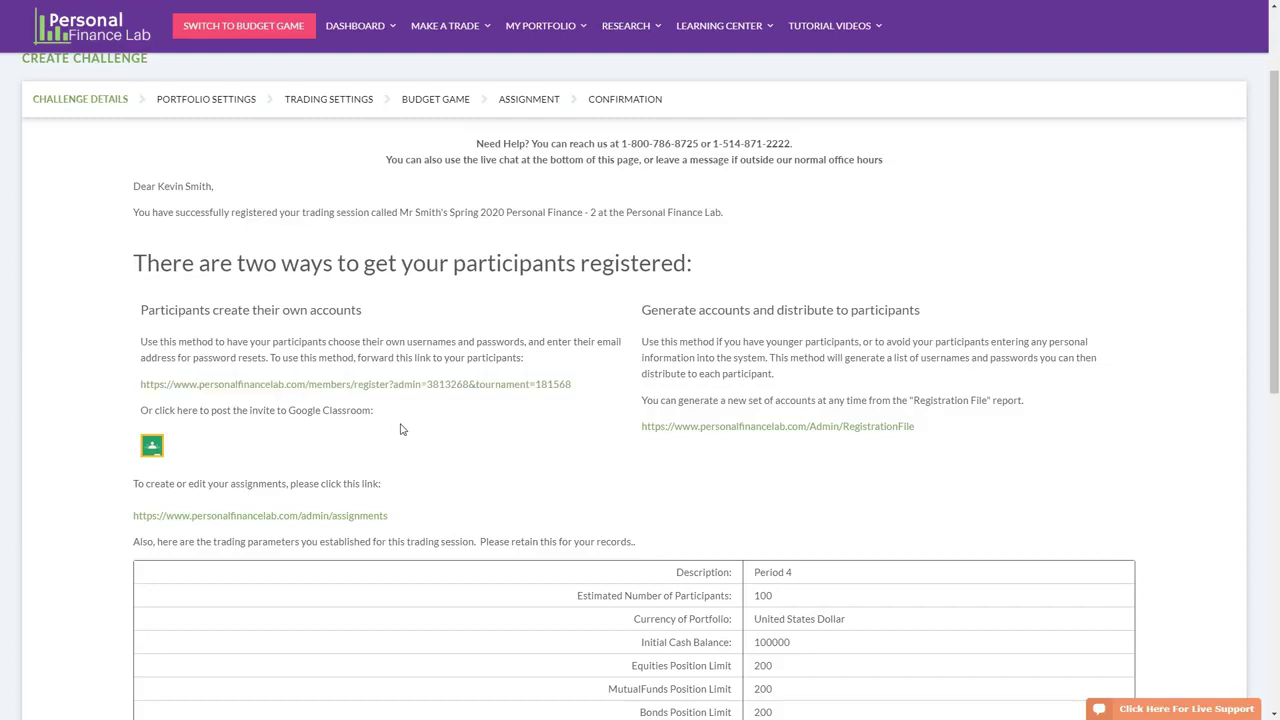
Open the Registration File report and generate 10 student logins with the username prefix knights
left_click(858, 430)
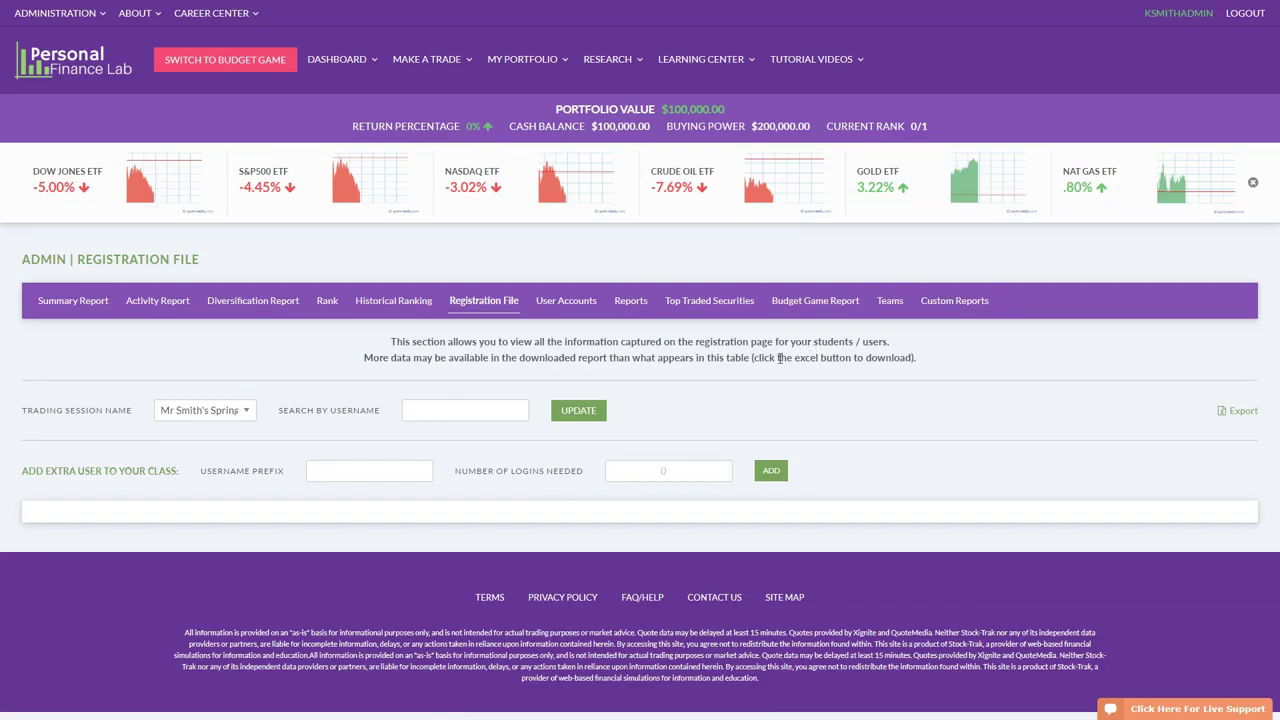
left_click(393, 474)
left_click(562, 417)
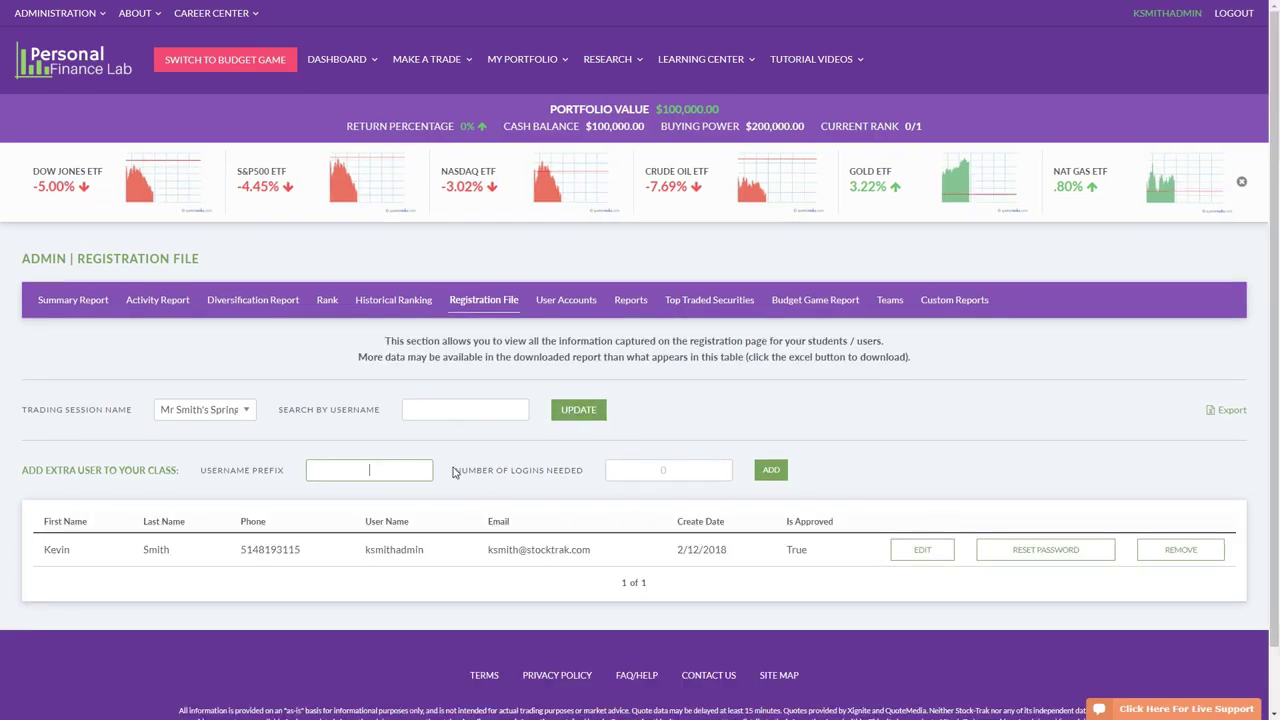
type("knights")
key("Tab")
type("10")
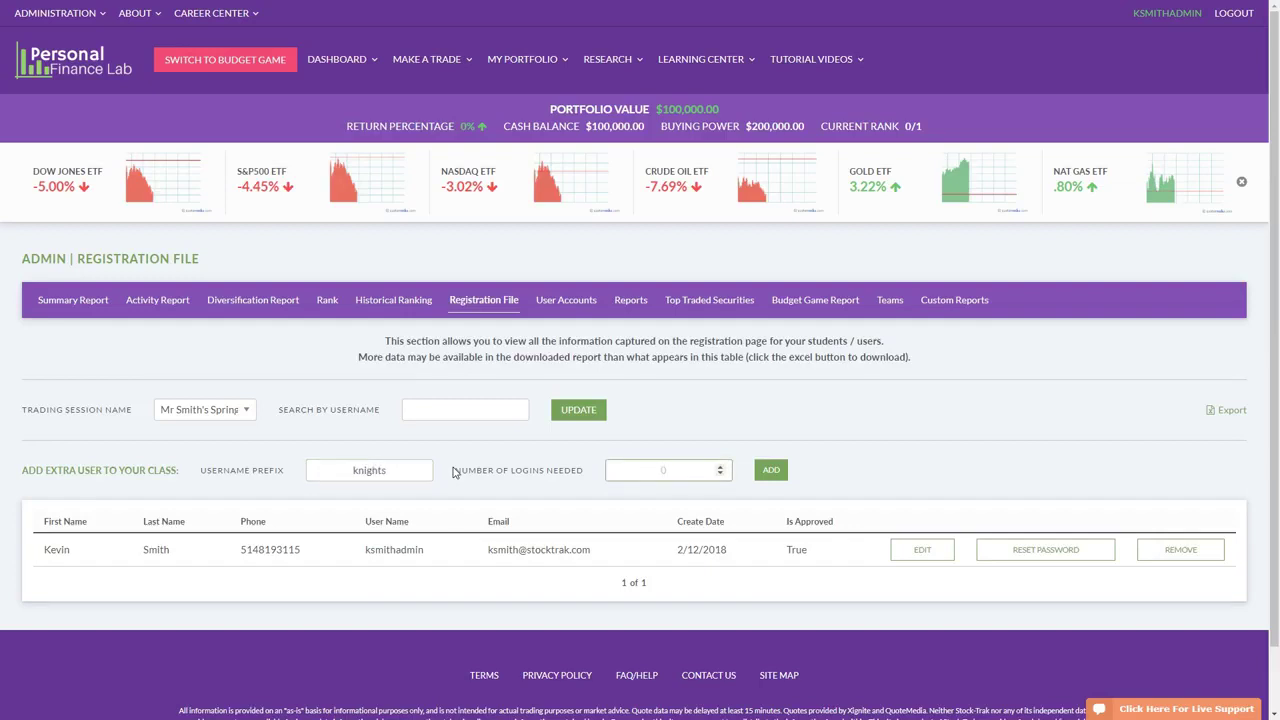
left_click(772, 477)
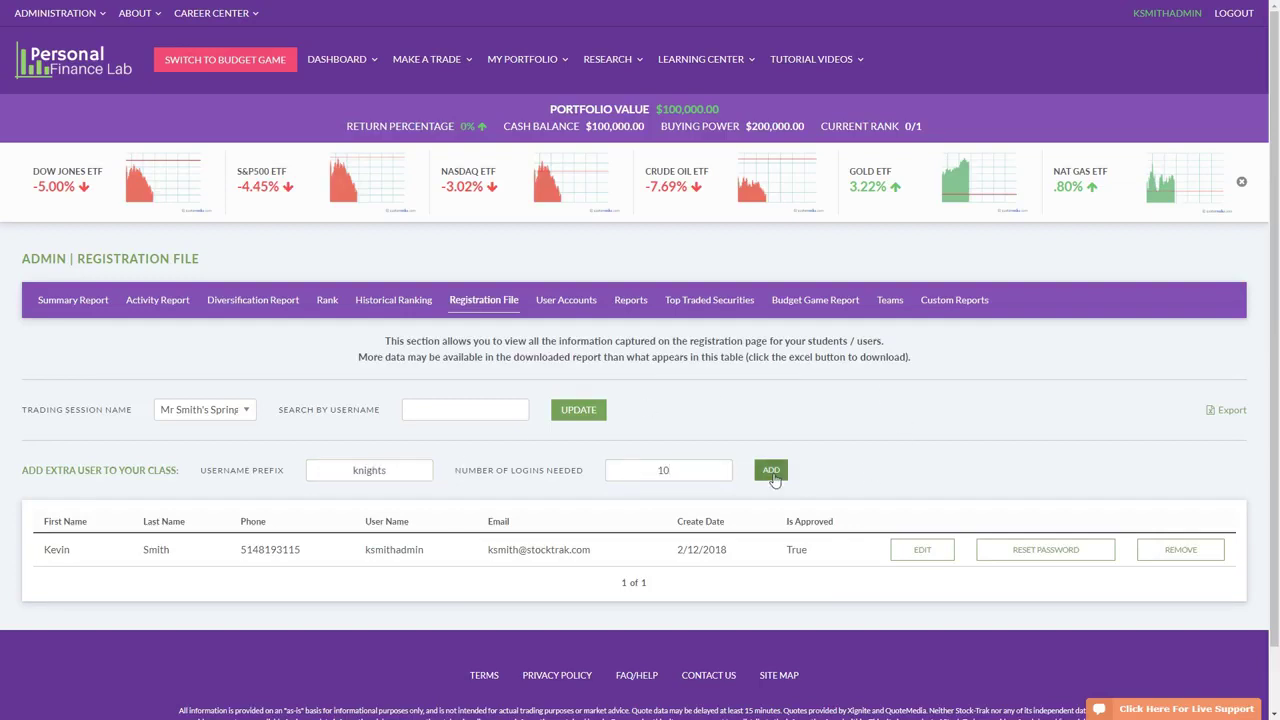
Review the list of generated student usernames and passwords in the registration file
scroll(357, 443, "down", 3)
left_click_drag(46, 306, 797, 517)
left_click(797, 518)
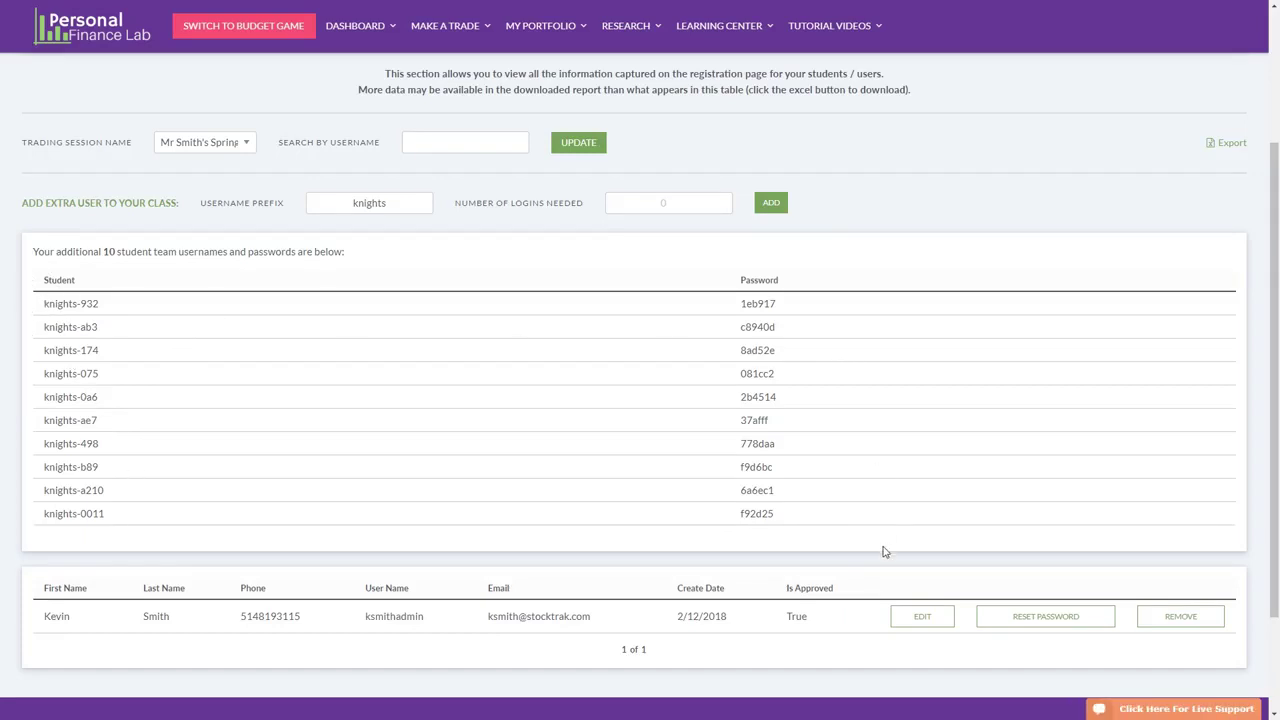
scroll(713, 523, "up", 3)
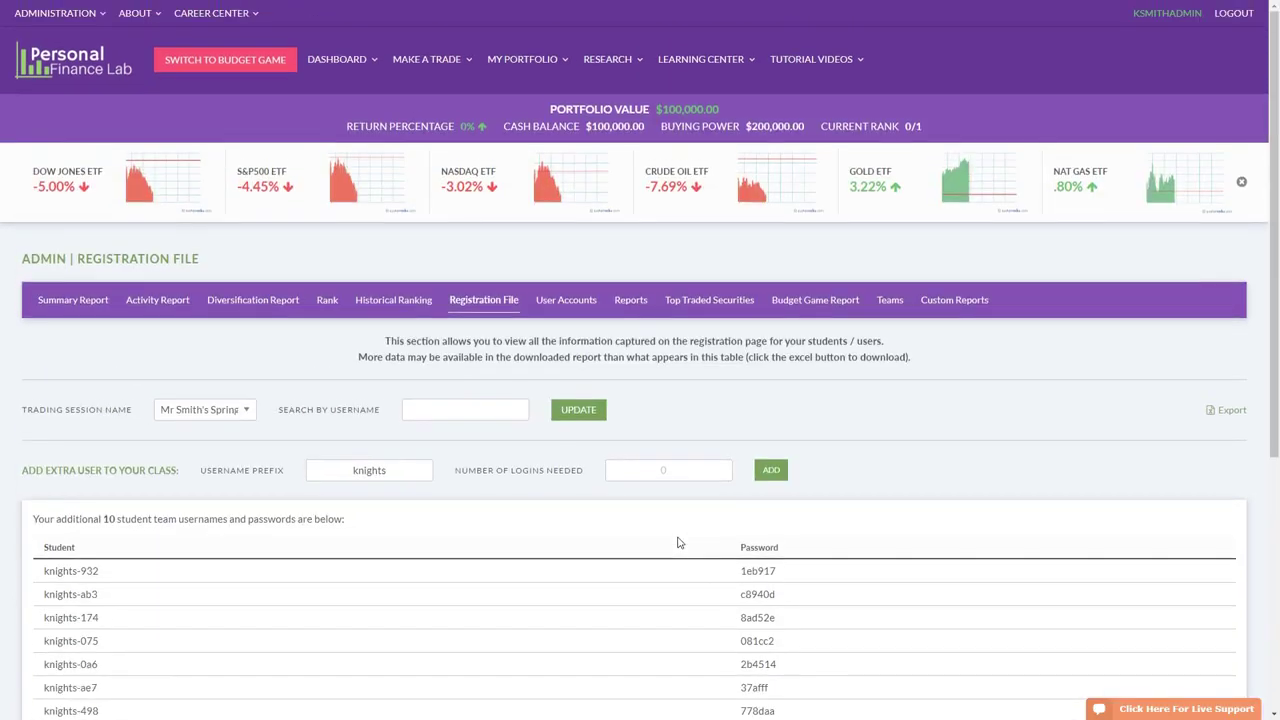
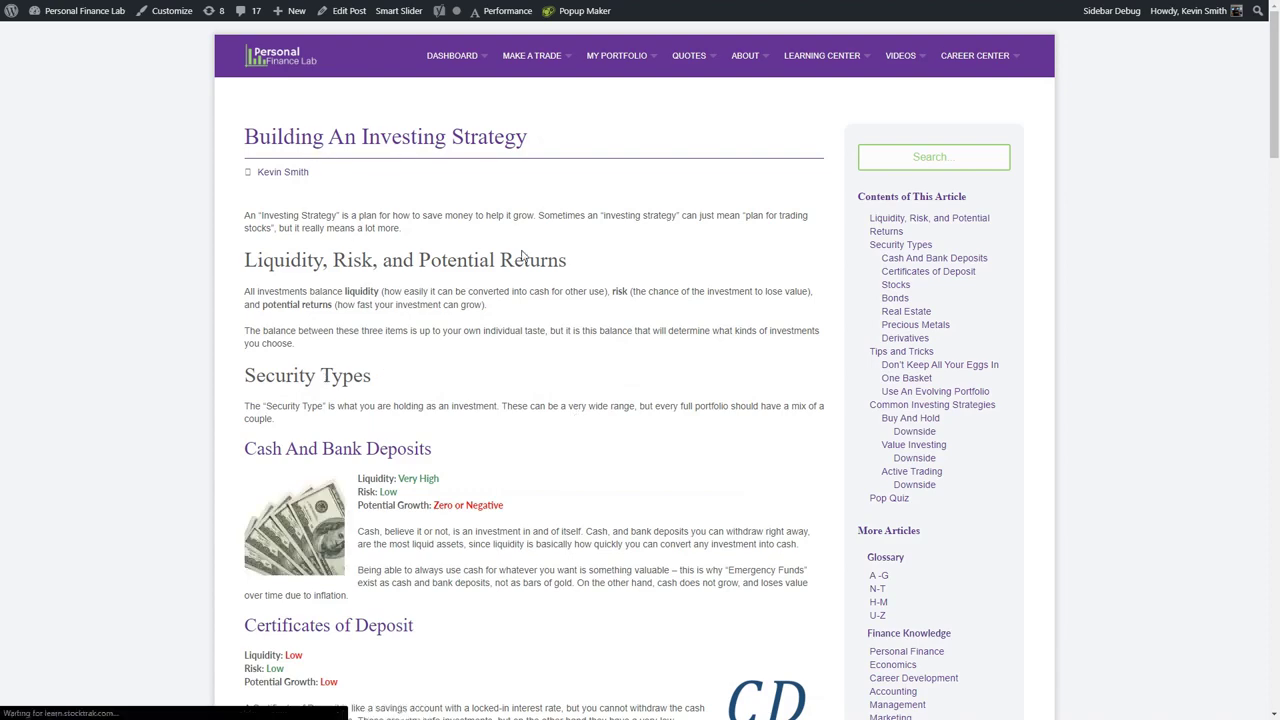
Skim the Building An Investing Strategy article through to its Pop Quiz
scroll(490, 362, "down", 5)
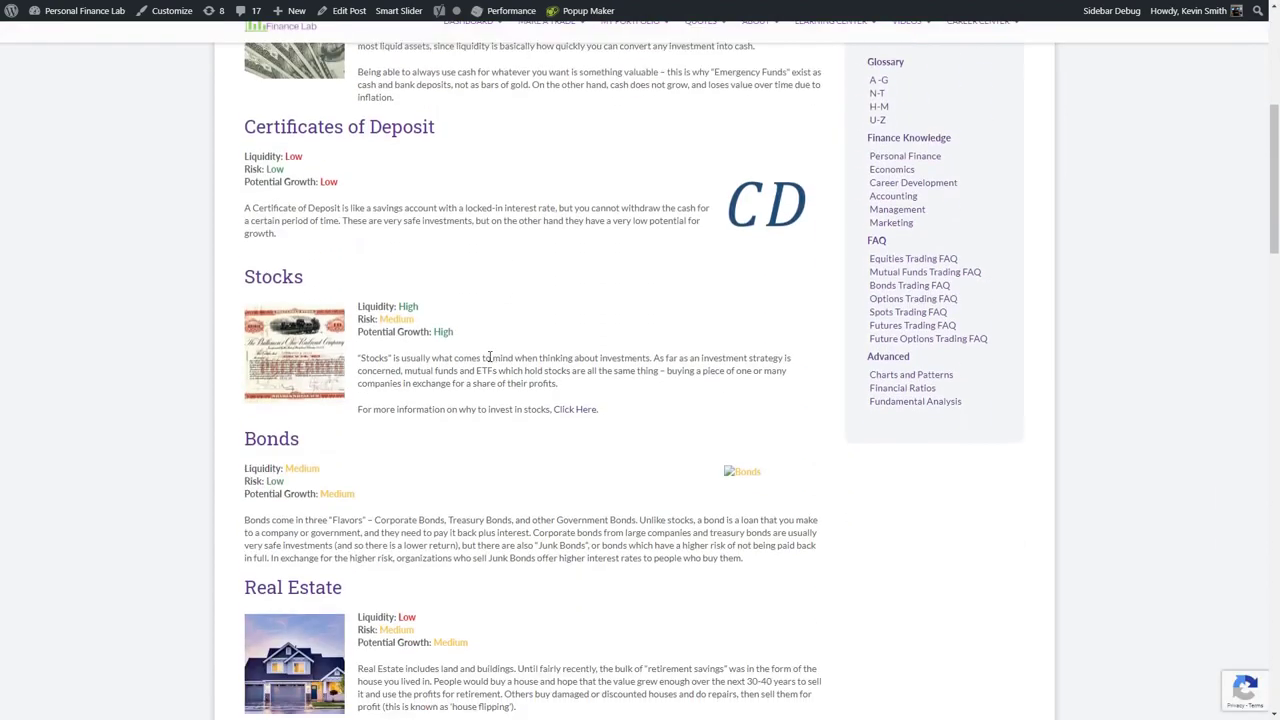
scroll(475, 393, "down", 10)
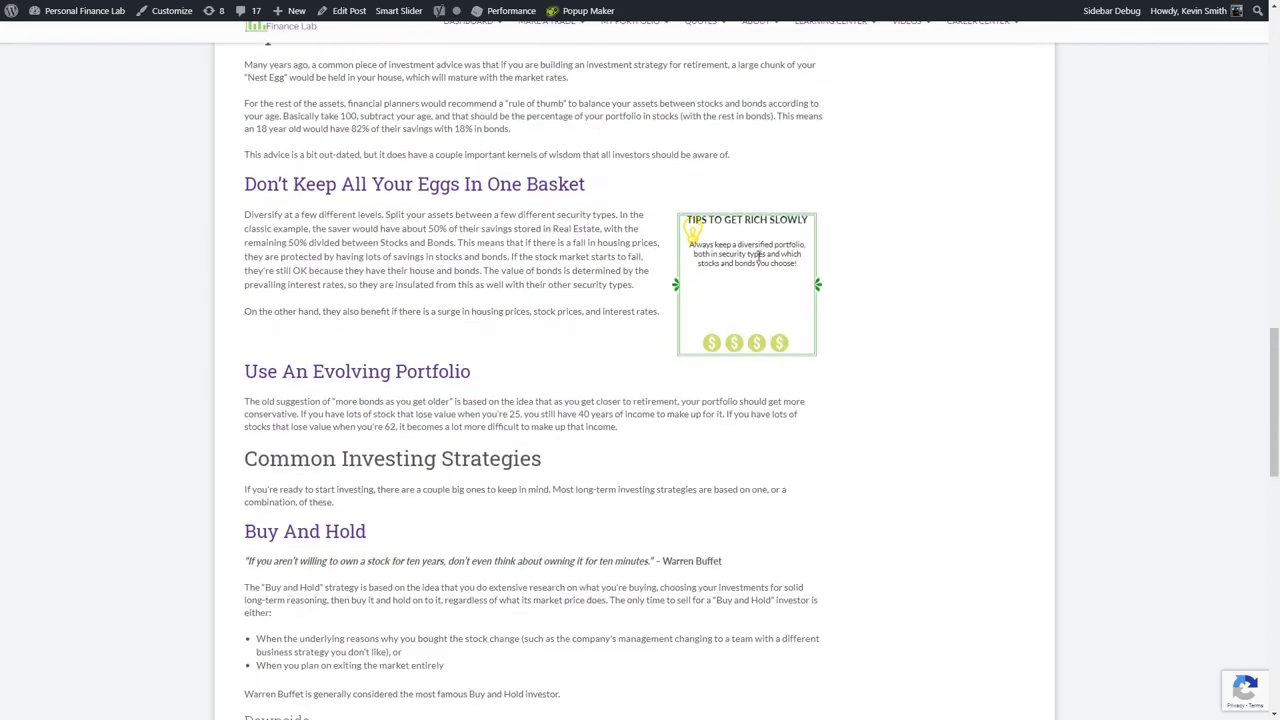
scroll(437, 398, "down", 5)
scroll(432, 397, "down", 6)
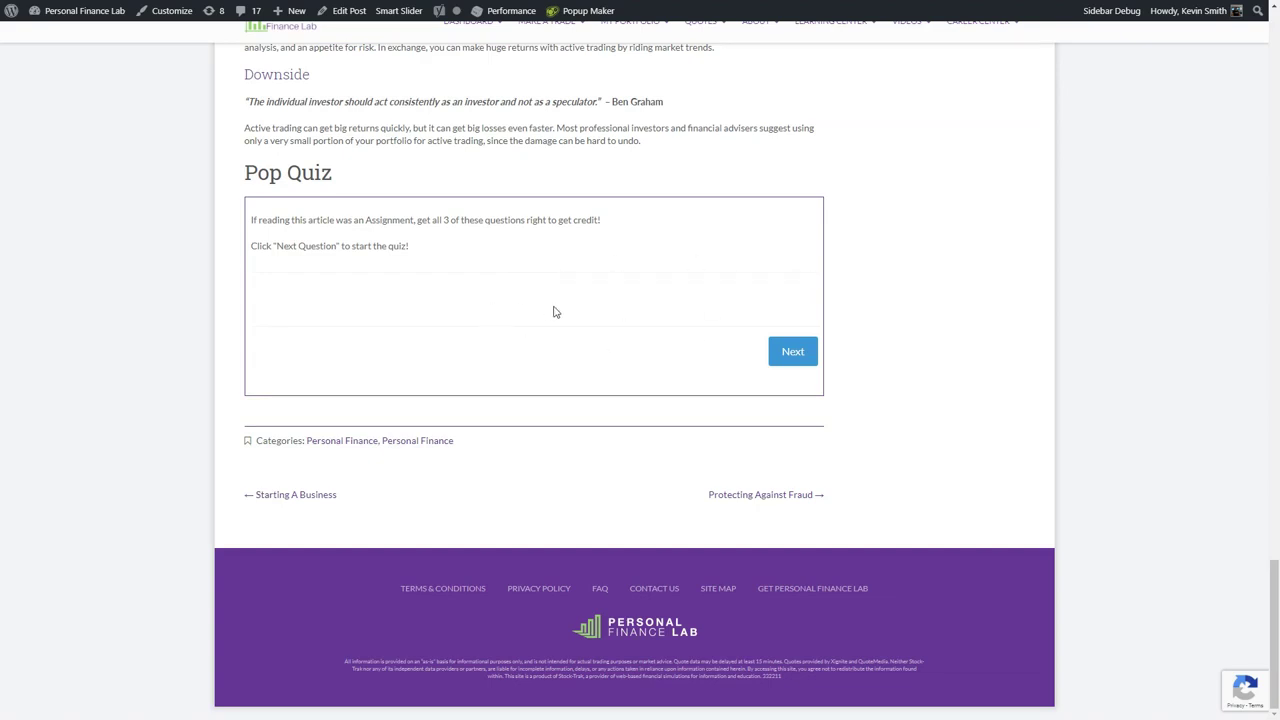
Leave full screen, return to the Introduction to Investing lesson plan and find its accompanying presentation link under Independent Activities
key("F11")
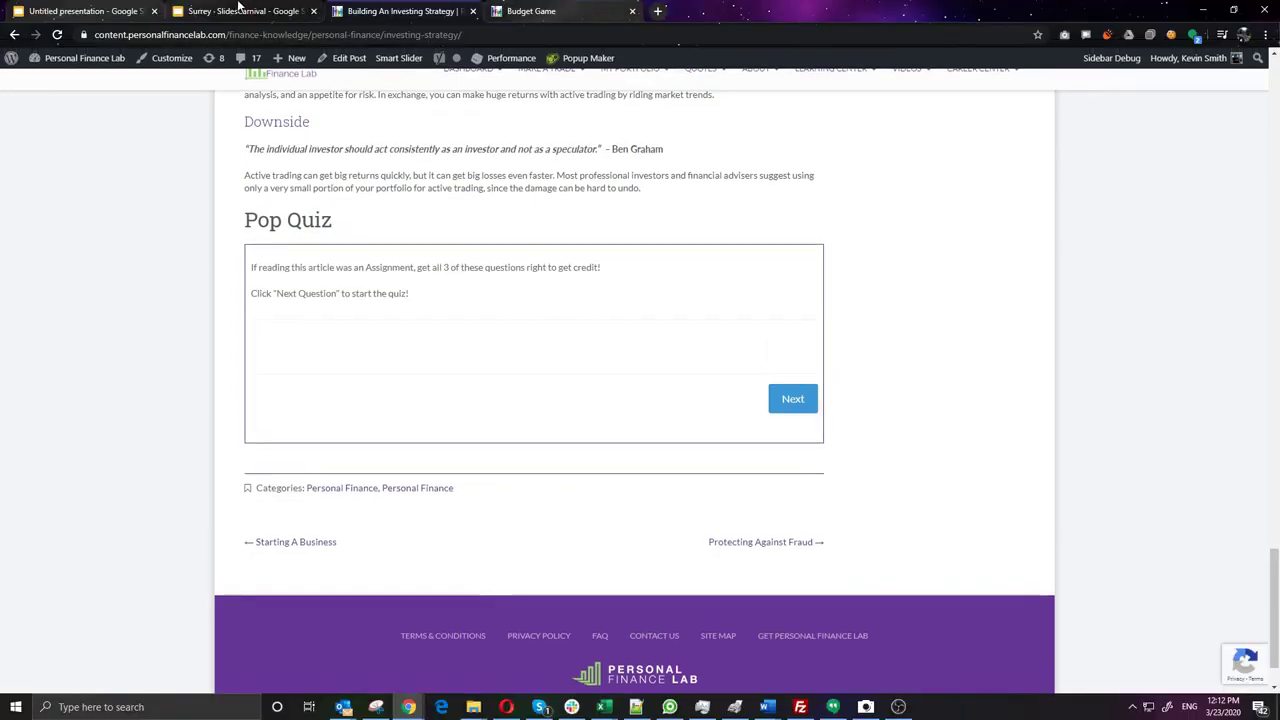
left_click(13, 36)
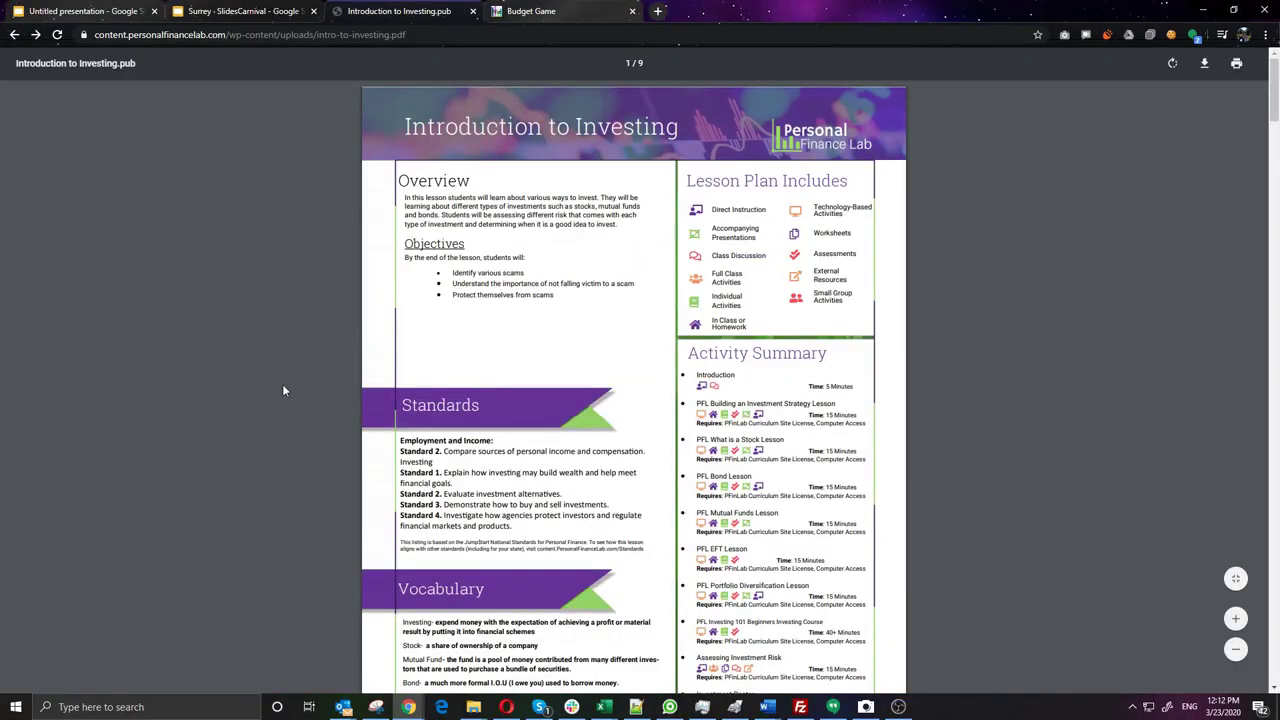
scroll(283, 390, "down", 15)
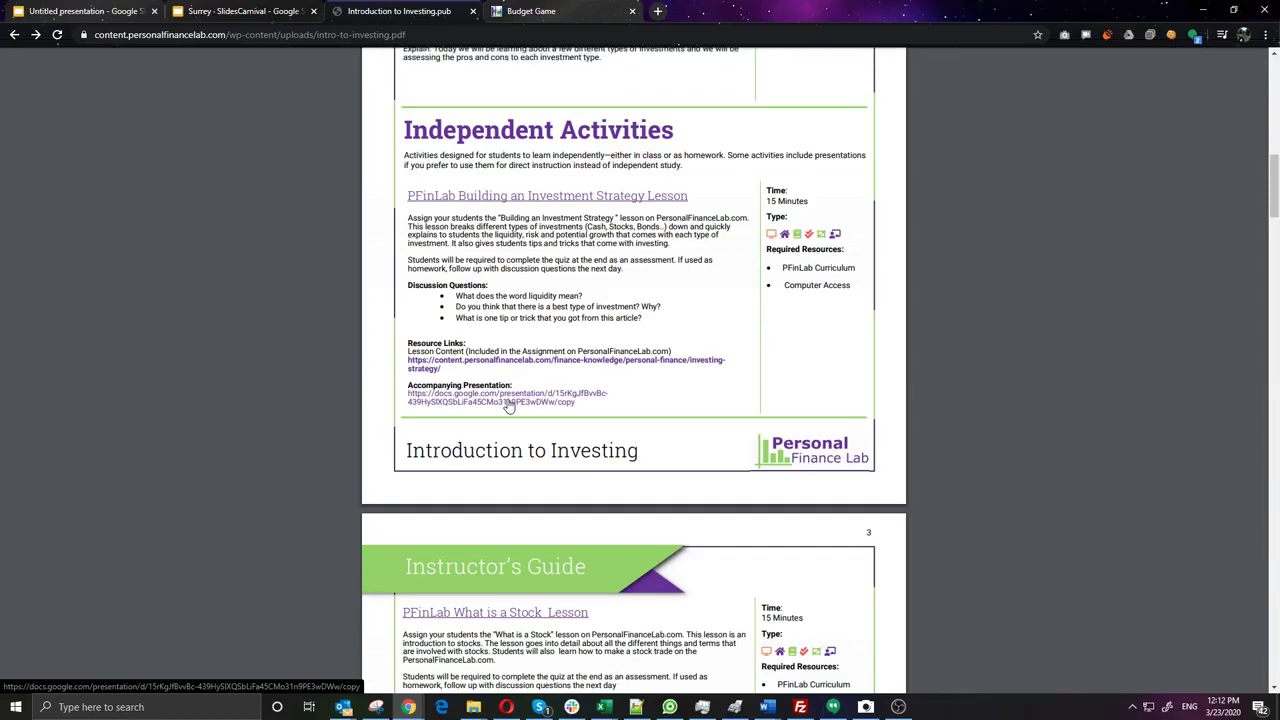
Go back to the Admin Guides page and look through its teacher resources, including Accompanying Presentations
left_click(13, 36)
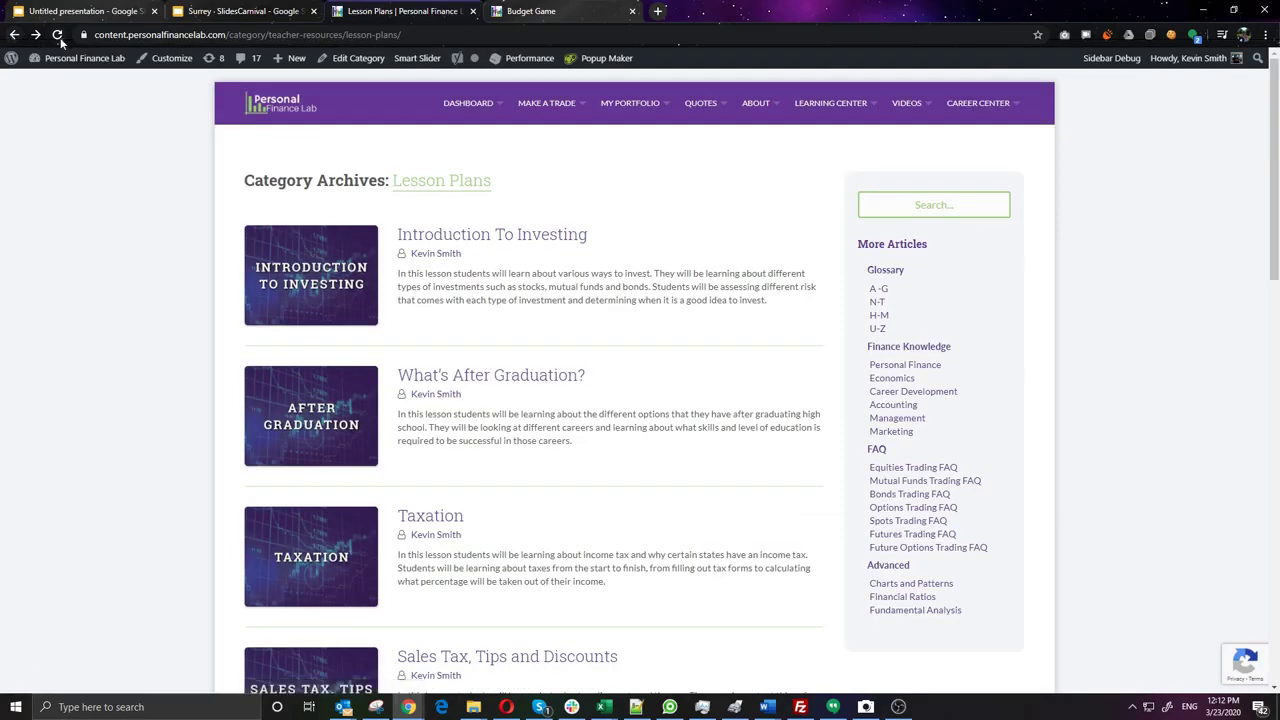
left_click(59, 36)
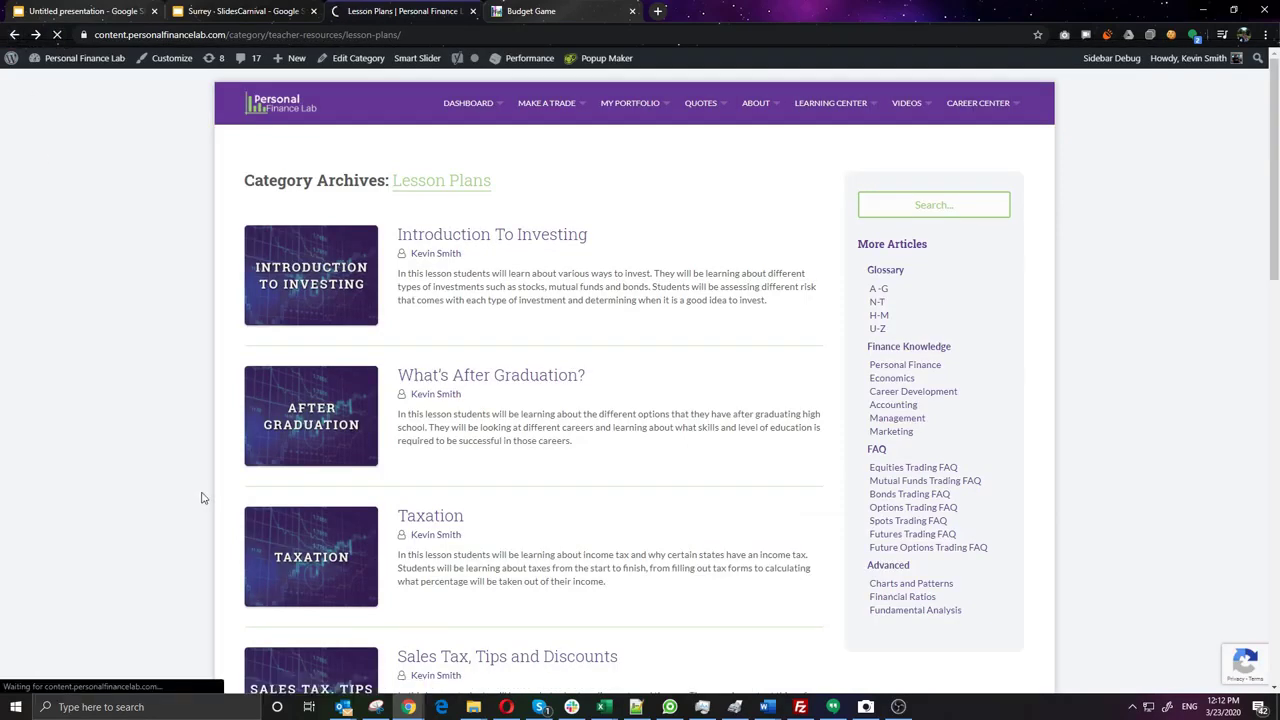
scroll(203, 490, "down", 4)
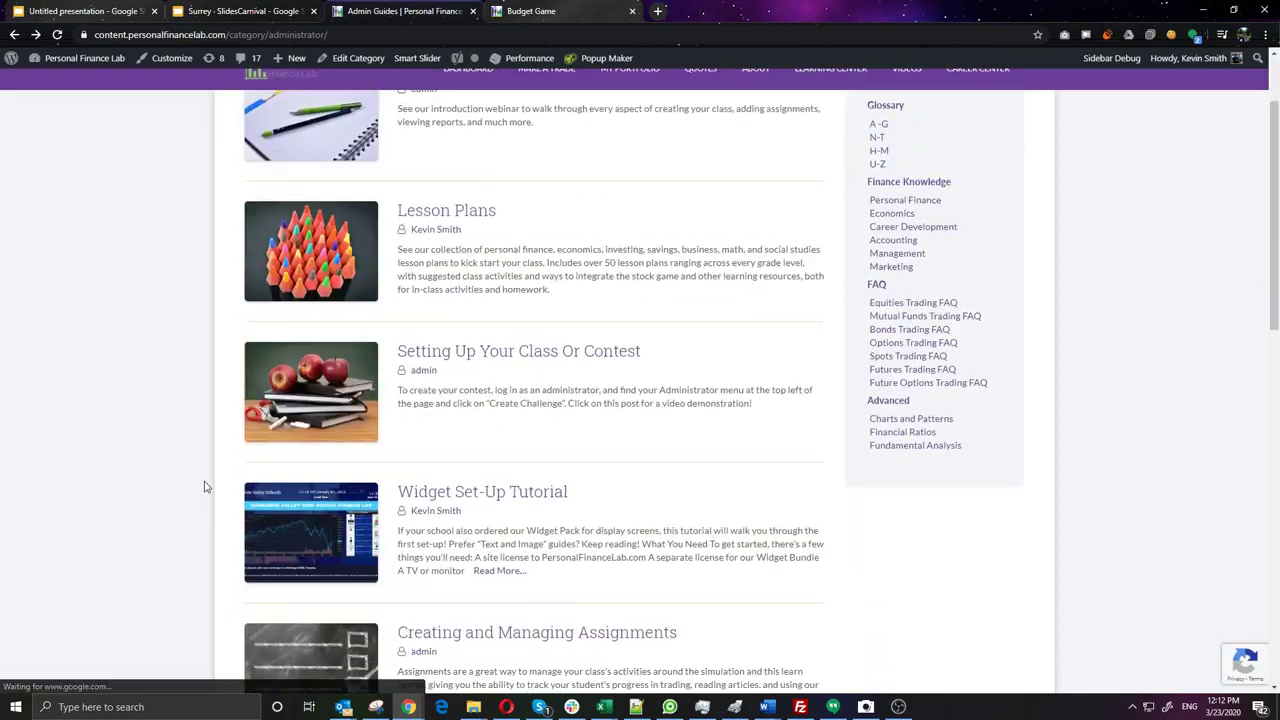
scroll(203, 480, "down", 3)
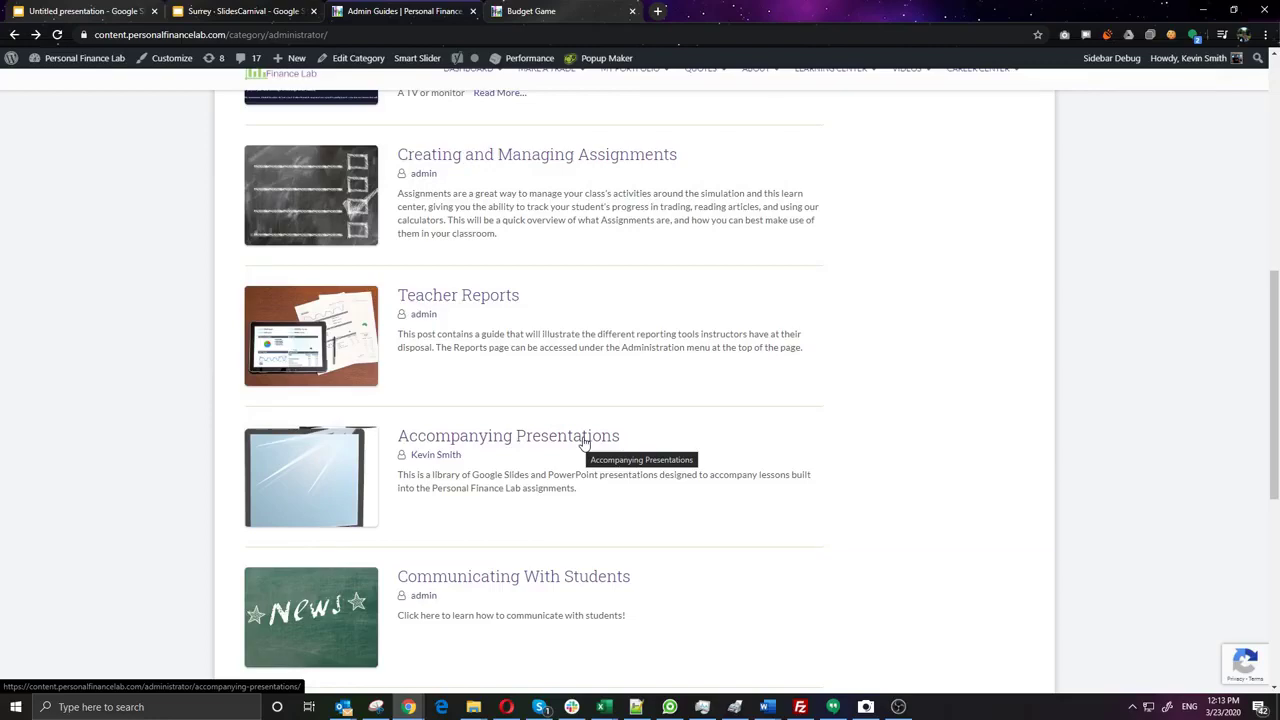
scroll(443, 466, "up", 5)
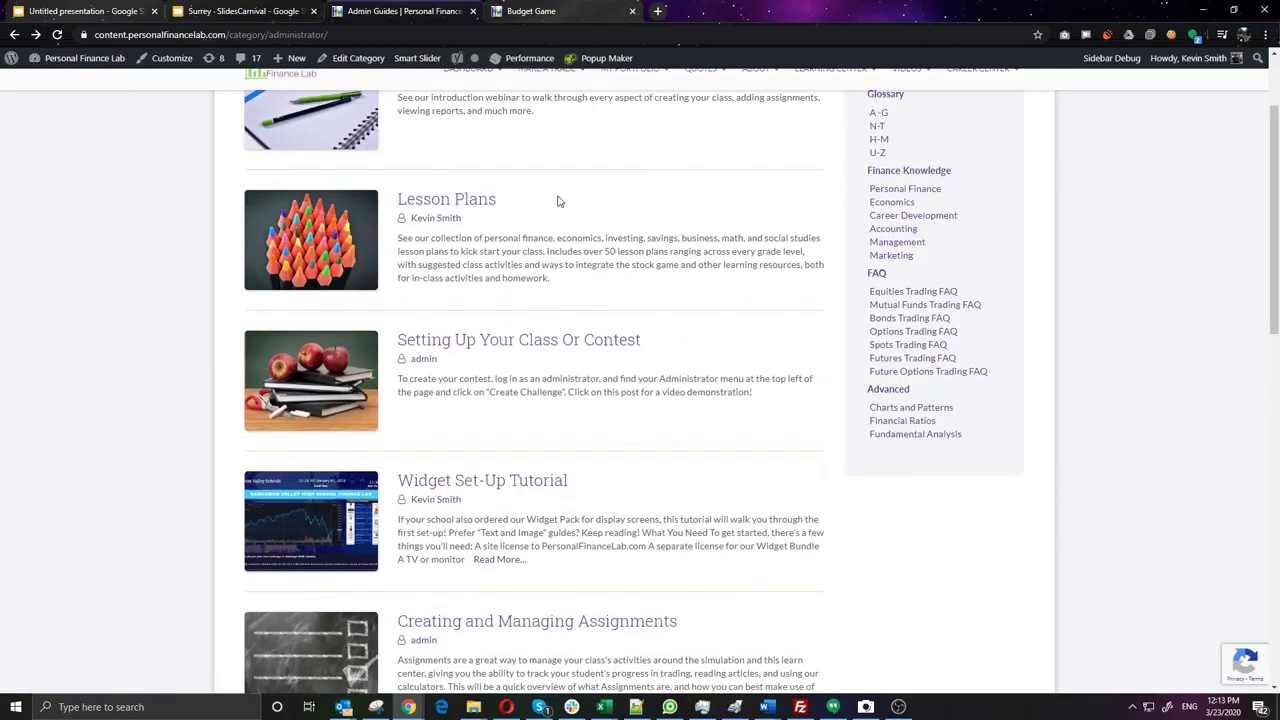
Open the Lesson Plans category and browse the available lessons from Introduction To Investing to Buying Your First Stock
left_click(481, 204)
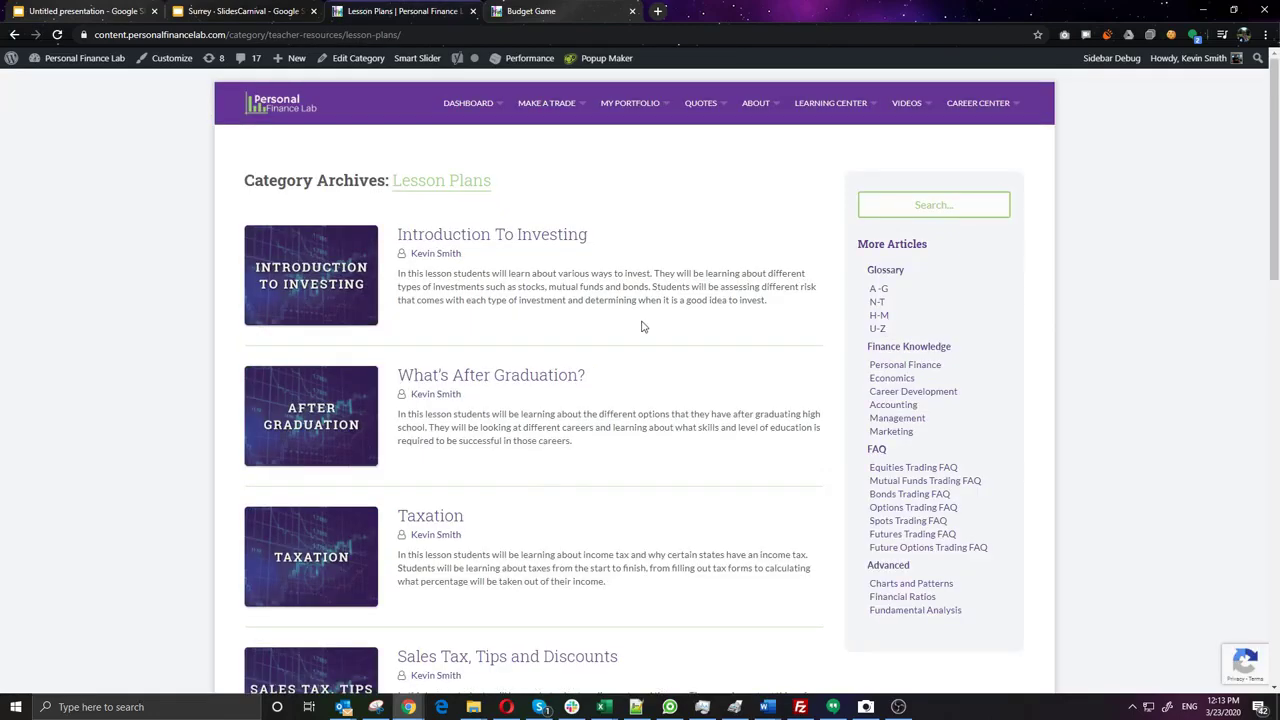
scroll(470, 248, "down", 1)
scroll(432, 442, "down", 5)
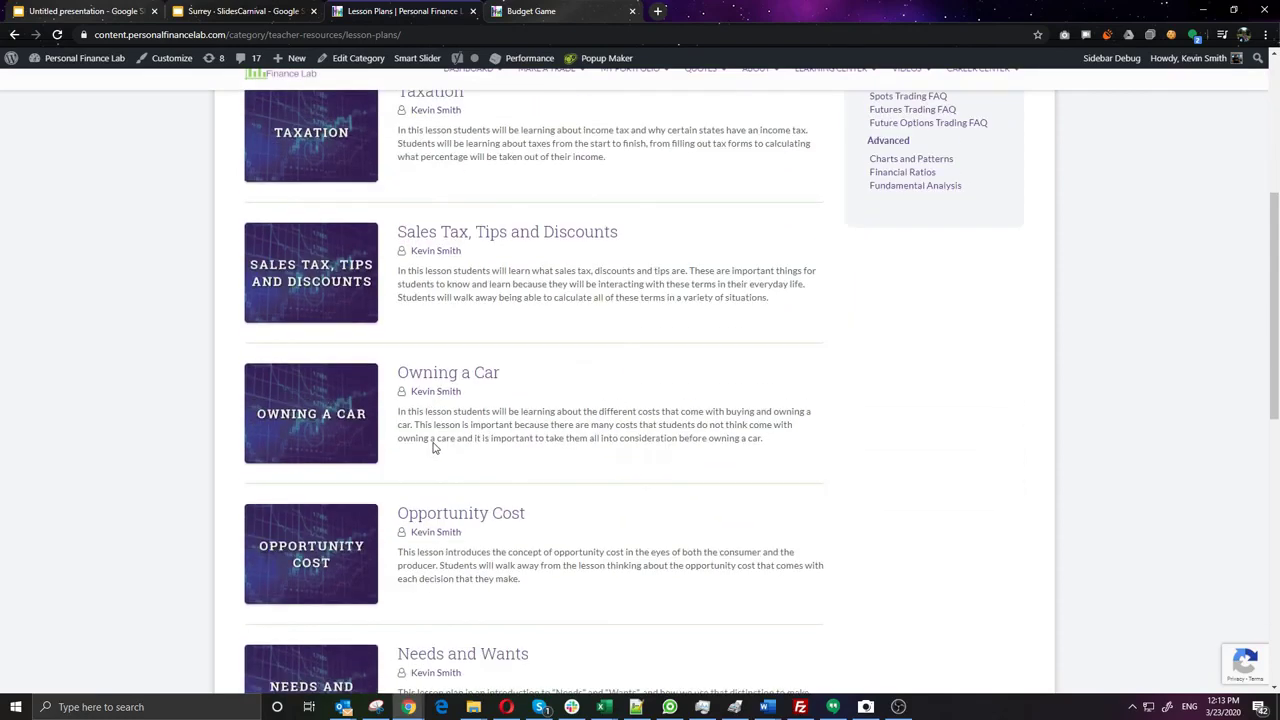
scroll(433, 425, "down", 6)
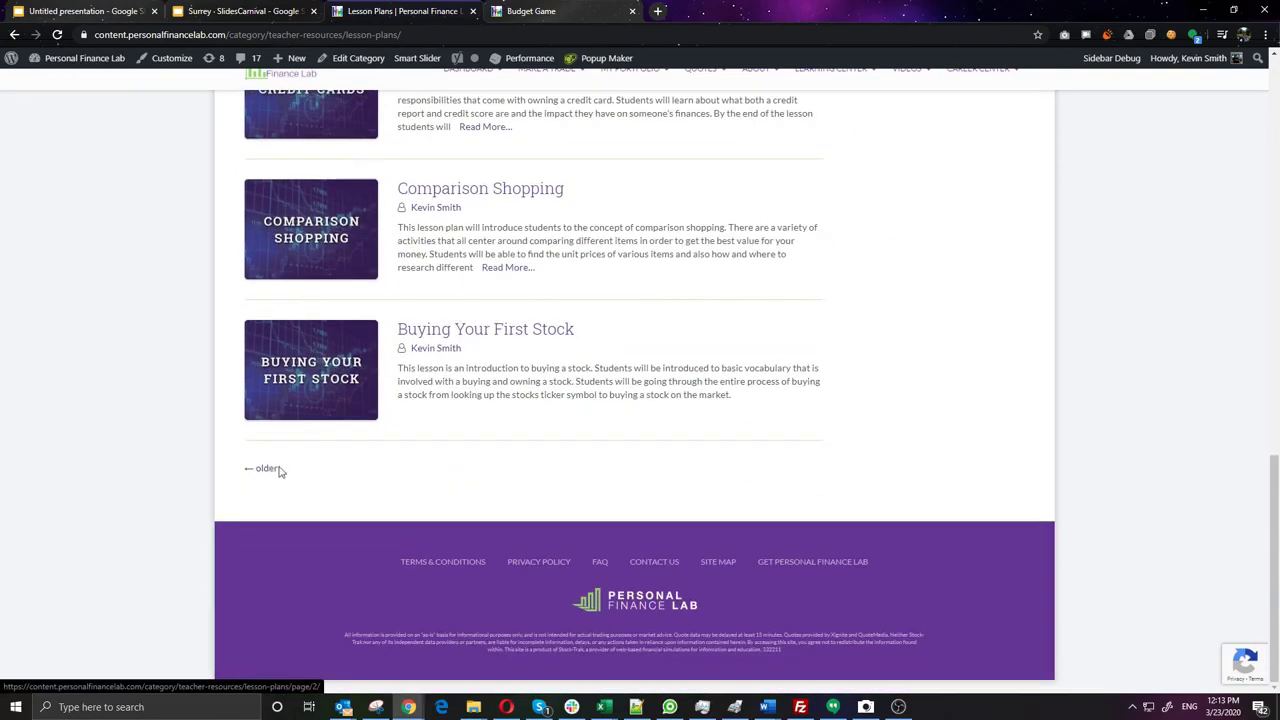
scroll(587, 466, "up", 5)
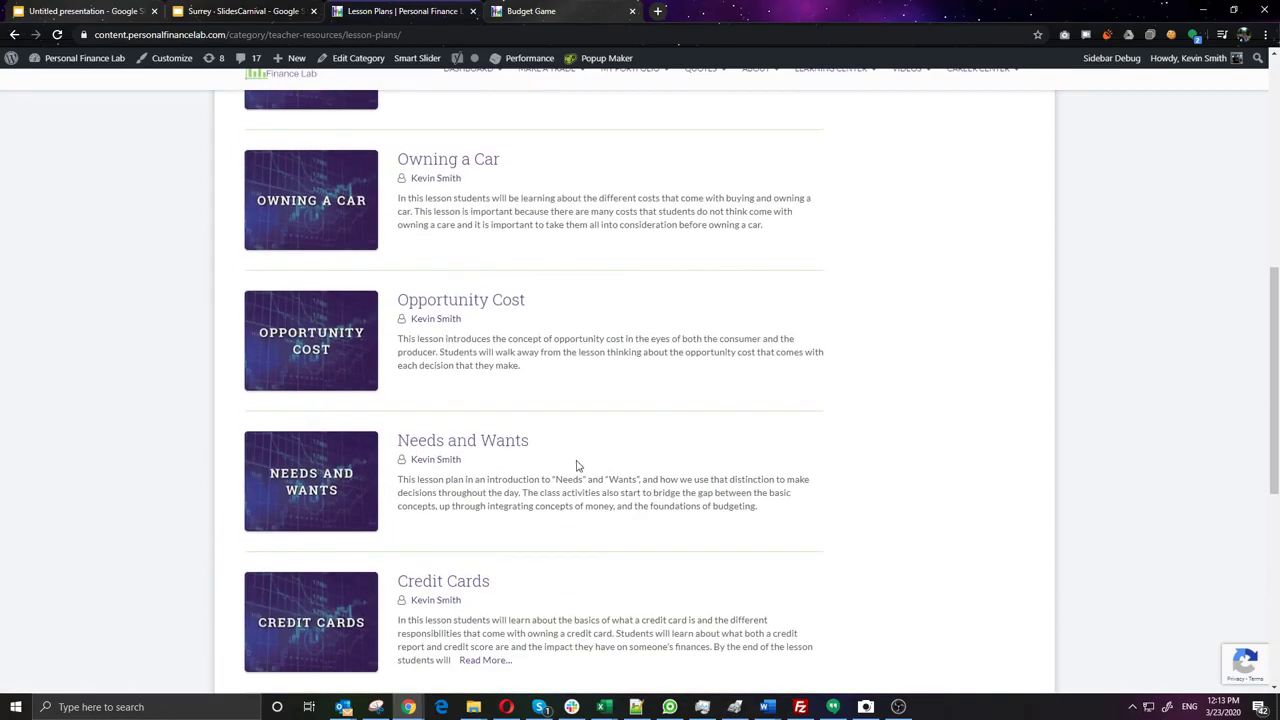
scroll(665, 429, "up", 6)
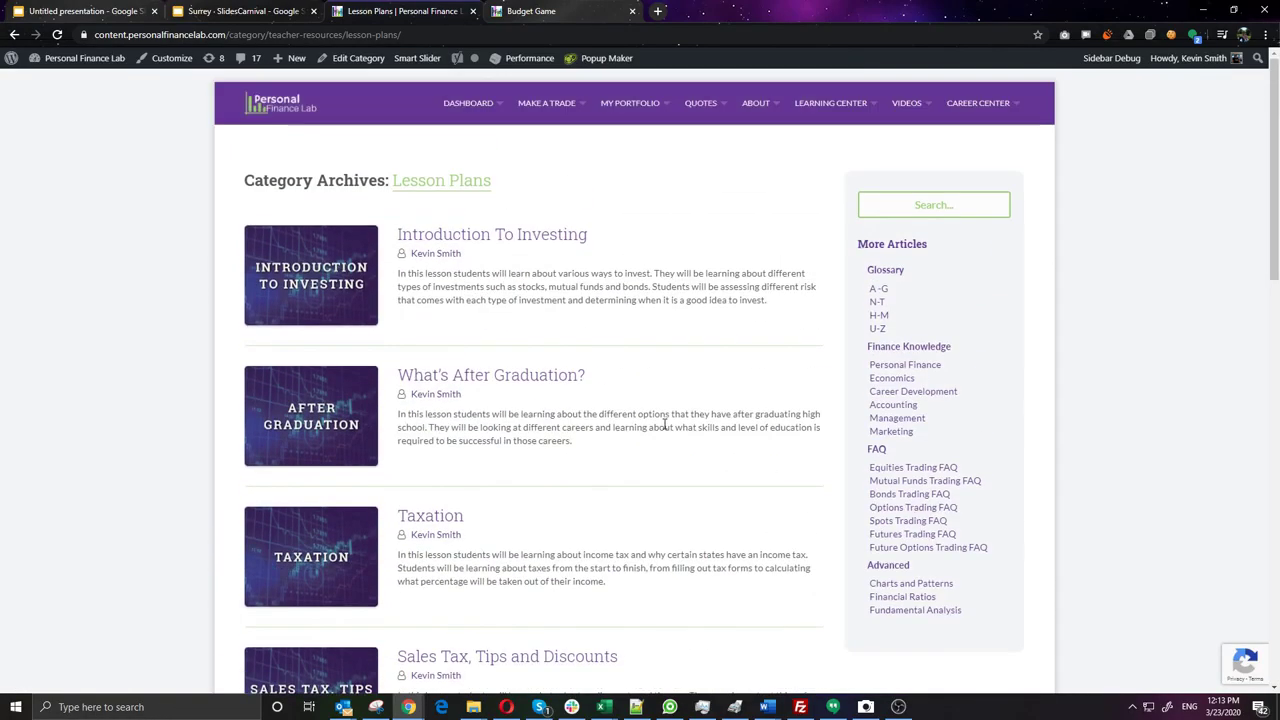
Open the Introduction To Investing lesson plan and examine its Independent Activities and Activity Summary
left_click(512, 243)
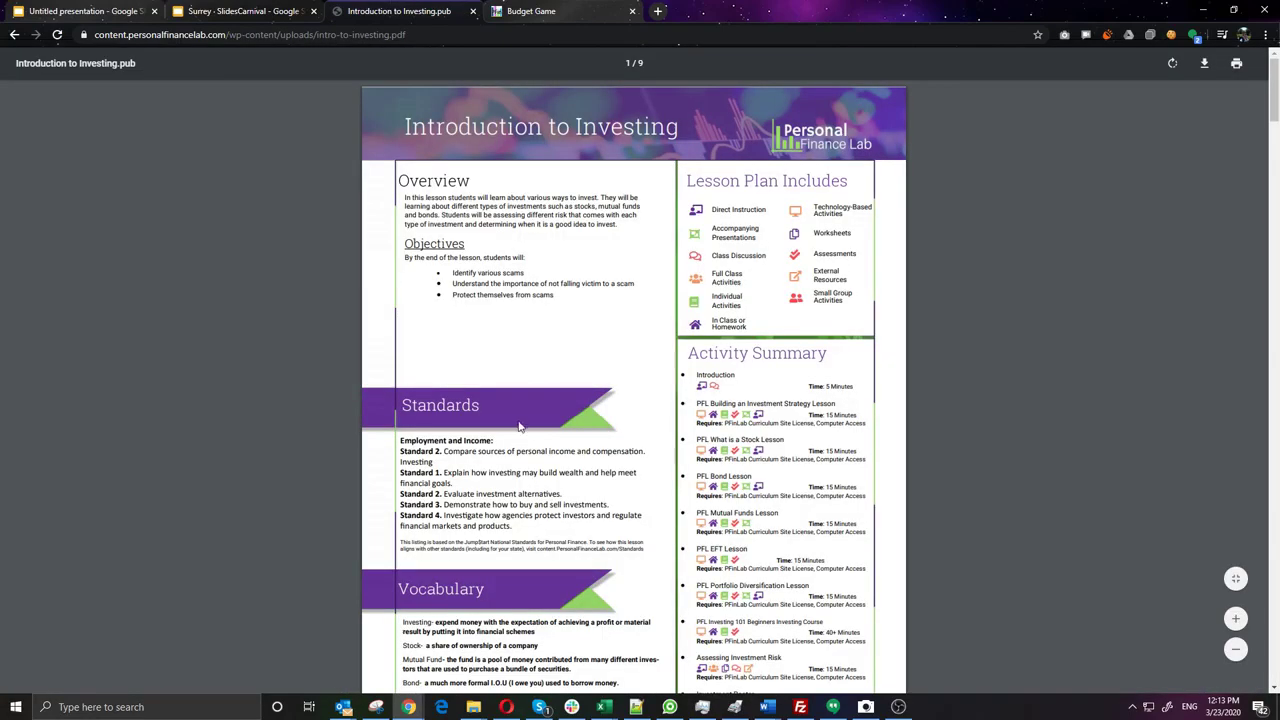
scroll(519, 427, "down", 10)
scroll(437, 422, "up", 3)
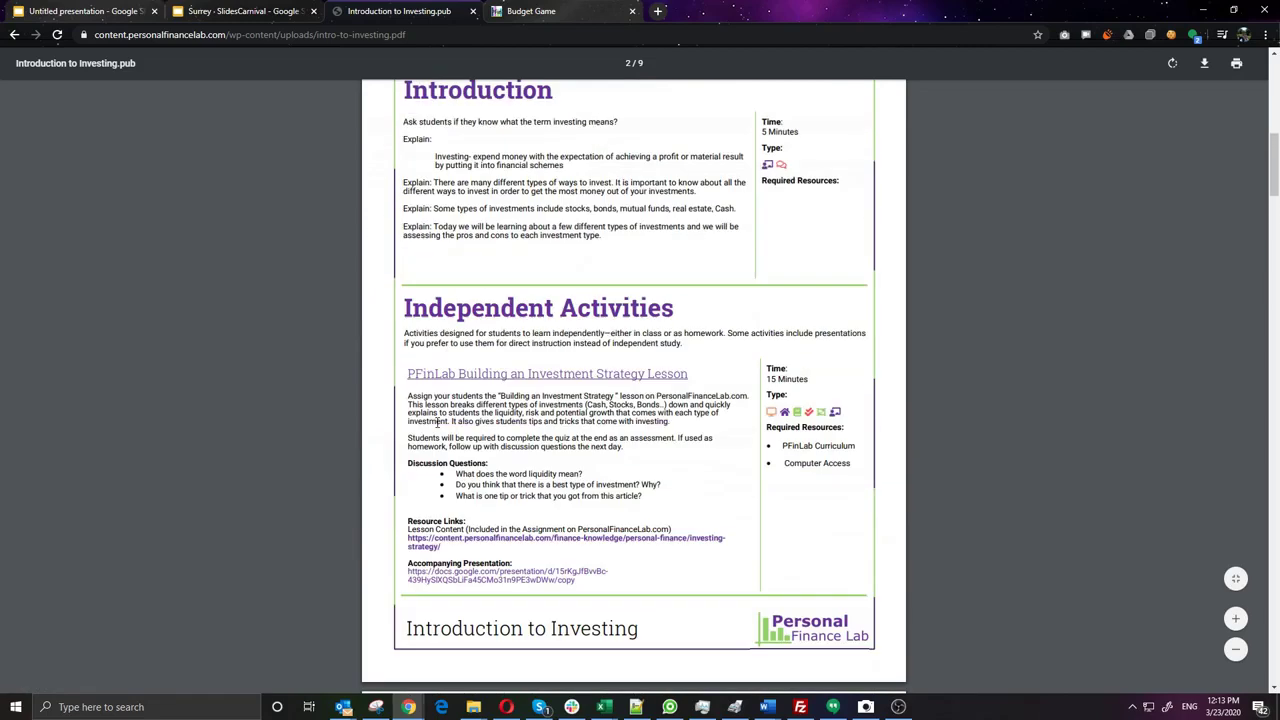
scroll(437, 422, "up", 8)
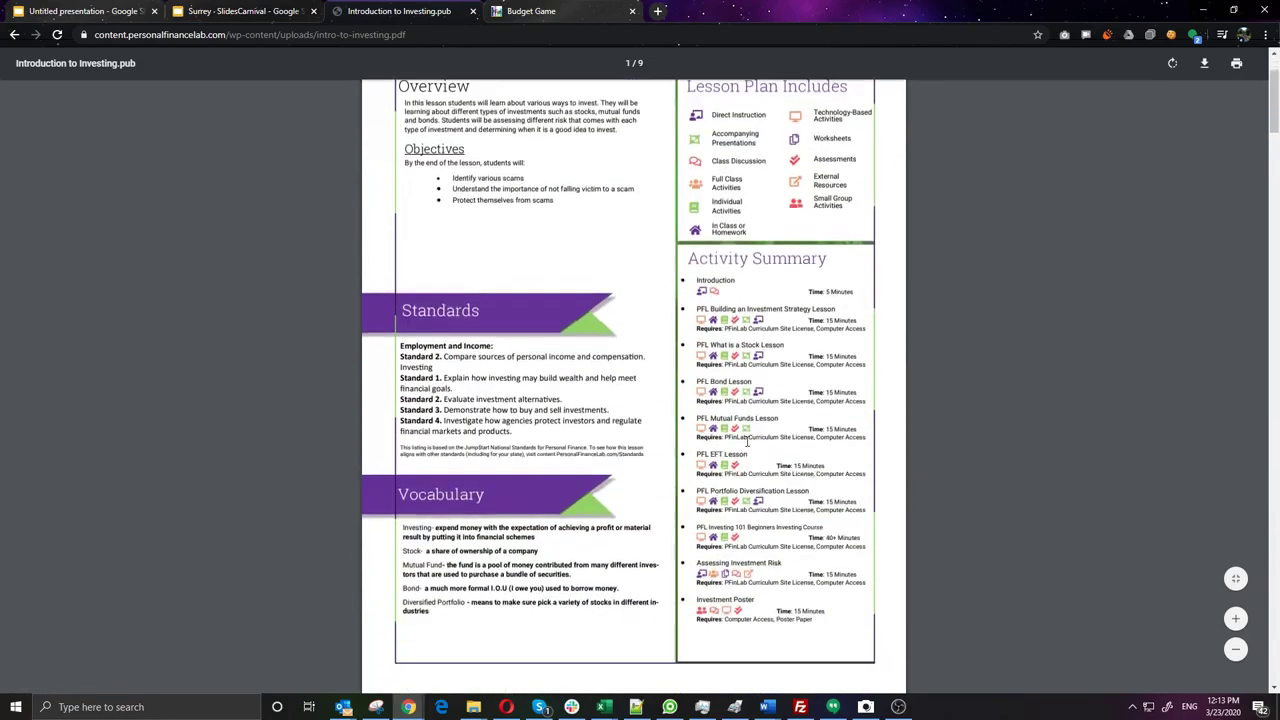
scroll(748, 441, "down", 2)
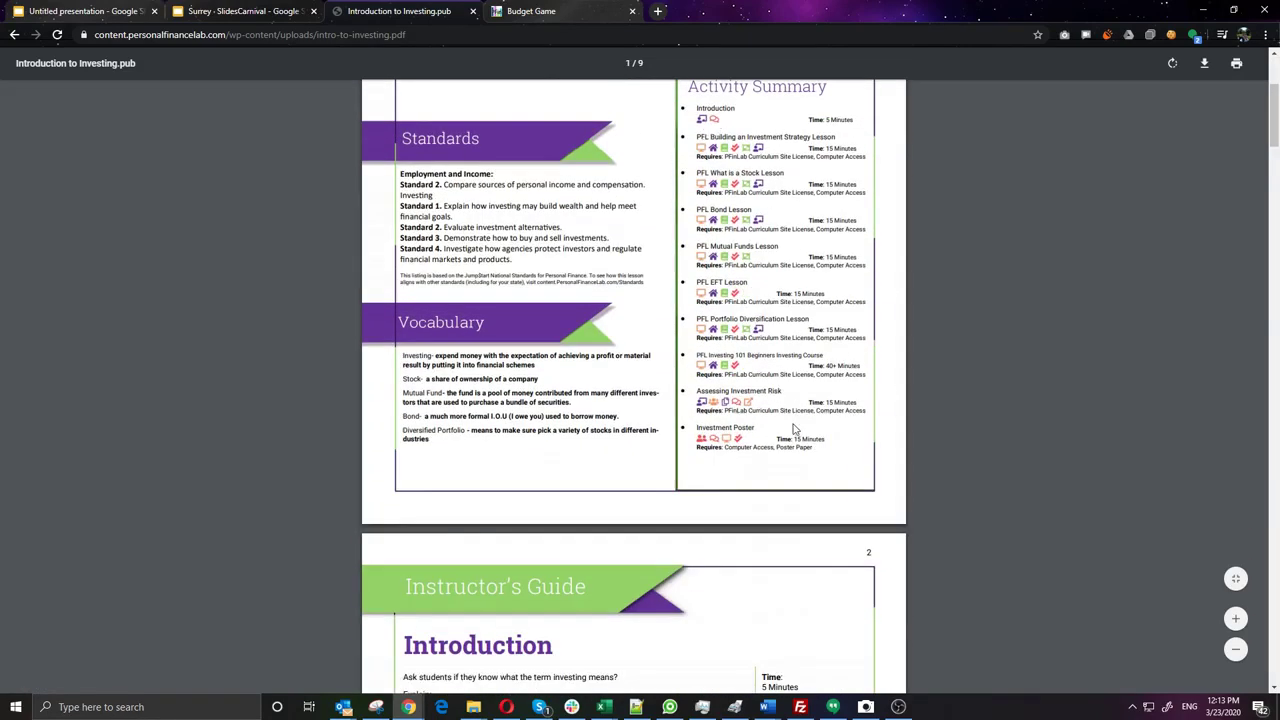
Return to the Budget Game site and open the form for creating a new assignment in the administration area
left_click(584, 11)
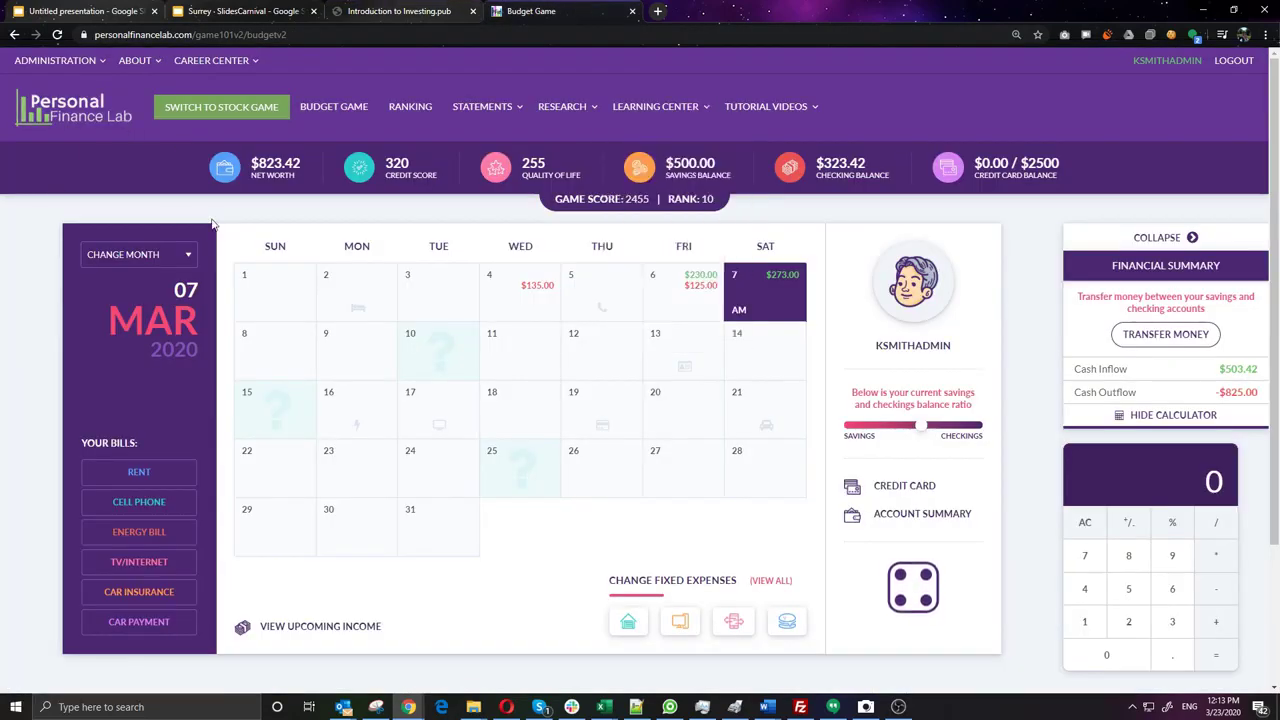
mouse_move(60, 68)
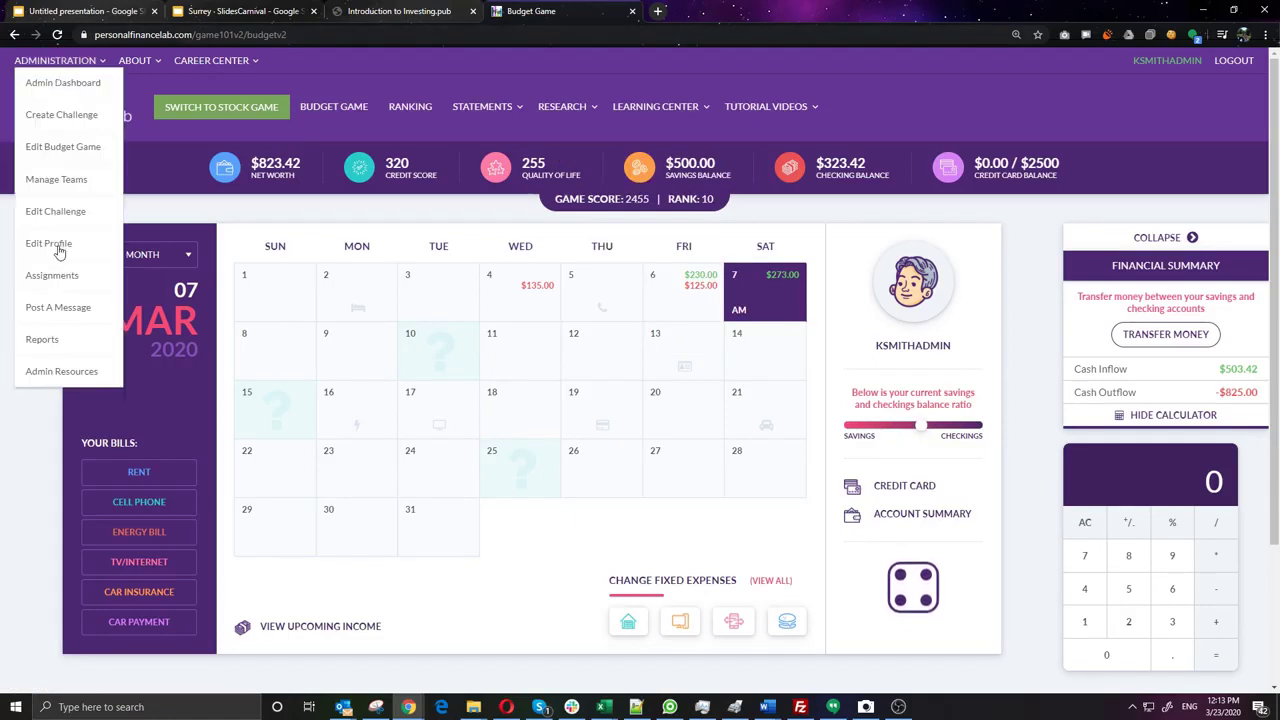
left_click(59, 284)
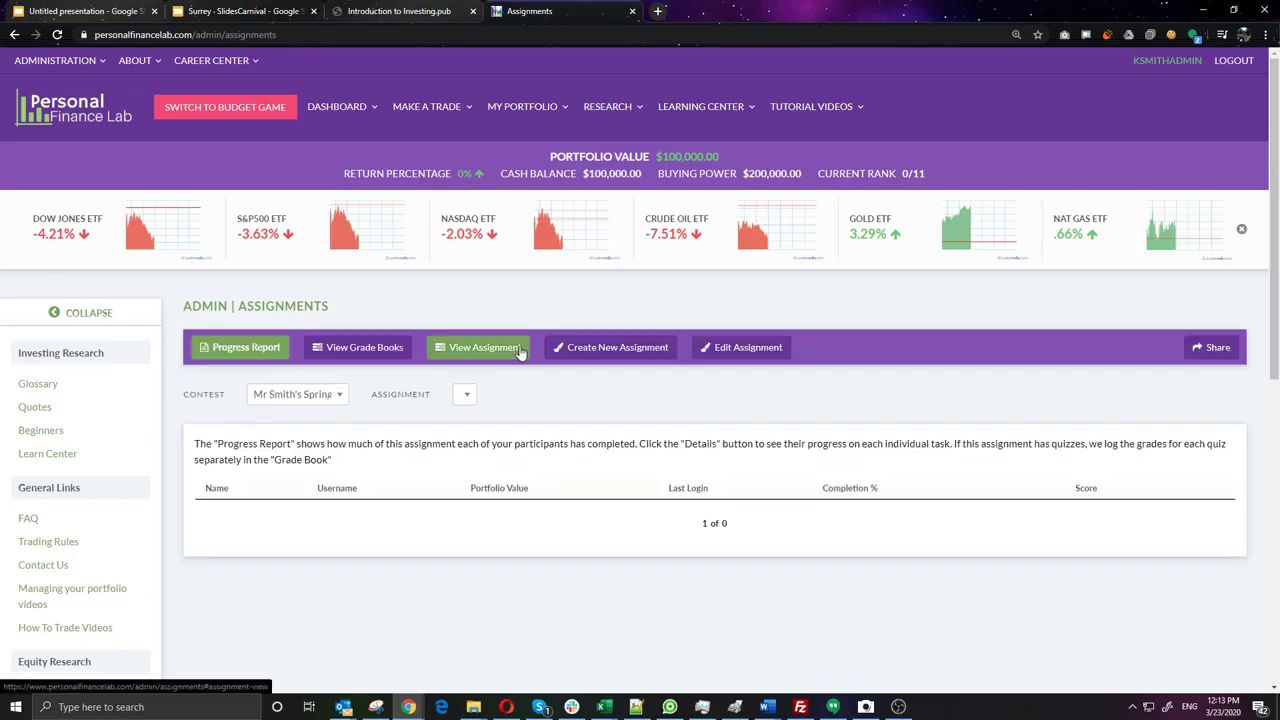
left_click(598, 350)
scroll(599, 330, "down", 2)
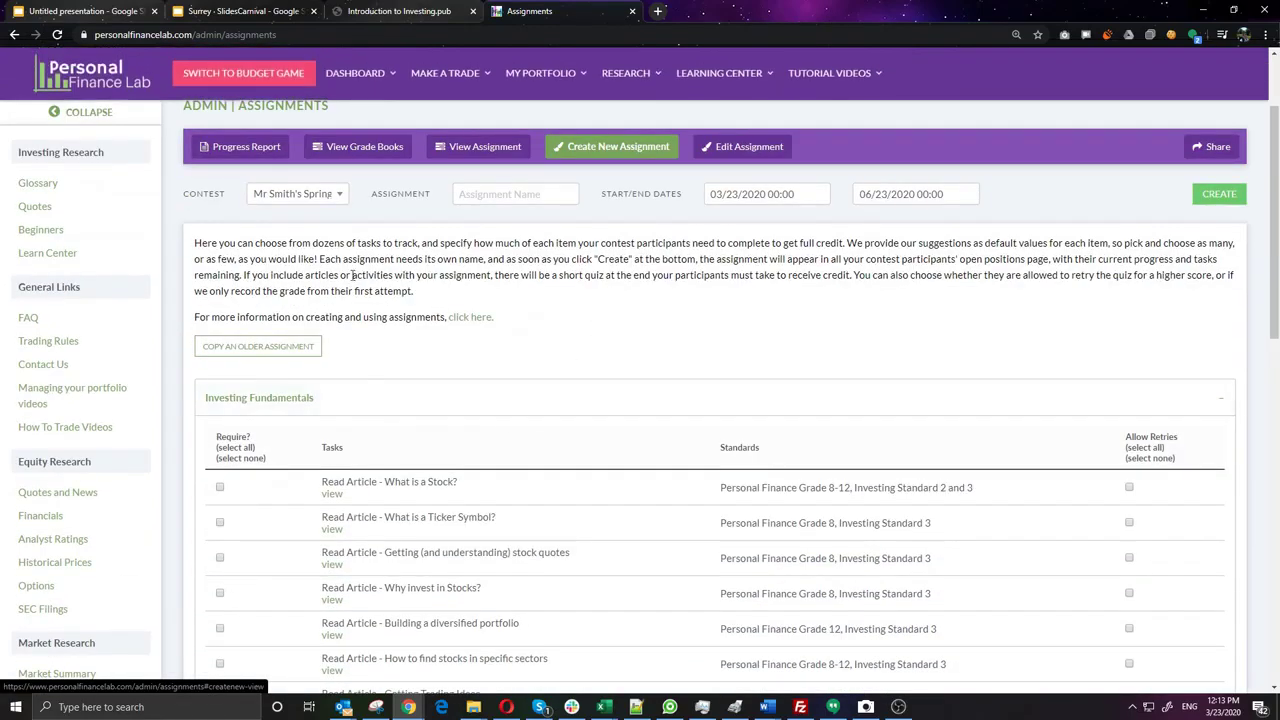
Name the new assignment "Week 1 - Investing"
left_click(537, 198)
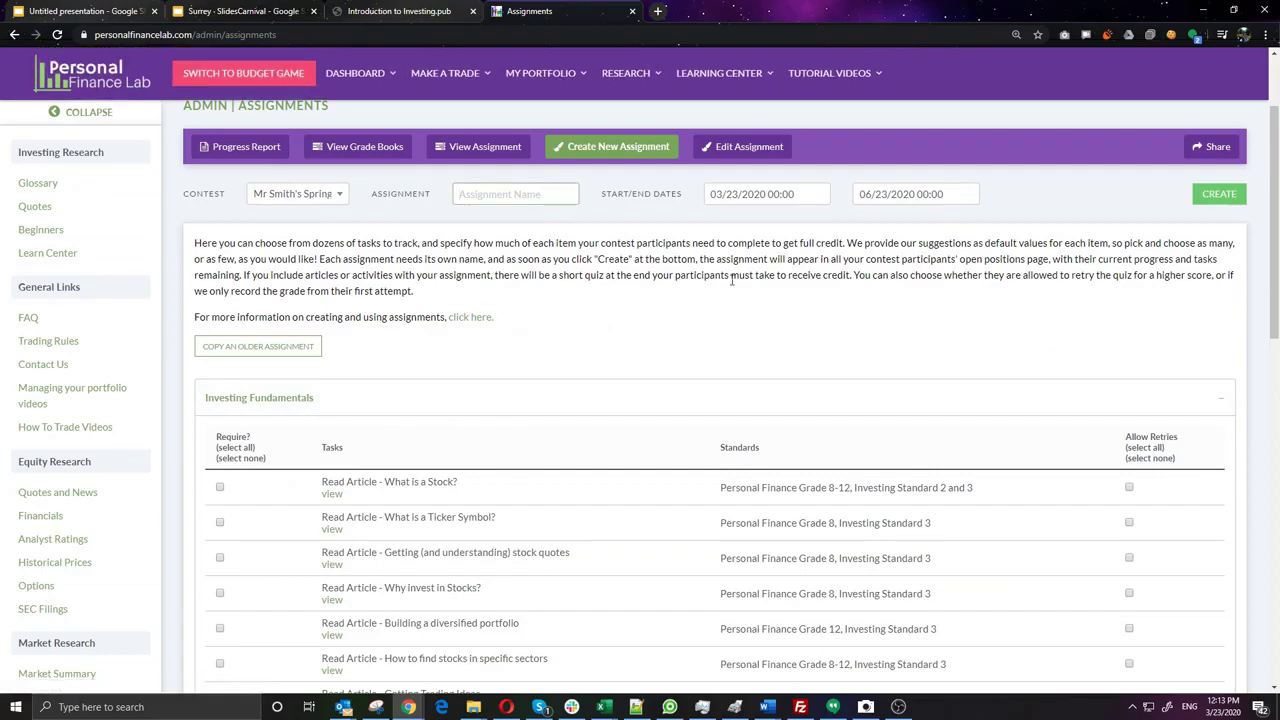
type("Week 1 - Investing")
left_click(713, 218)
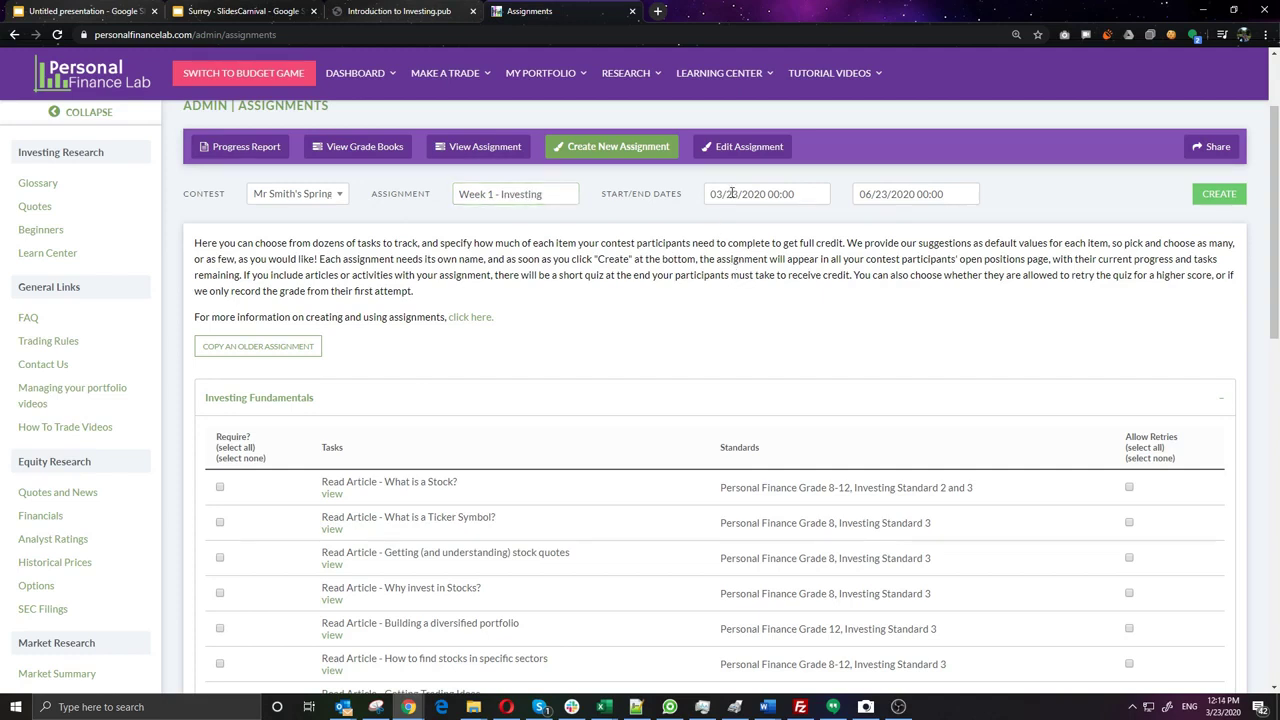
Set the Week 1 assignment's end date to 03/30/2020 23:55
left_click(879, 195)
left_click(866, 217)
left_click(866, 217)
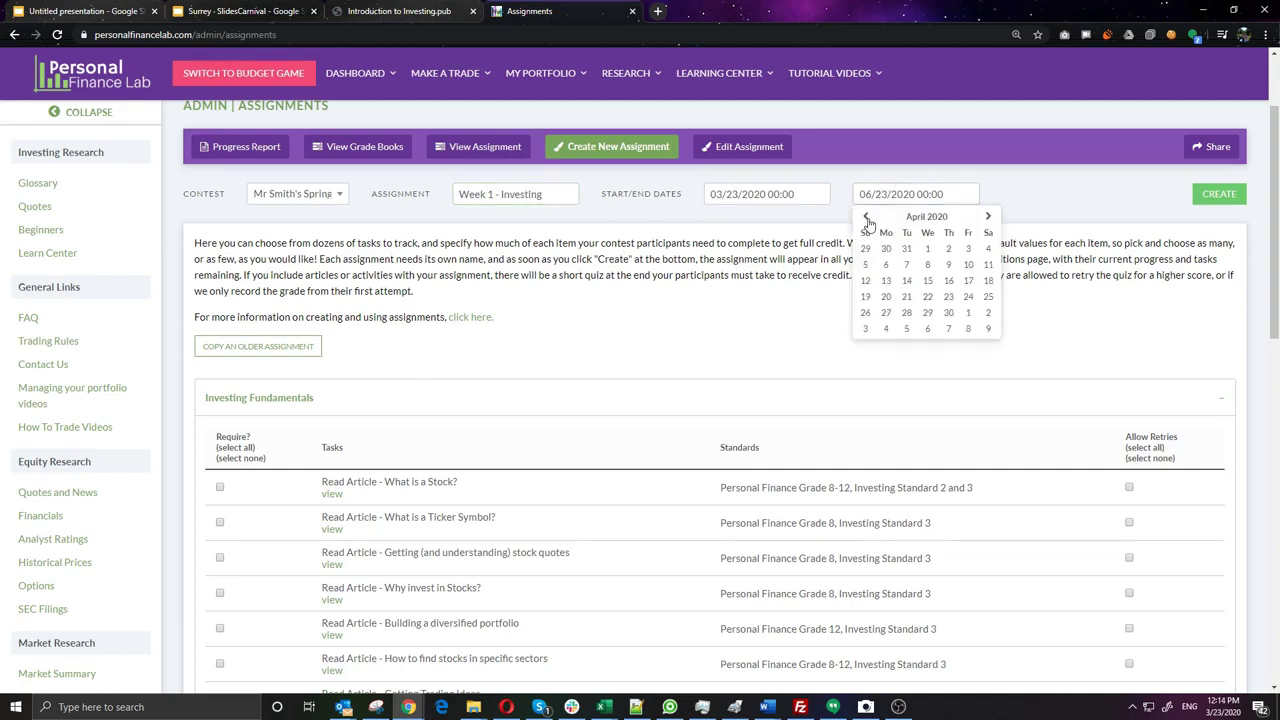
left_click(866, 217)
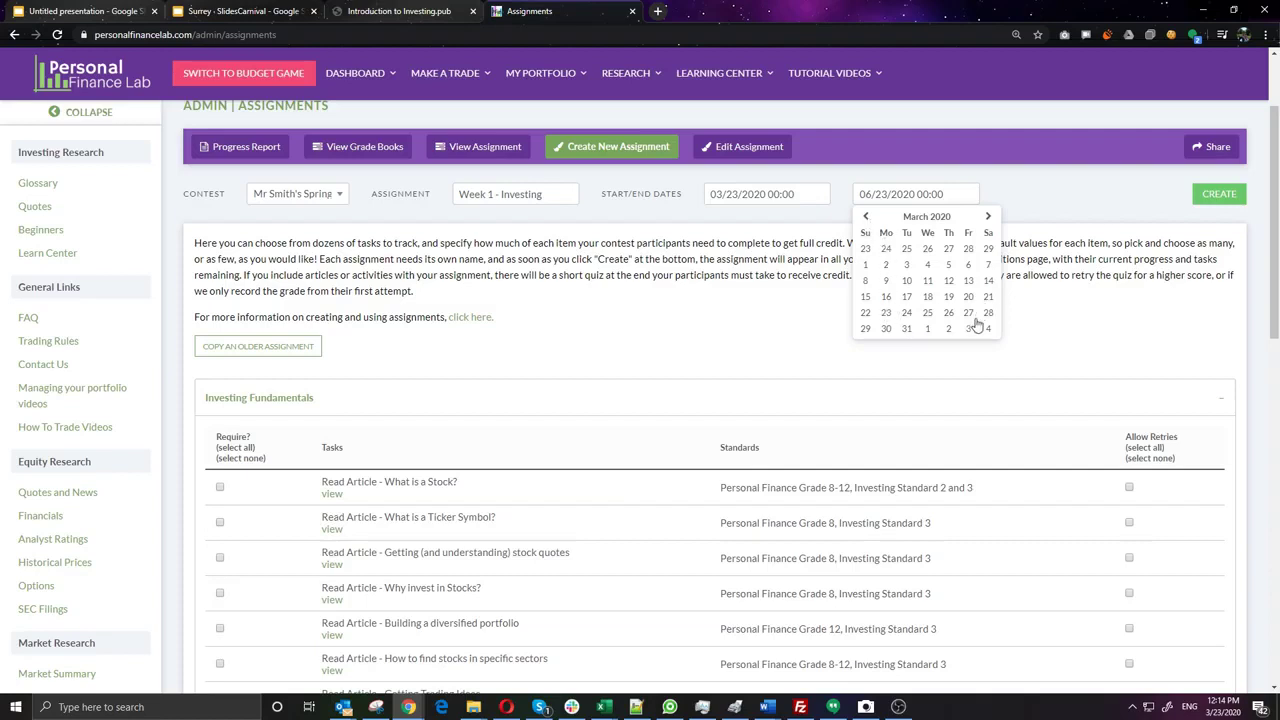
left_click(886, 329)
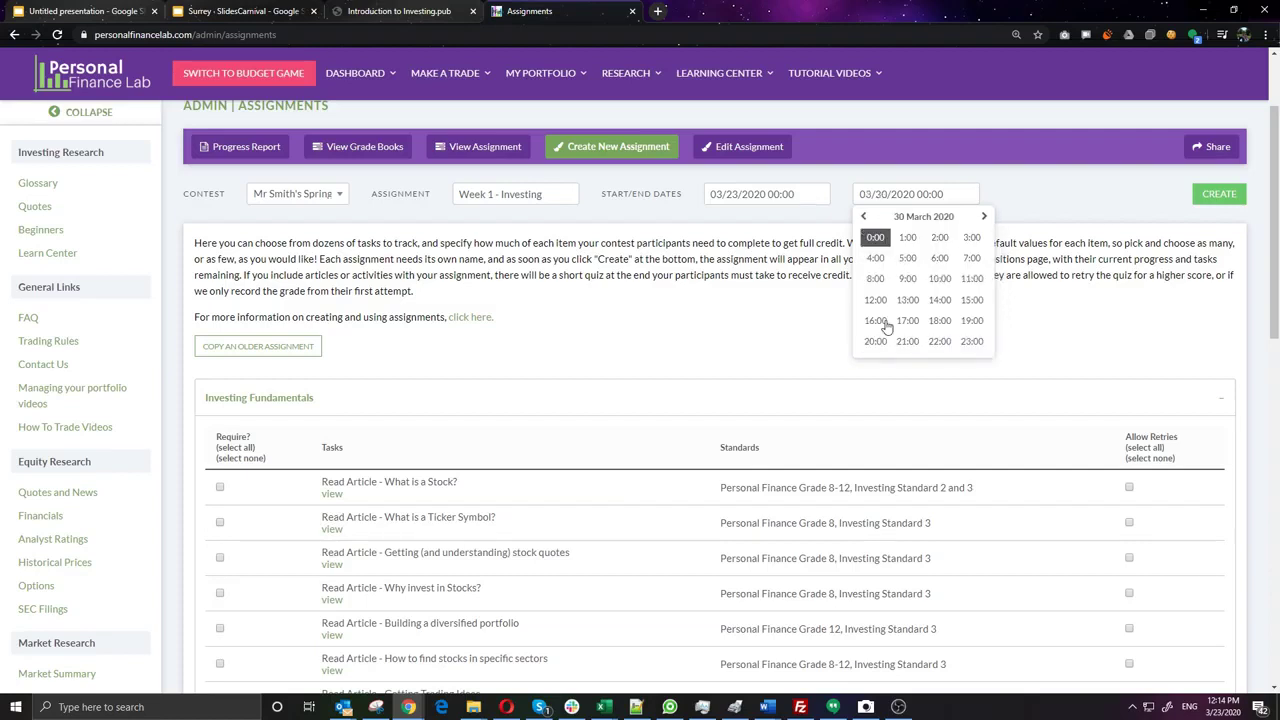
left_click(961, 343)
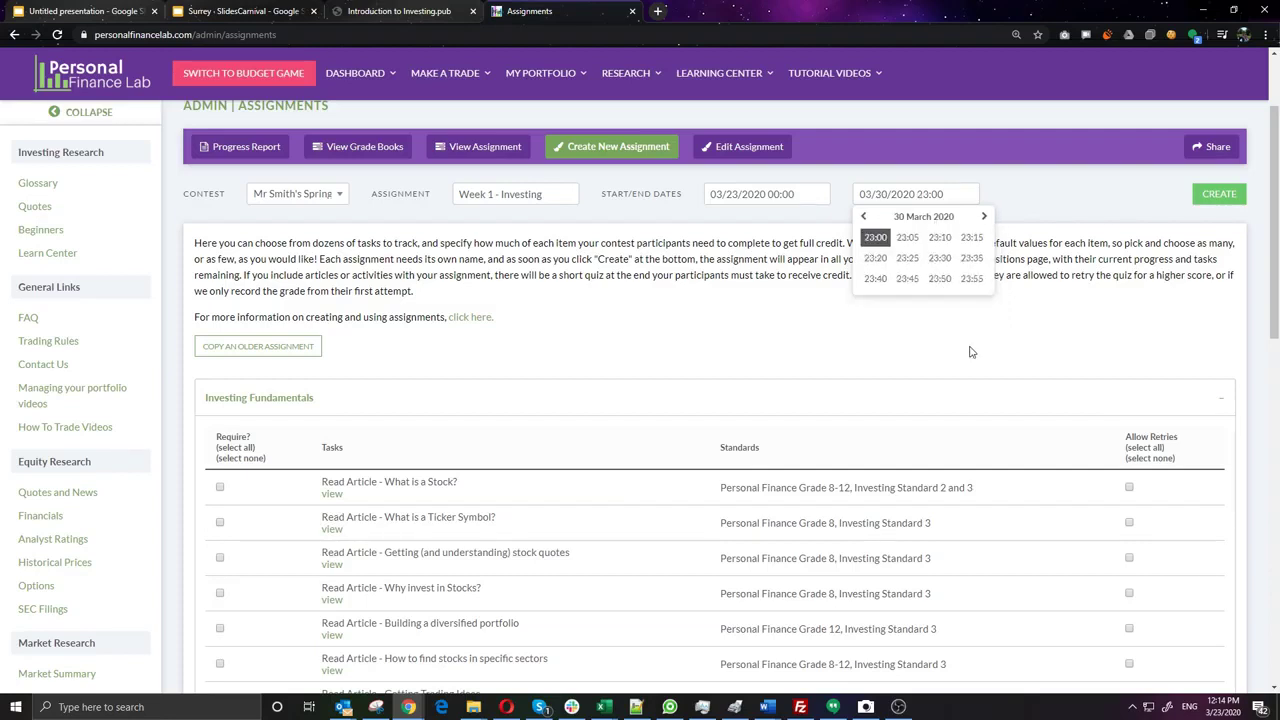
left_click(963, 282)
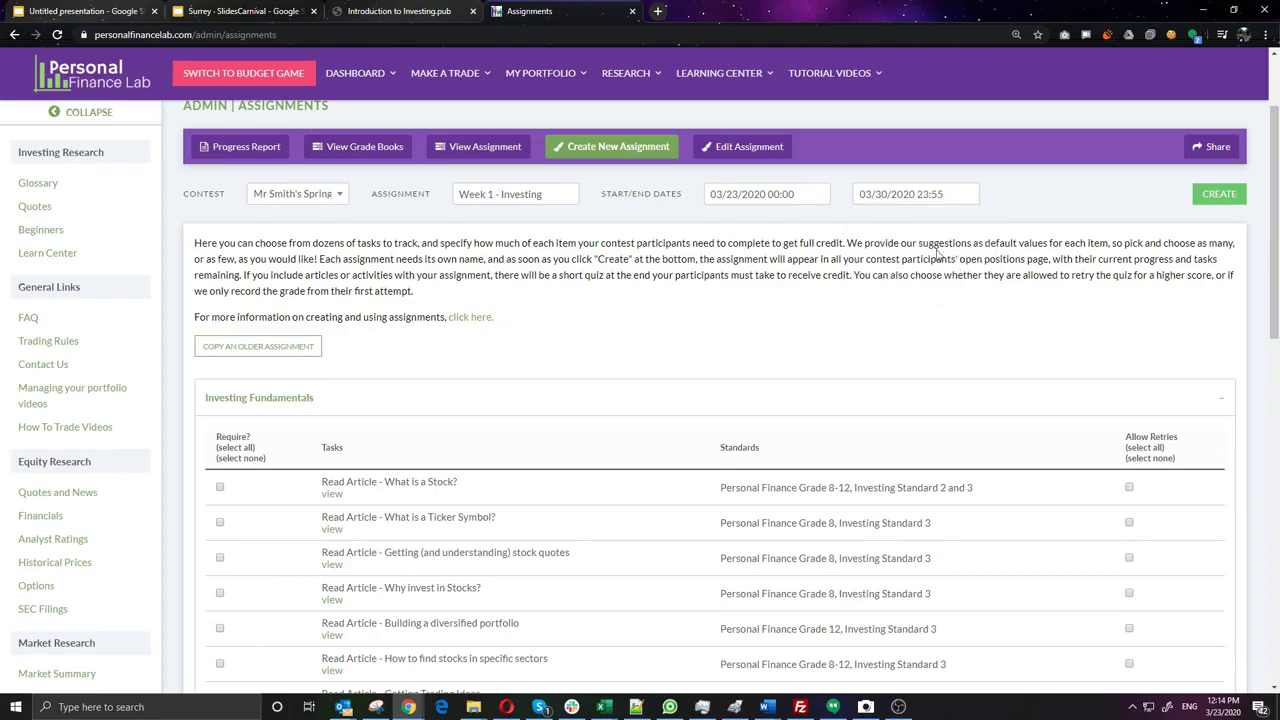
Look through the Investing Fundamentals tasks and expand the Intermediate Investing Tips category to review its tasks
scroll(437, 274, "down", 2)
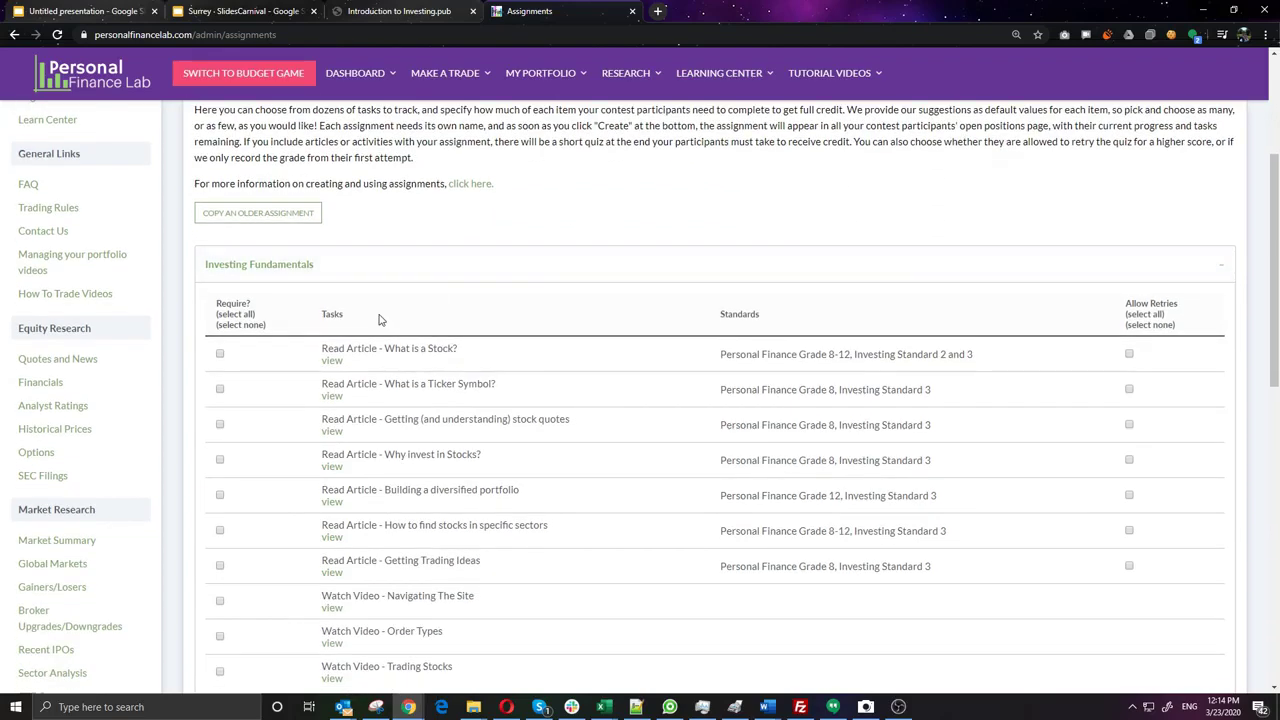
scroll(543, 277, "down", 3)
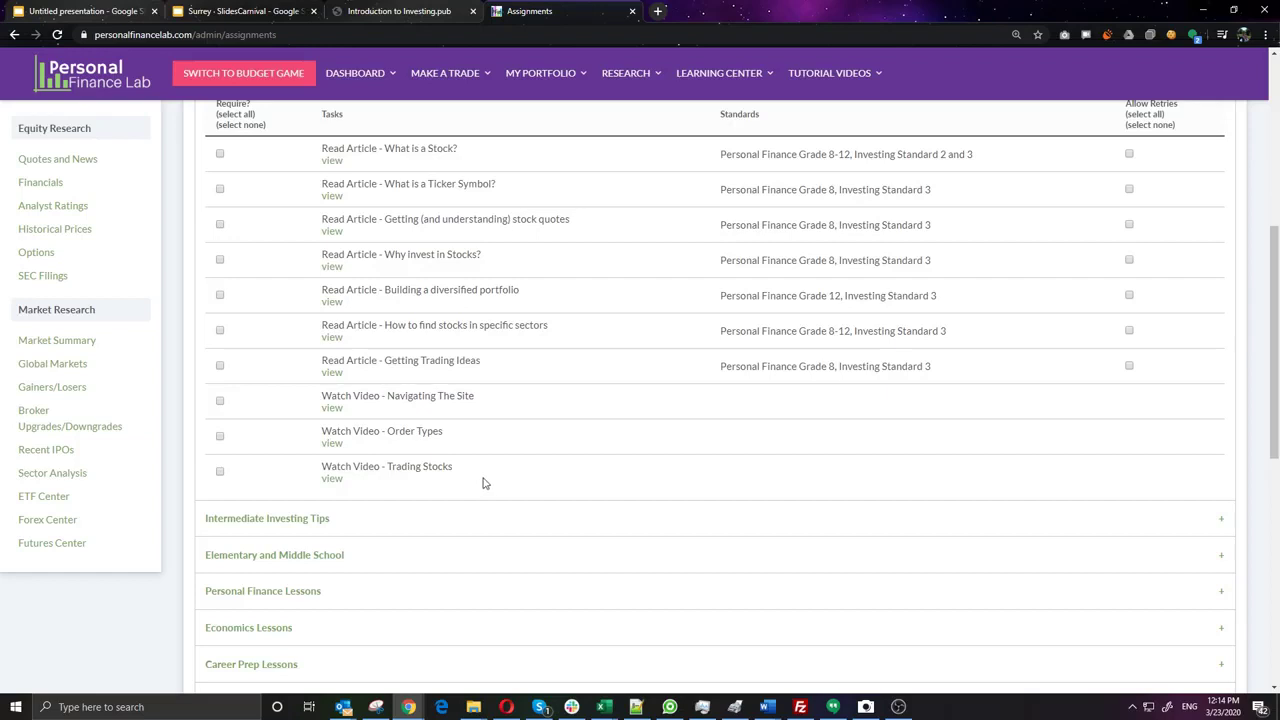
scroll(479, 472, "down", 2)
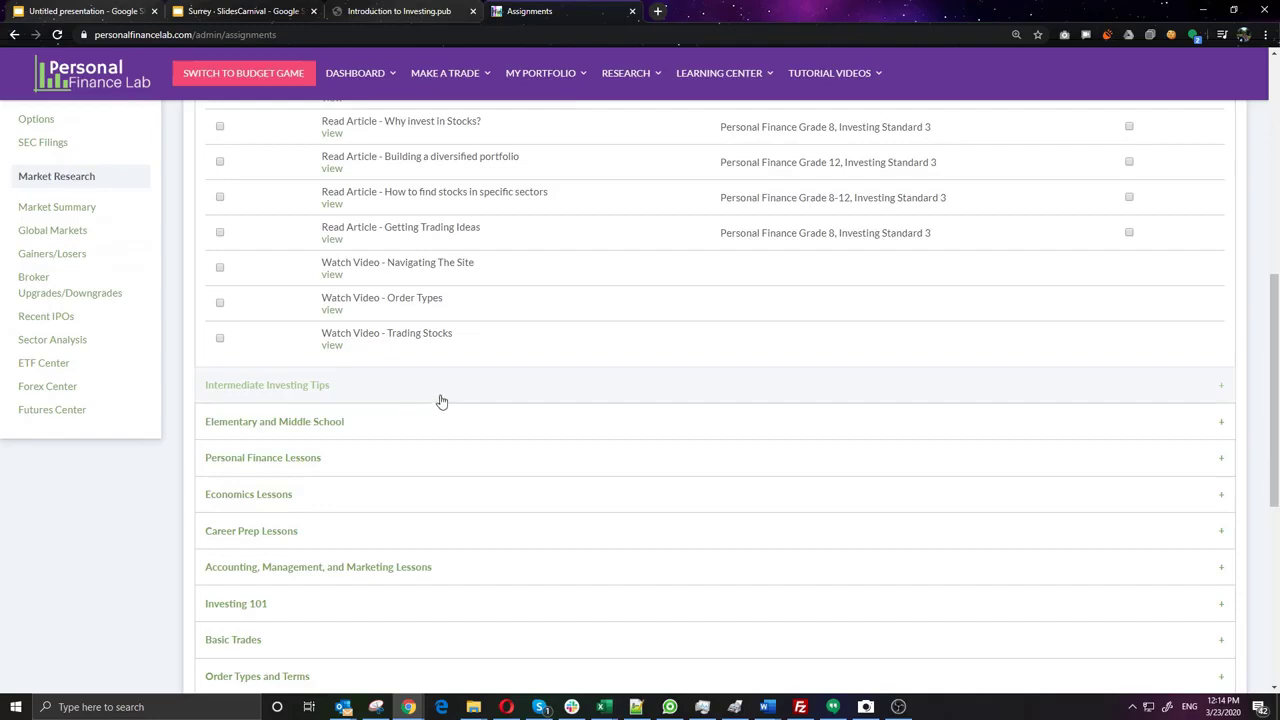
scroll(414, 500, "up", 3)
scroll(697, 463, "down", 2)
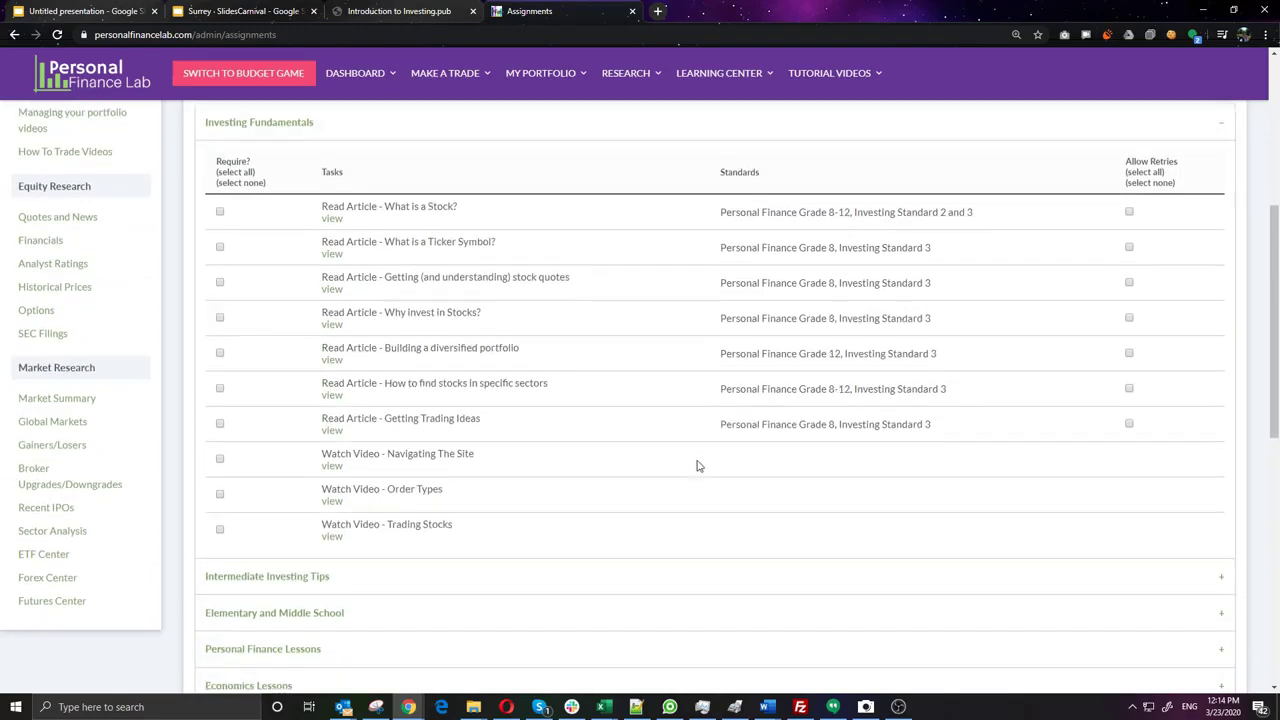
left_click(434, 451)
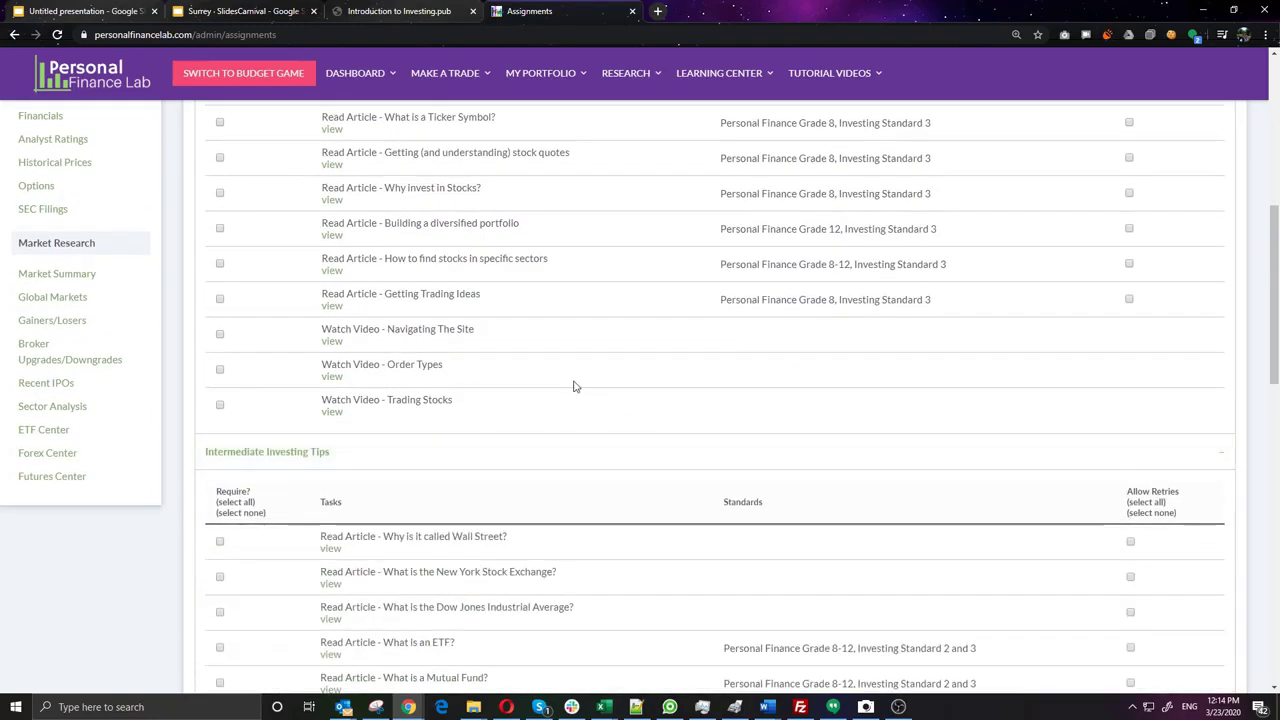
scroll(573, 386, "down", 2)
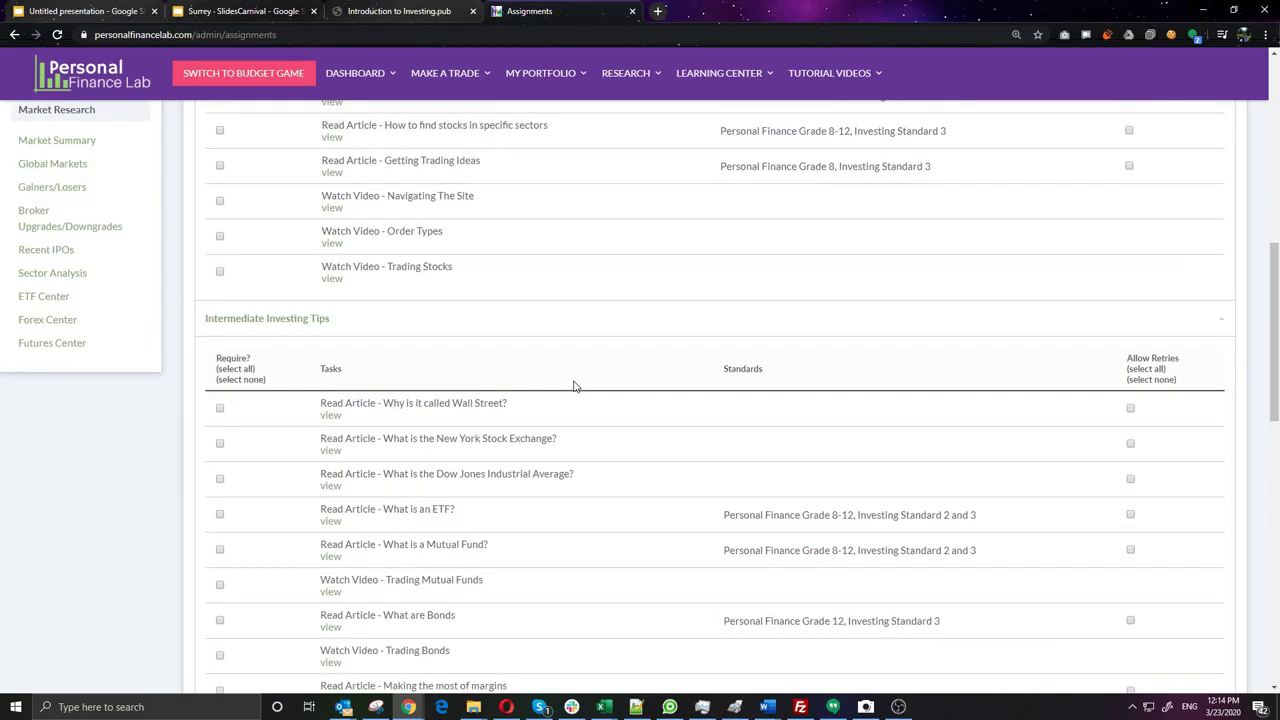
scroll(232, 340, "down", 2)
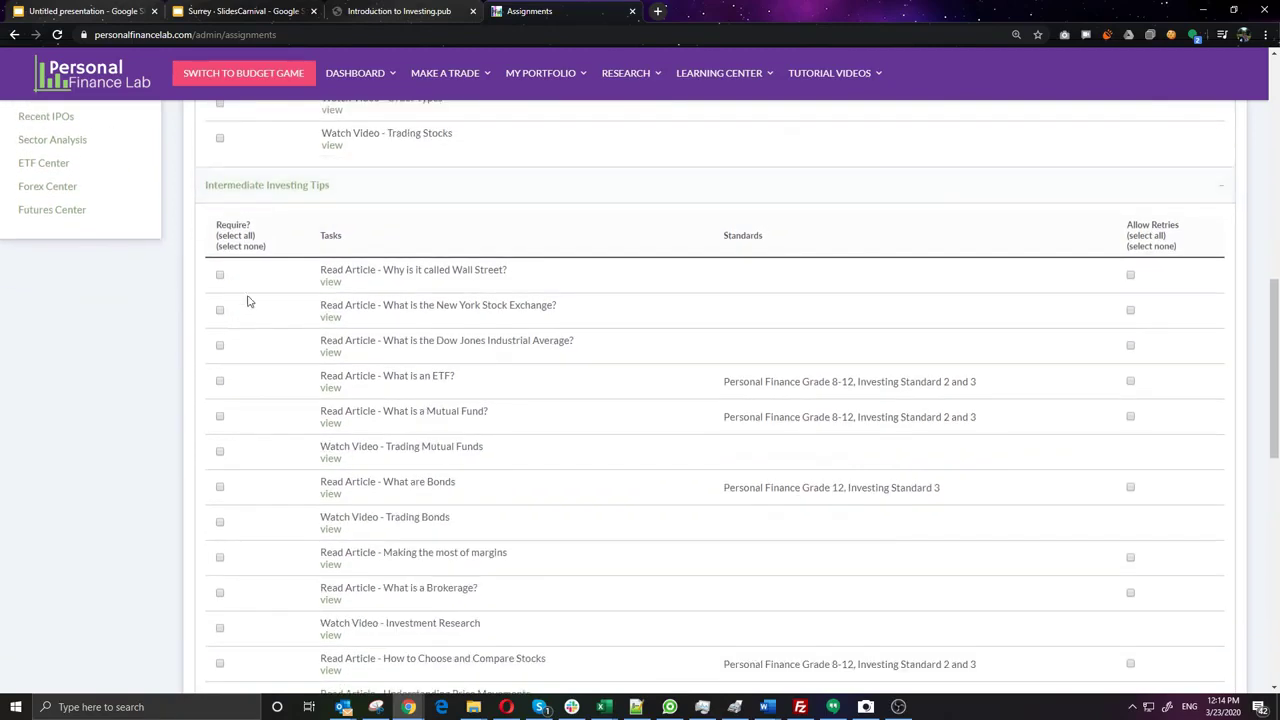
Require all Investing Fundamentals tasks plus the "Why is it called Wall Street?" and "What is the New York Stock Exchange?" articles
scroll(253, 395, "up", 6)
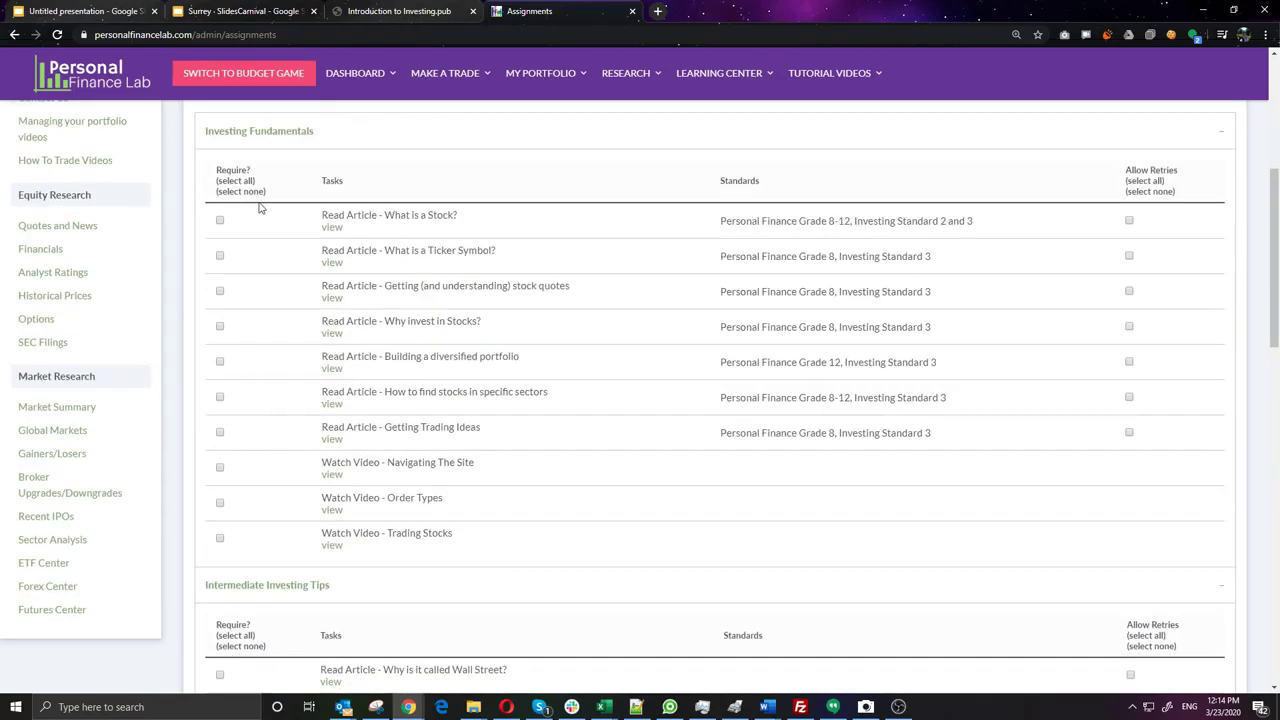
left_click(235, 181)
scroll(346, 466, "down", 6)
left_click(220, 275)
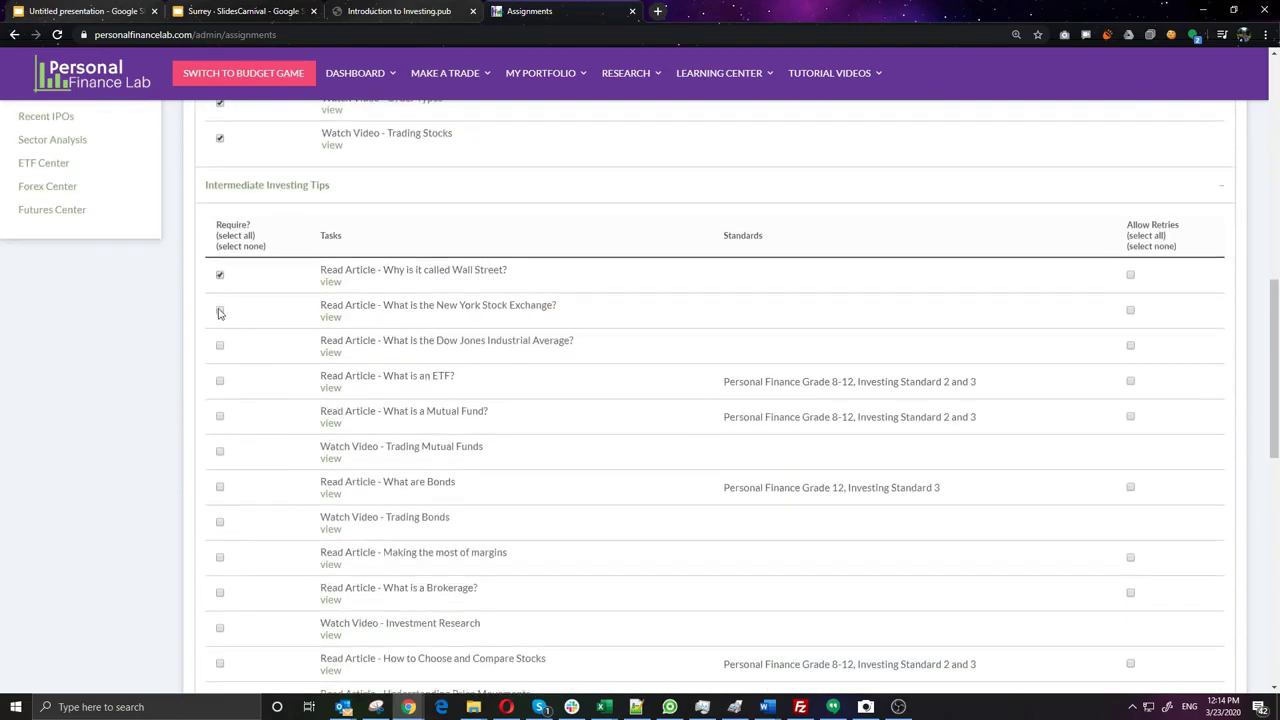
left_click(220, 310)
Review the required tasks and their Allow Retries options, and create the Week 1 - Investing assignment
scroll(352, 429, "up", 6)
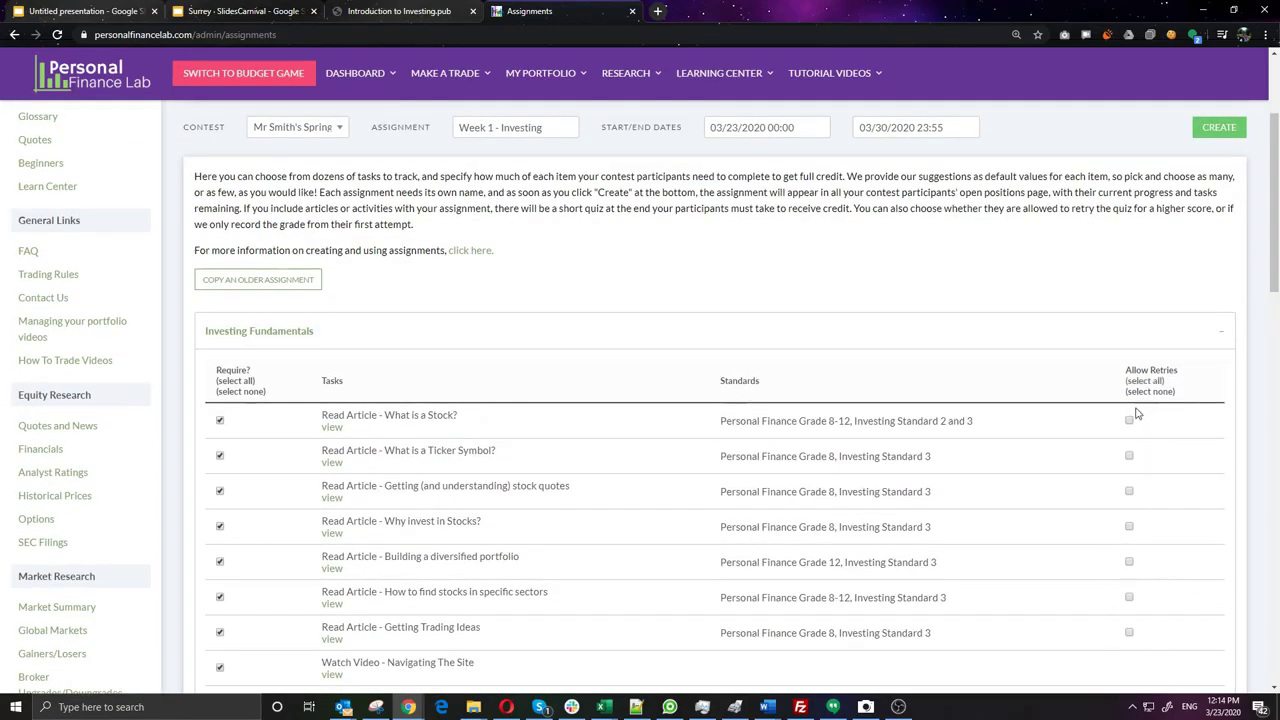
scroll(1117, 439, "down", 2)
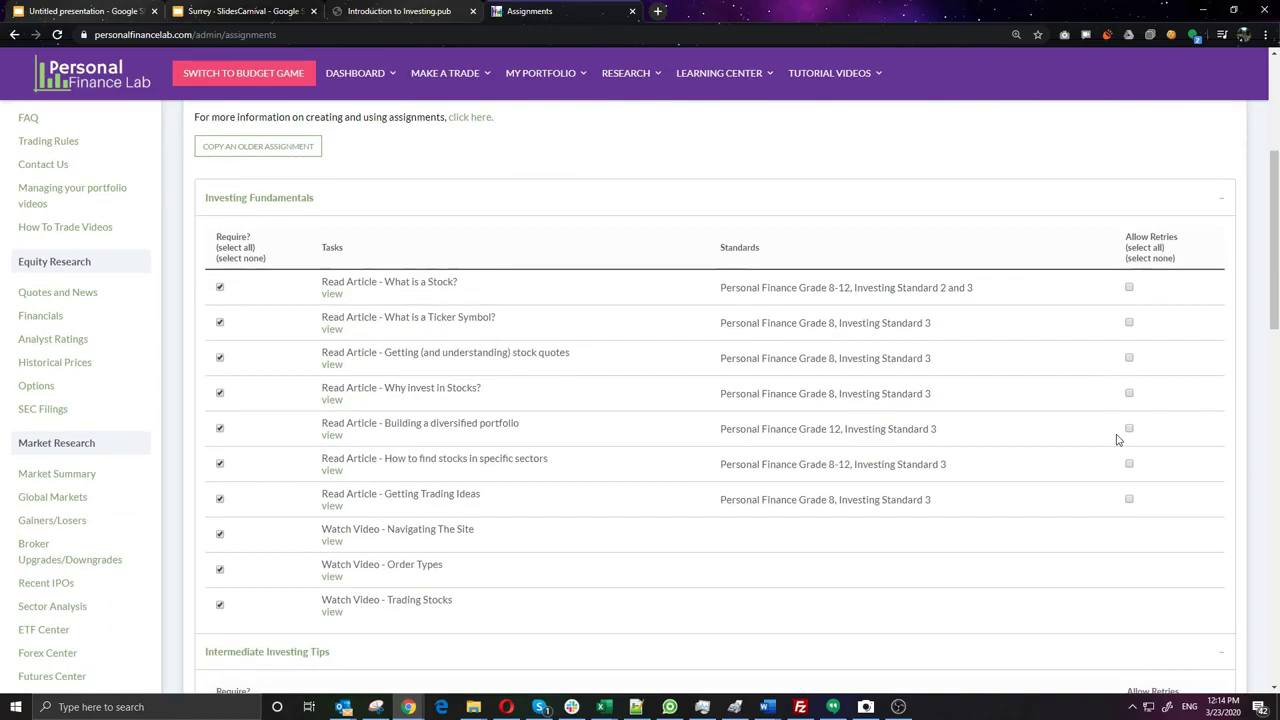
scroll(1117, 432, "down", 3)
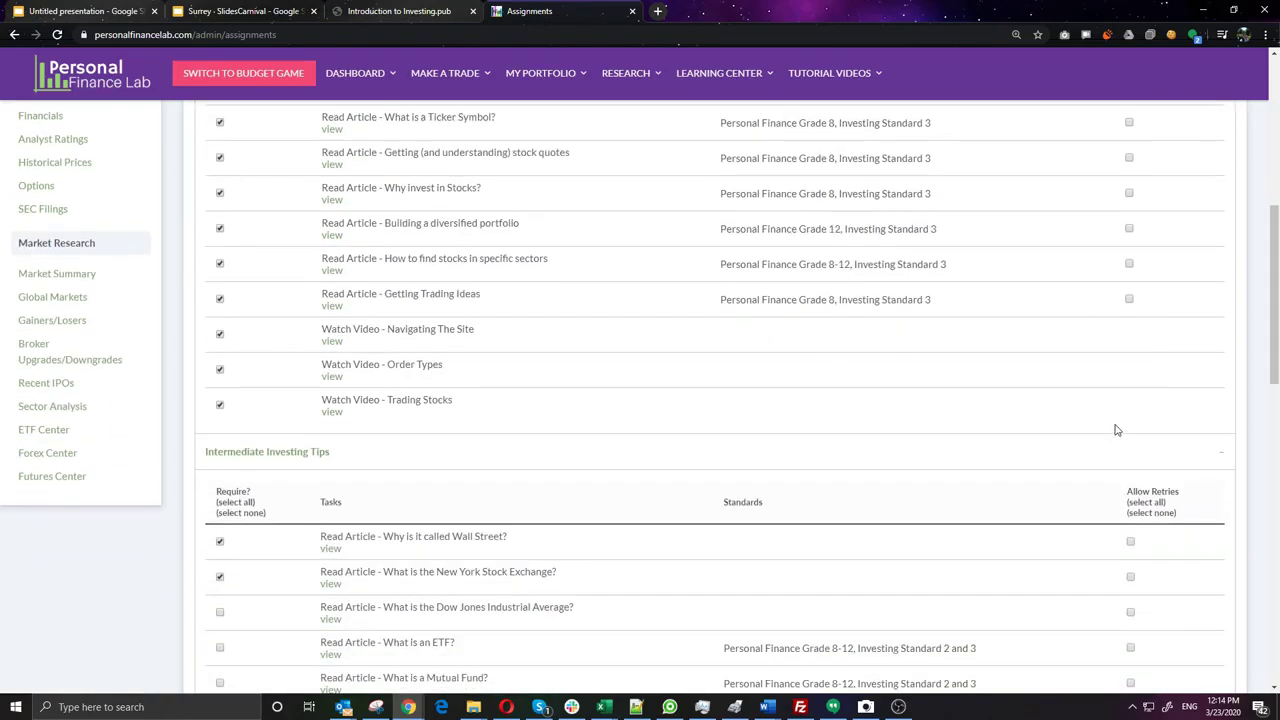
scroll(556, 503, "up", 5)
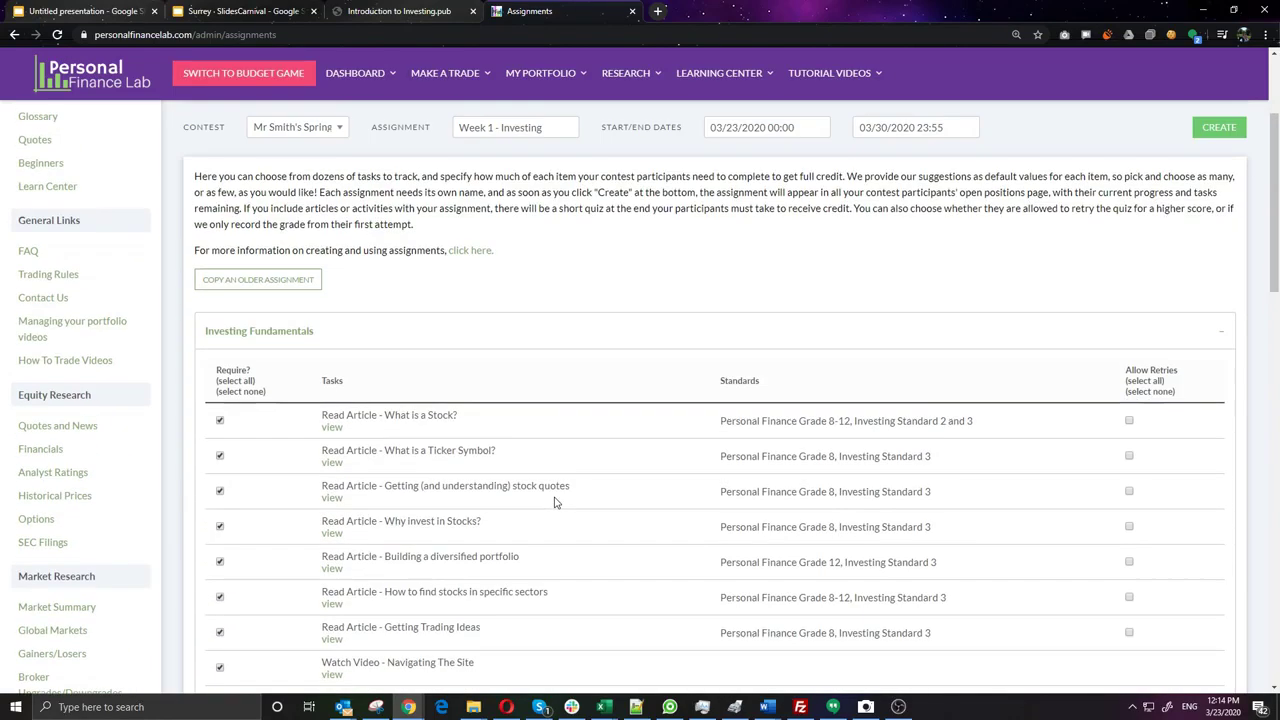
scroll(362, 514, "up", 1)
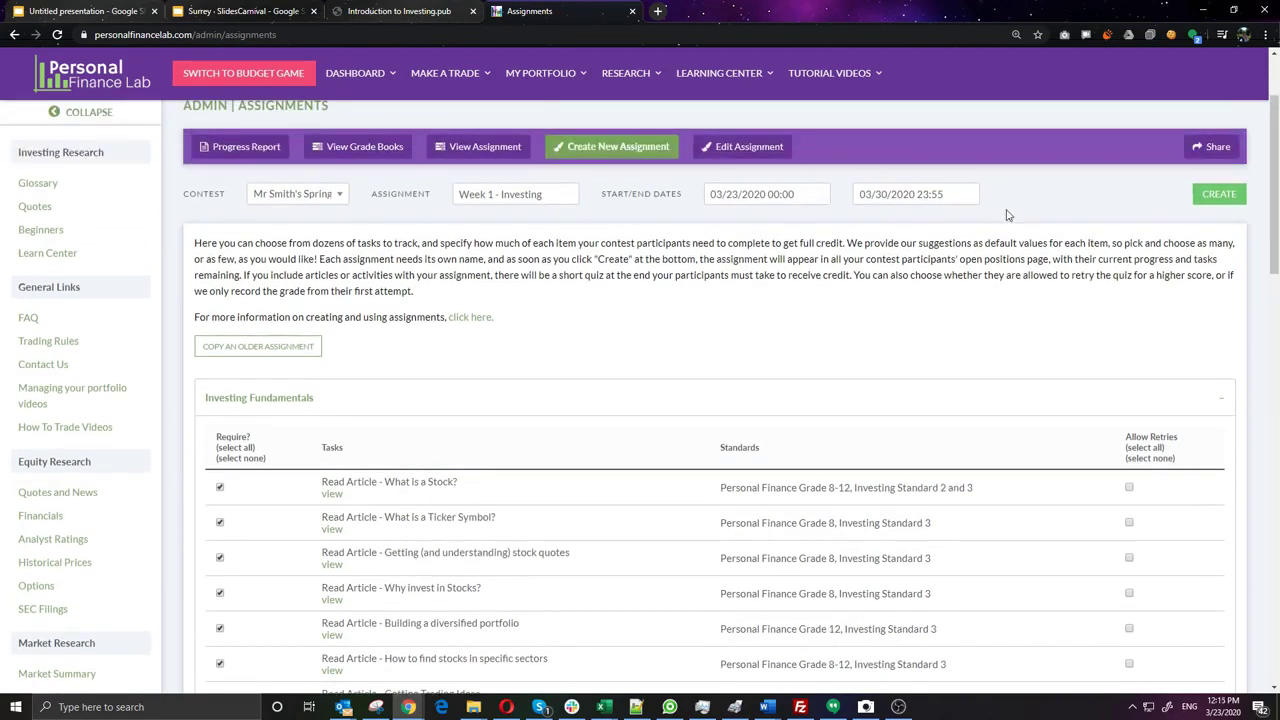
left_click(1218, 195)
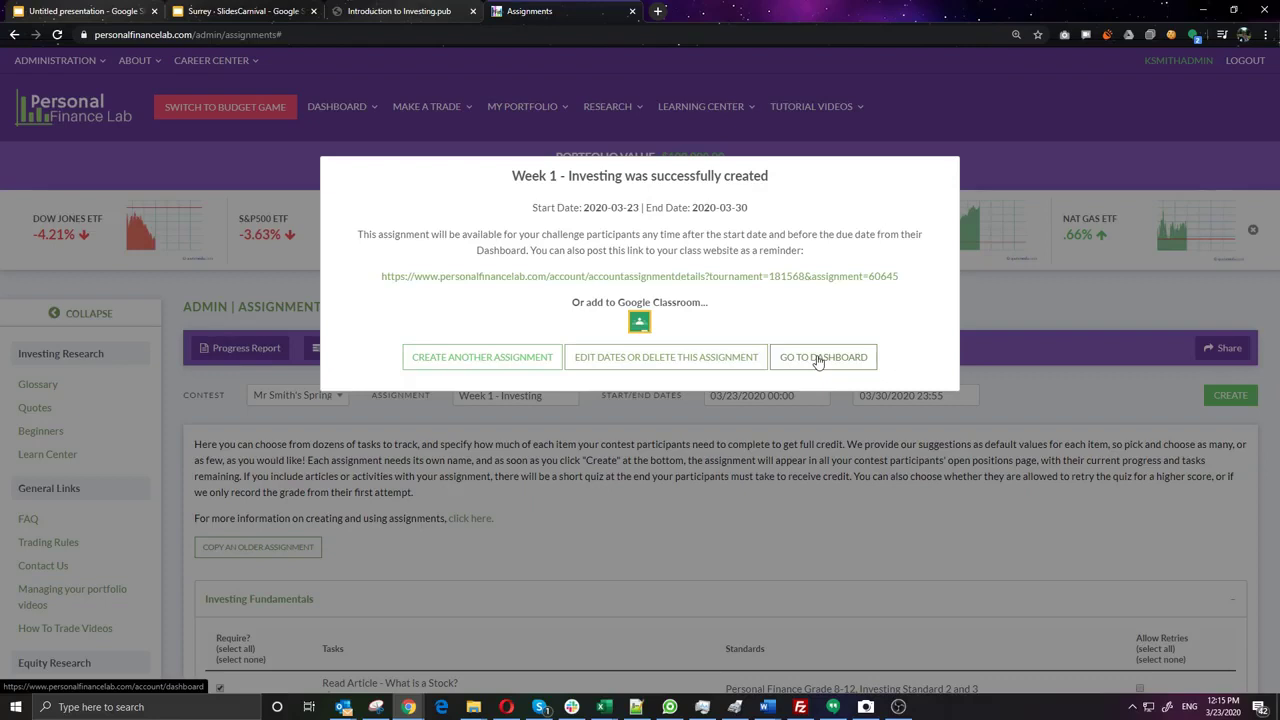
Start another assignment and name it "Week 2 Assignment"
left_click(496, 357)
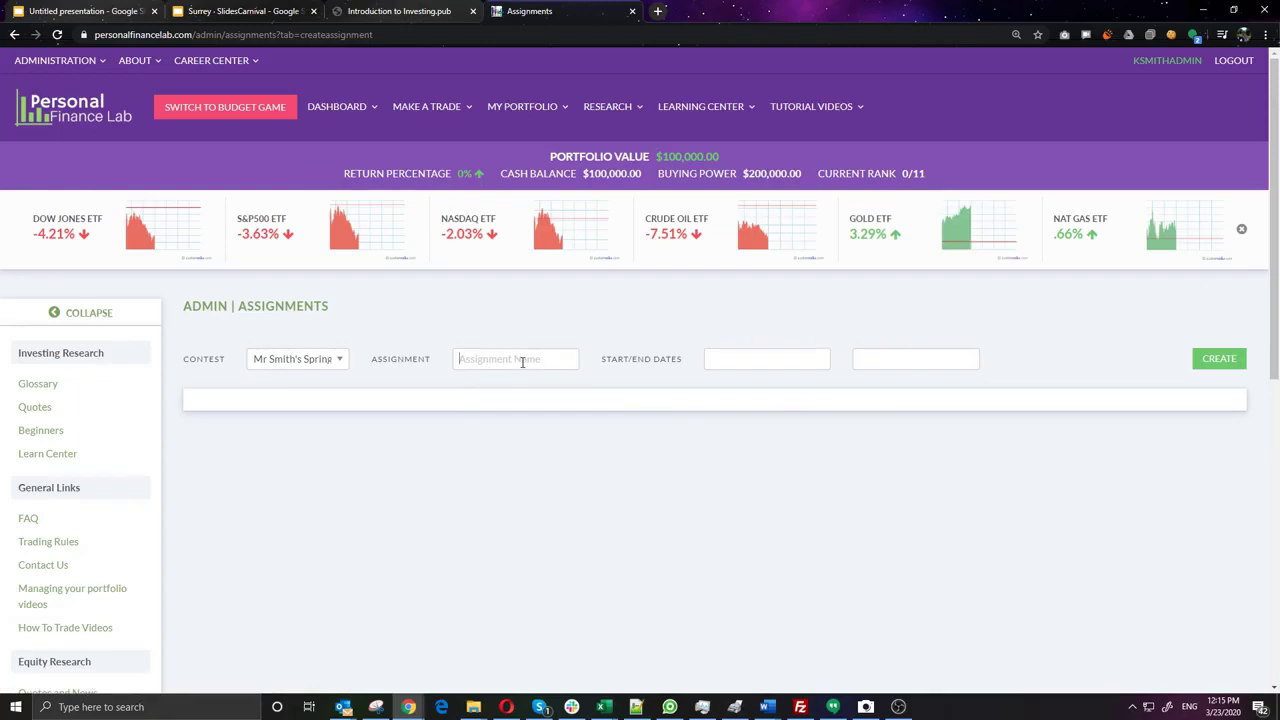
type("Week 2")
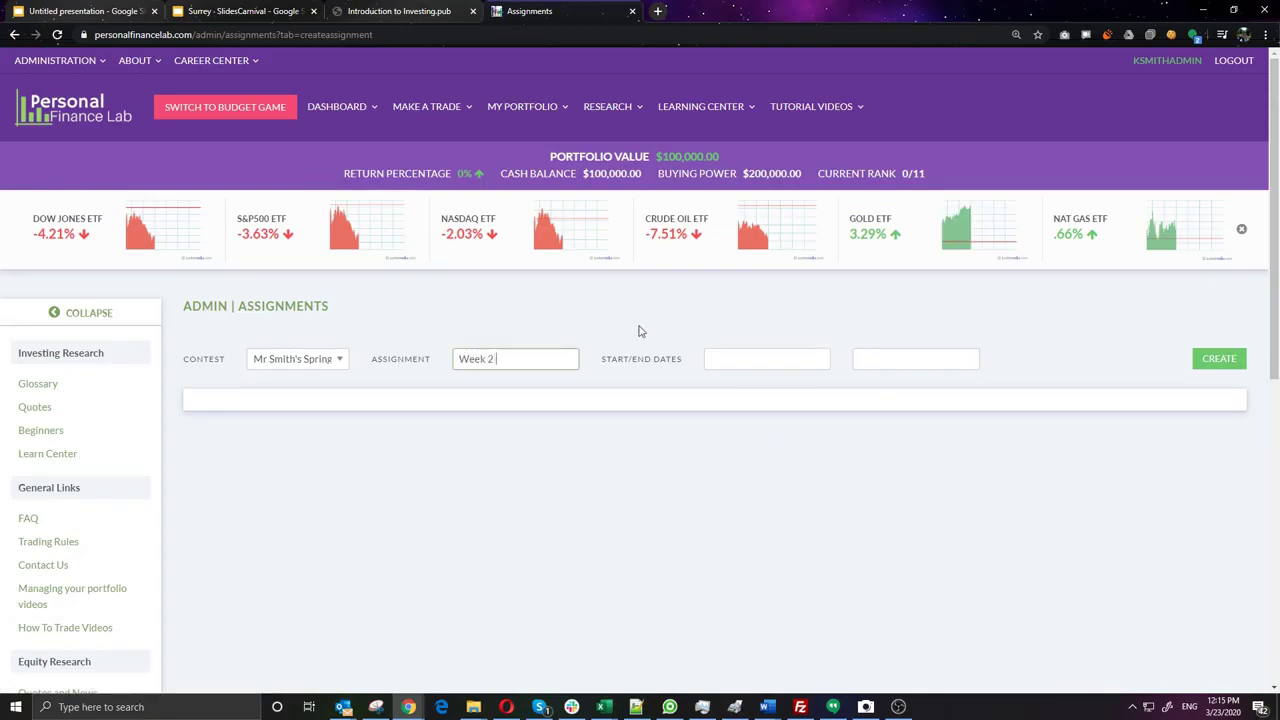
type(" Assignment")
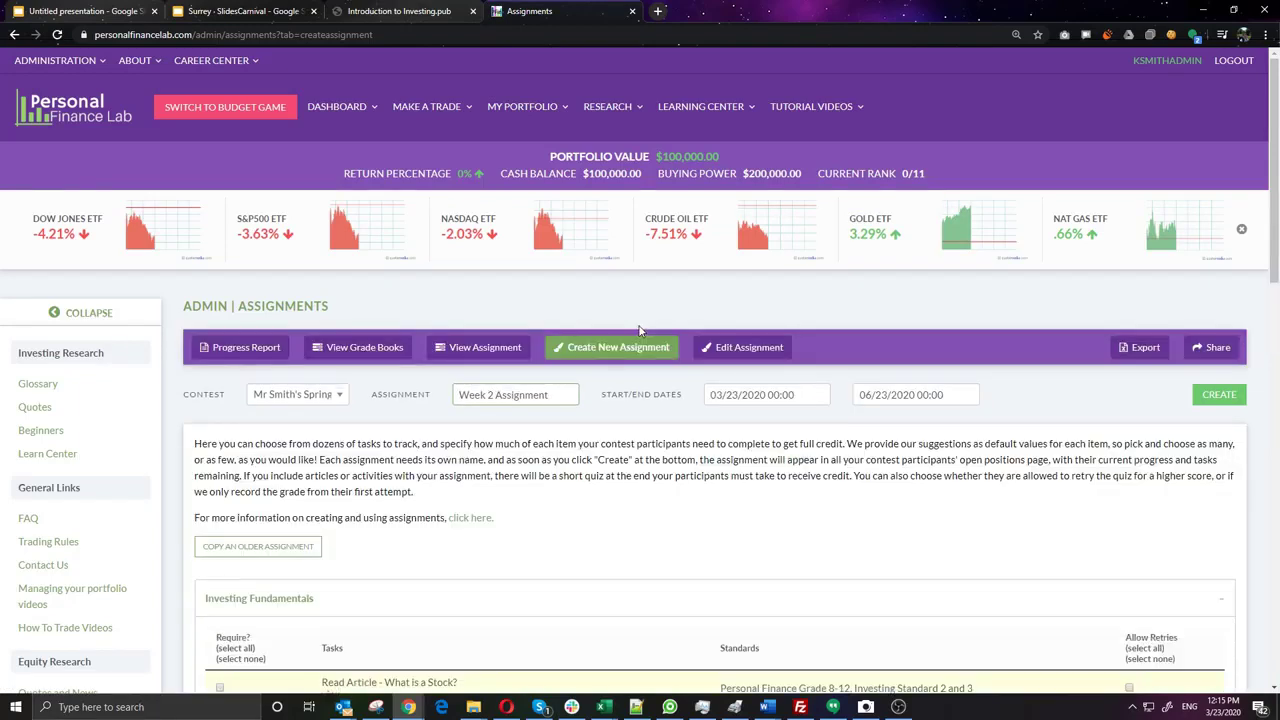
Set the Week 2 assignment's start date to 03/30/2020 23:55
scroll(630, 360, "down", 1)
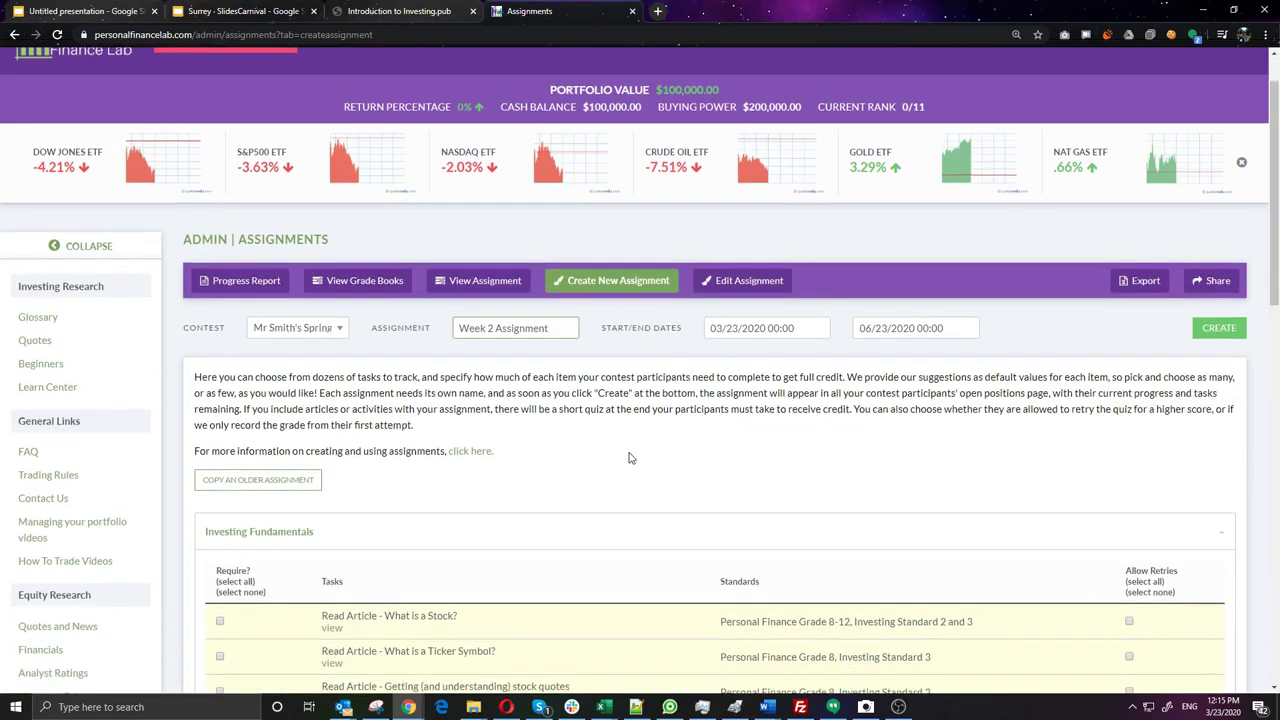
left_click(745, 329)
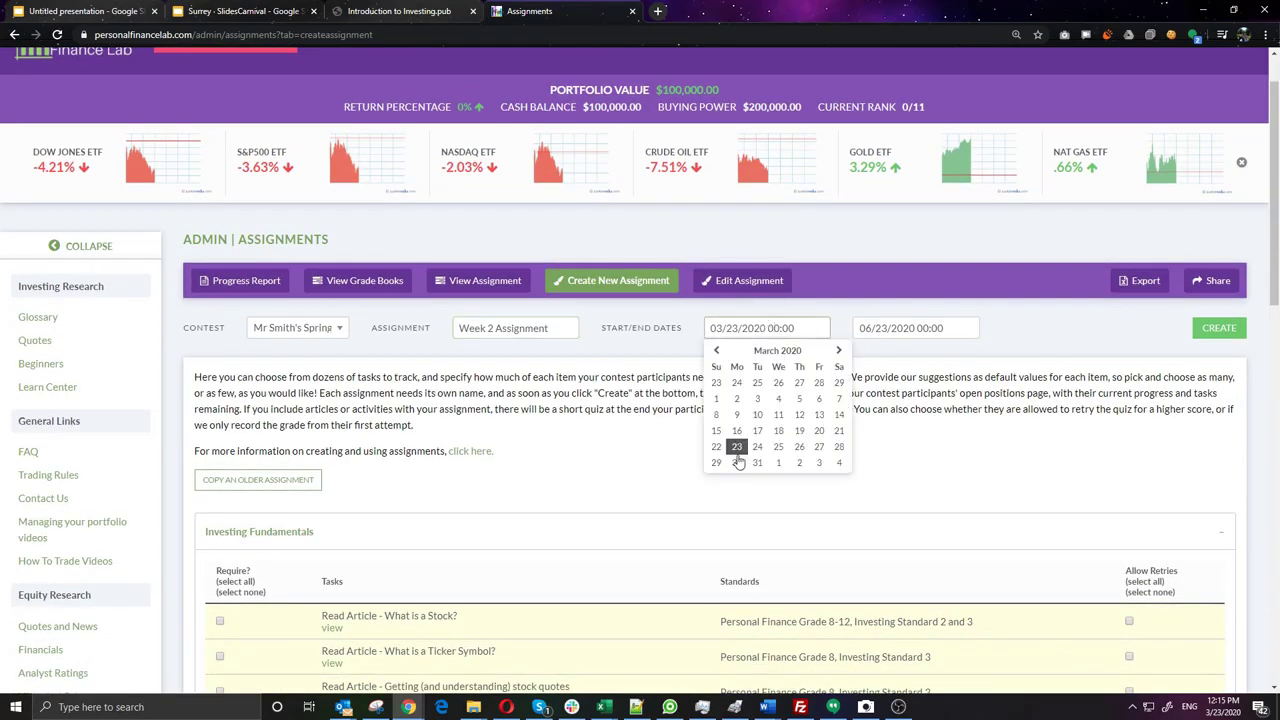
left_click(740, 465)
left_click(822, 475)
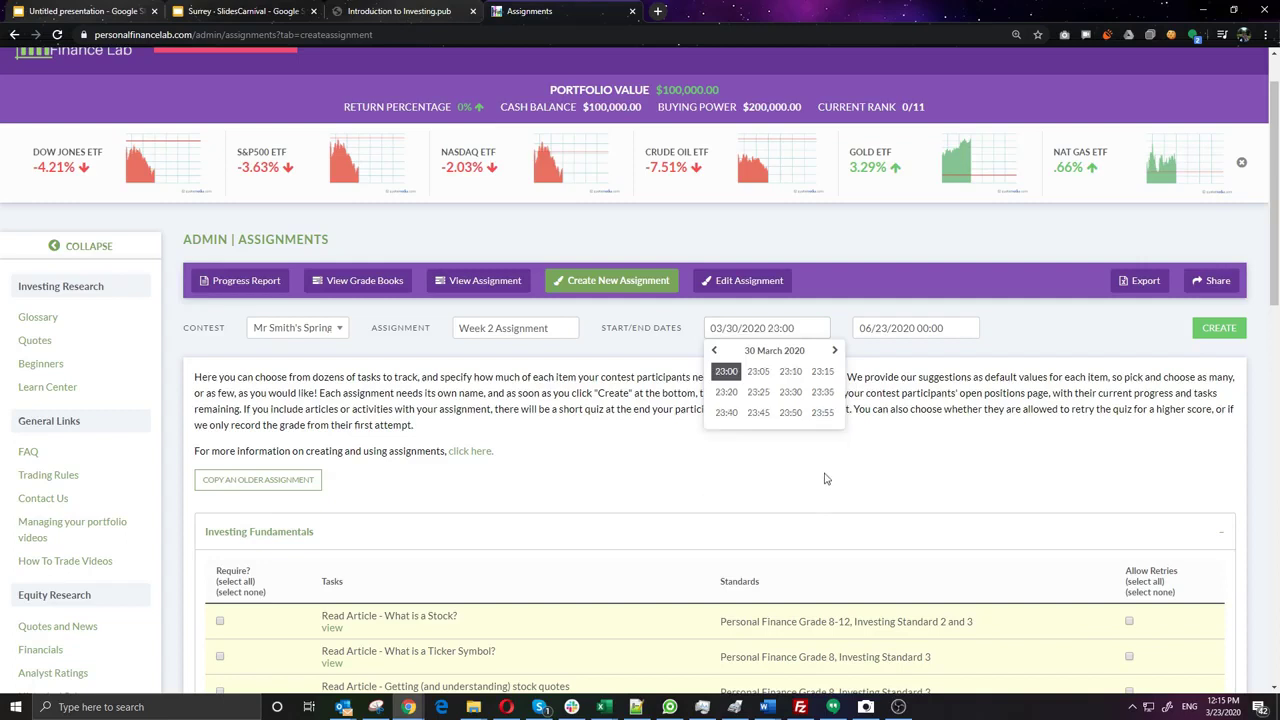
left_click(822, 410)
Set the Week 2 assignment's end date to 04/06/2020 23:55
left_click(883, 329)
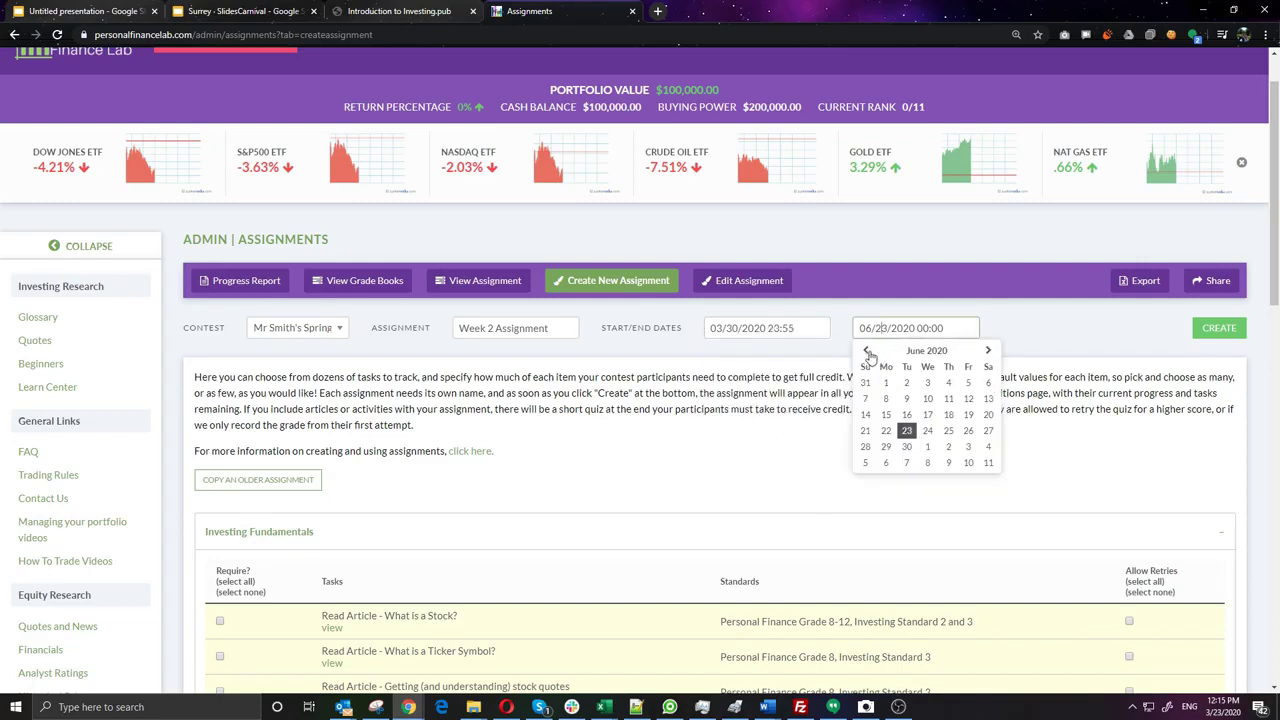
left_click(866, 351)
left_click(866, 351)
left_click(866, 351)
left_click(988, 350)
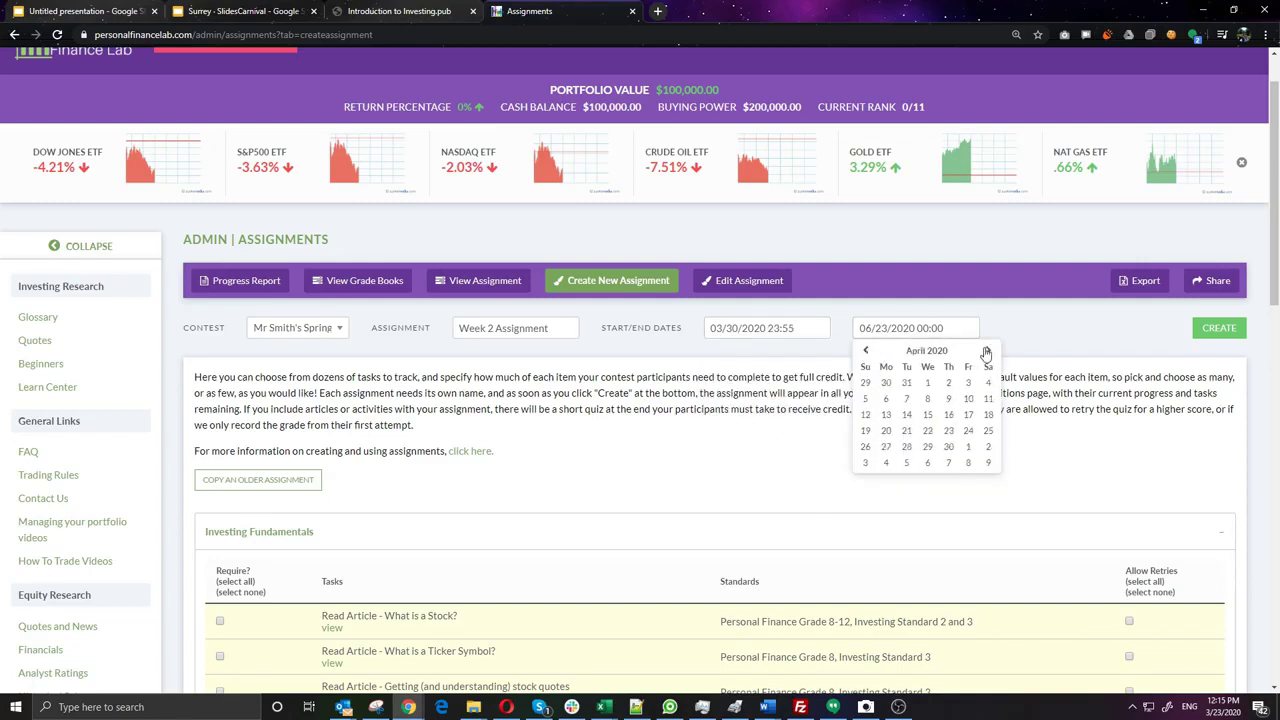
left_click(886, 401)
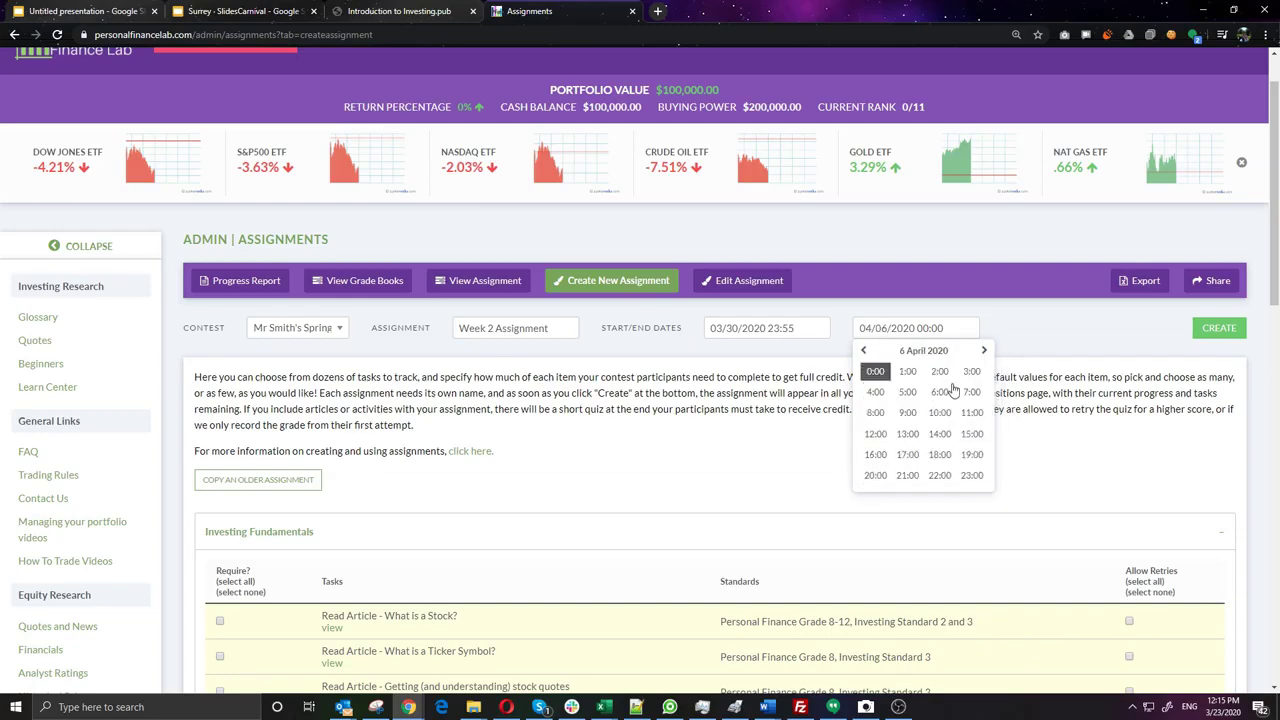
left_click(971, 476)
left_click(971, 411)
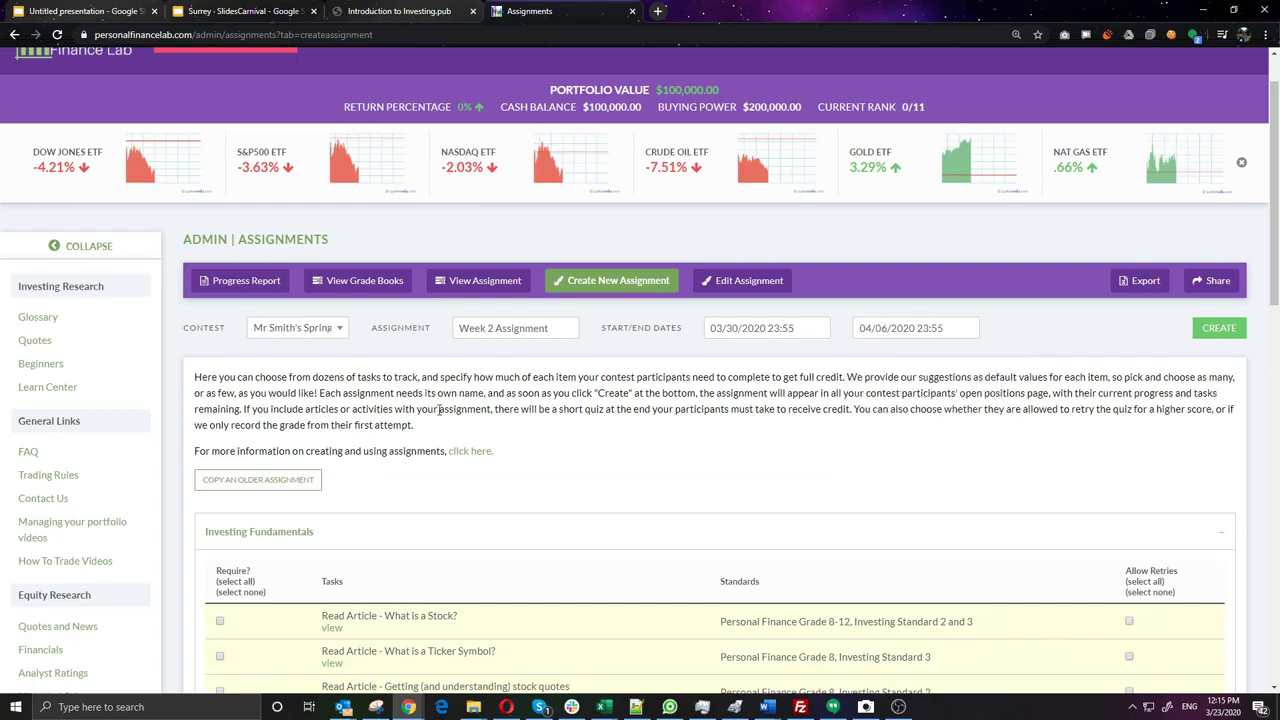
Under Personal Finance Lessons, require the articles Spending and Savings Plans, Budgeting, Debit Cards, Using Credit, "Good Debt, Bad Debt" and Credit Cards
scroll(439, 409, "down", 5)
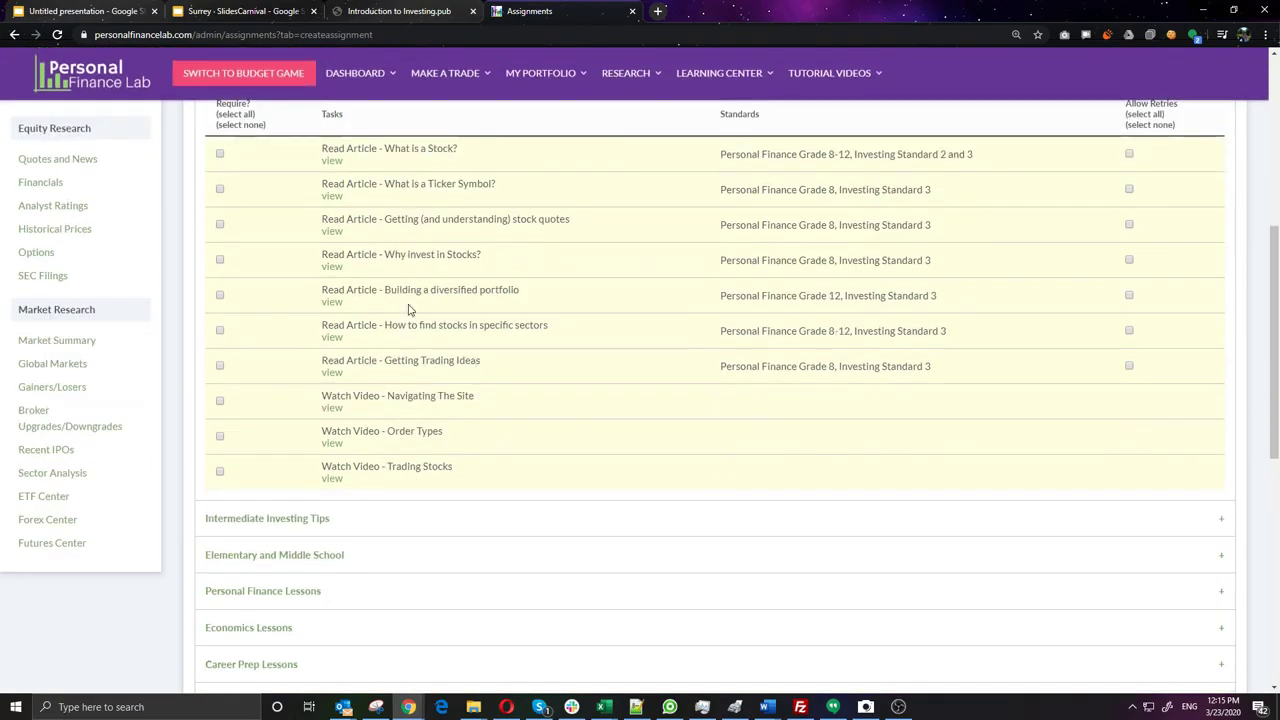
scroll(423, 426, "down", 3)
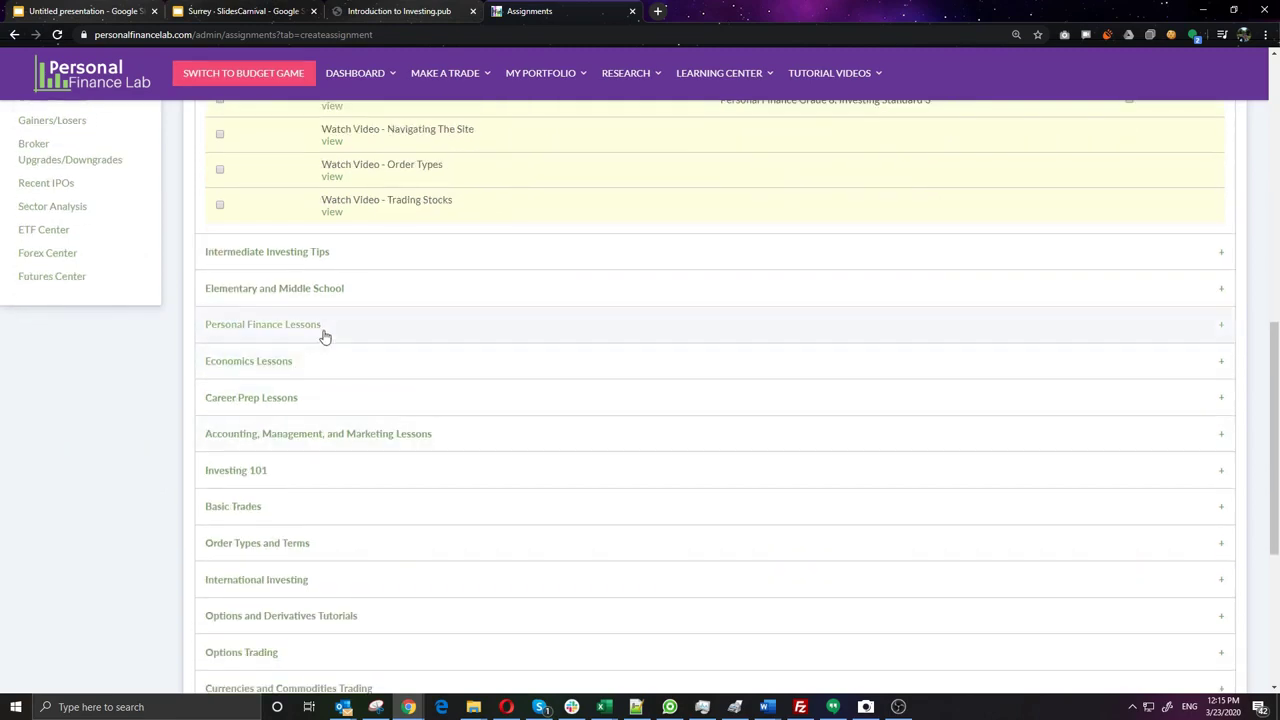
left_click(323, 336)
scroll(271, 585, "down", 2)
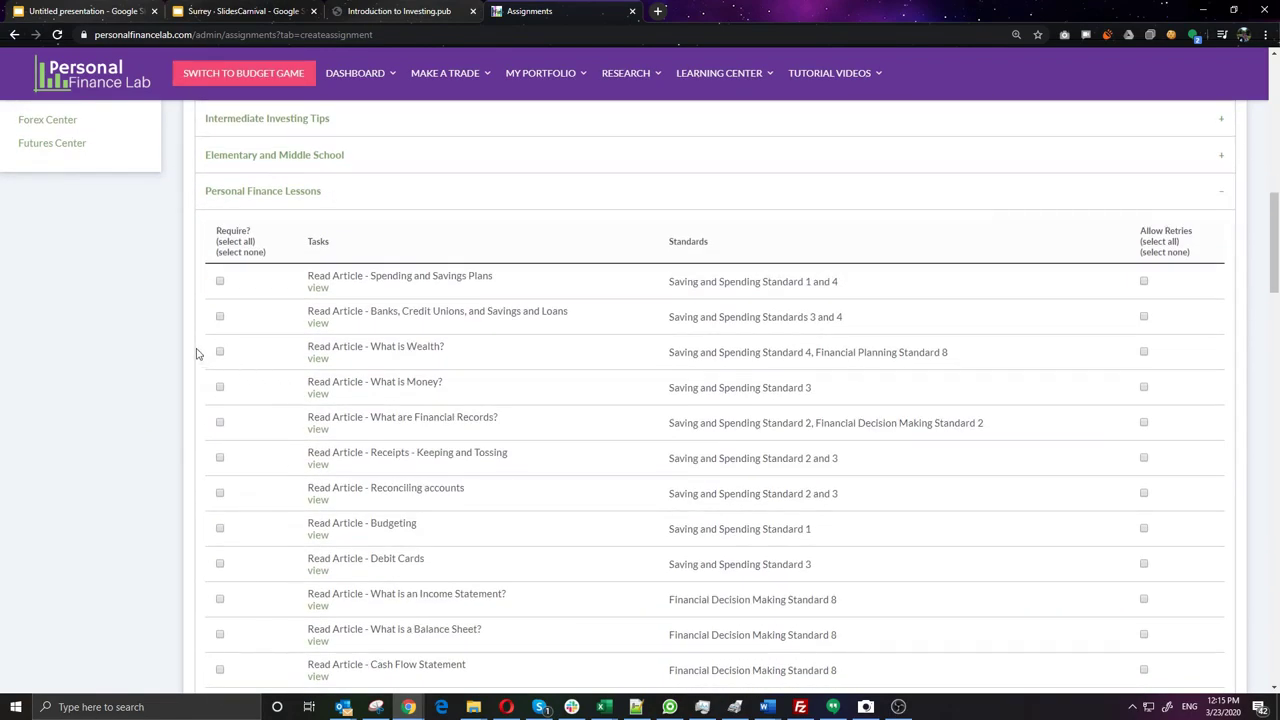
left_click(220, 283)
left_click(220, 532)
left_click(220, 565)
scroll(285, 525, "down", 2)
scroll(224, 481, "down", 2)
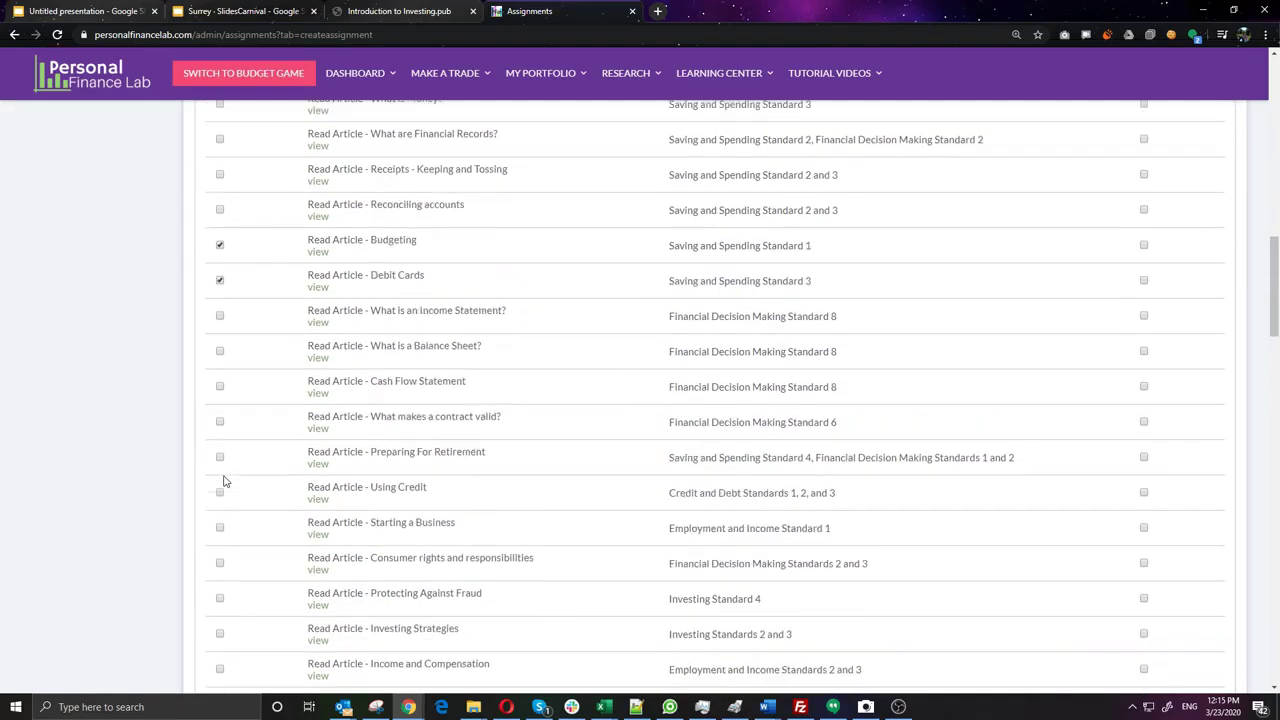
scroll(245, 560, "down", 1)
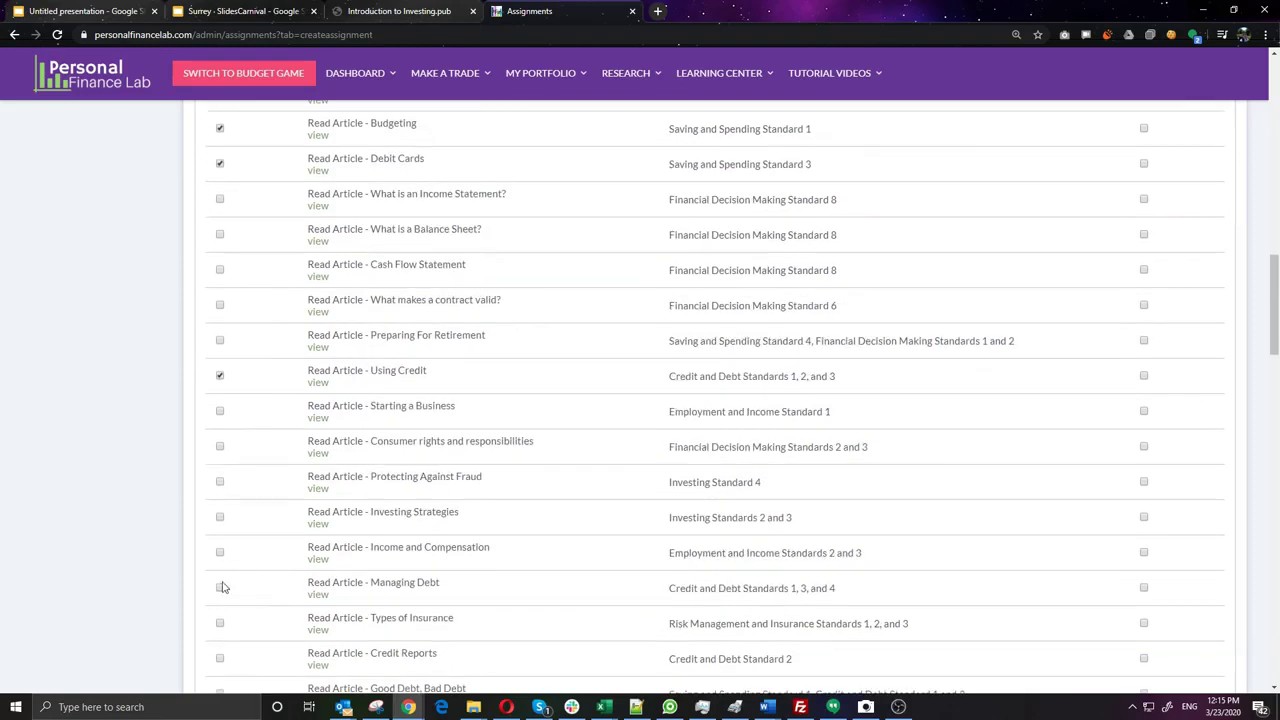
scroll(217, 591, "down", 2)
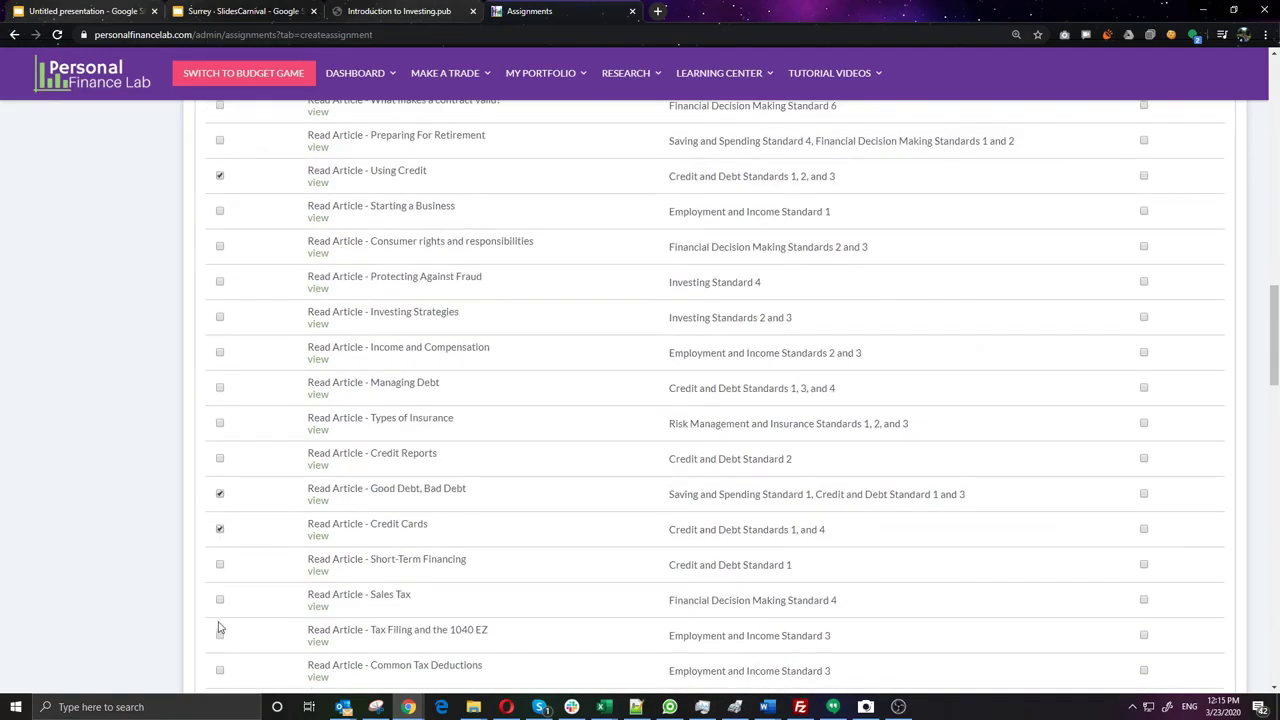
Review the selected Personal Finance Lessons articles, the remaining lessons and calculator activities, and the Investing Fundamentals tasks
scroll(218, 625, "up", 6)
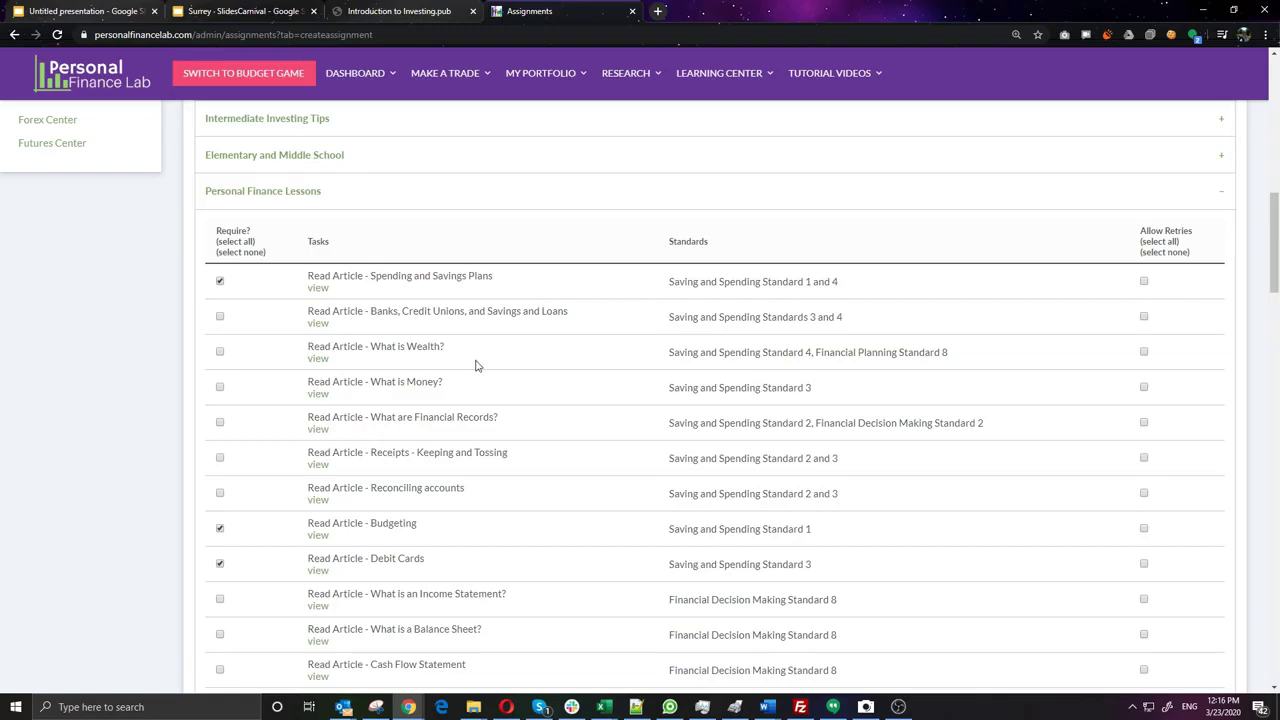
scroll(432, 412, "down", 15)
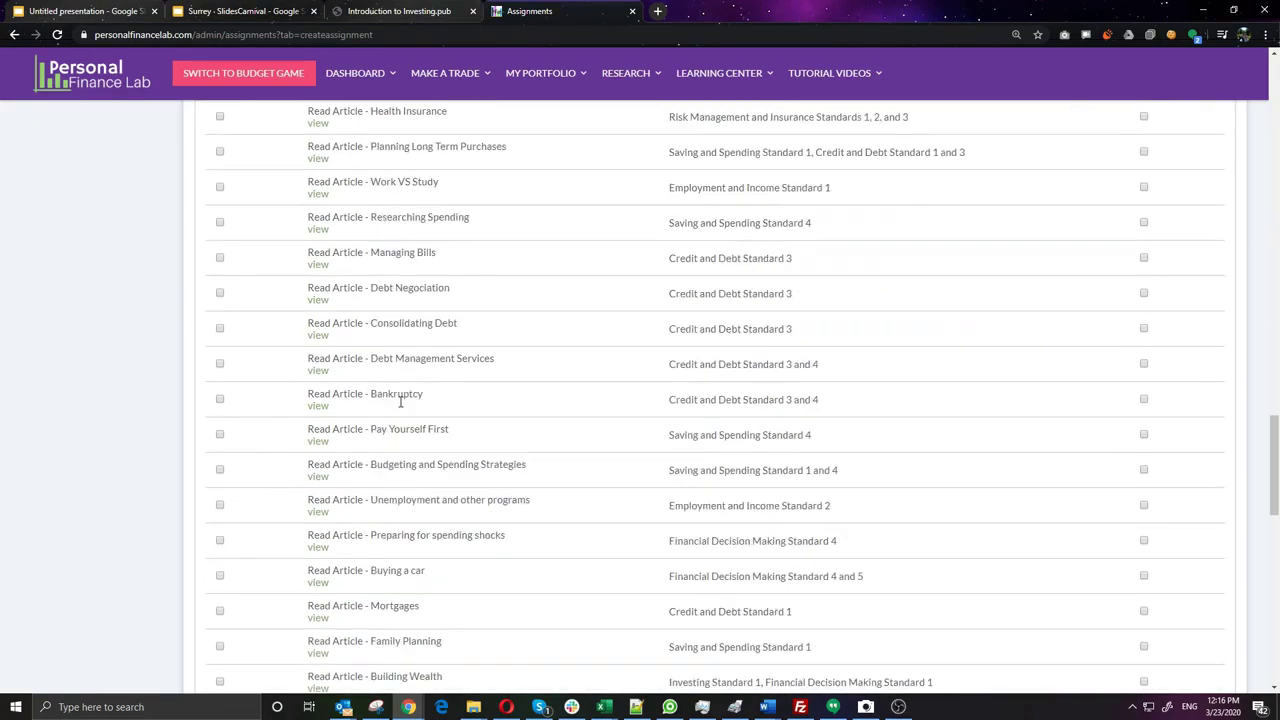
scroll(380, 460, "down", 3)
scroll(416, 452, "up", 9)
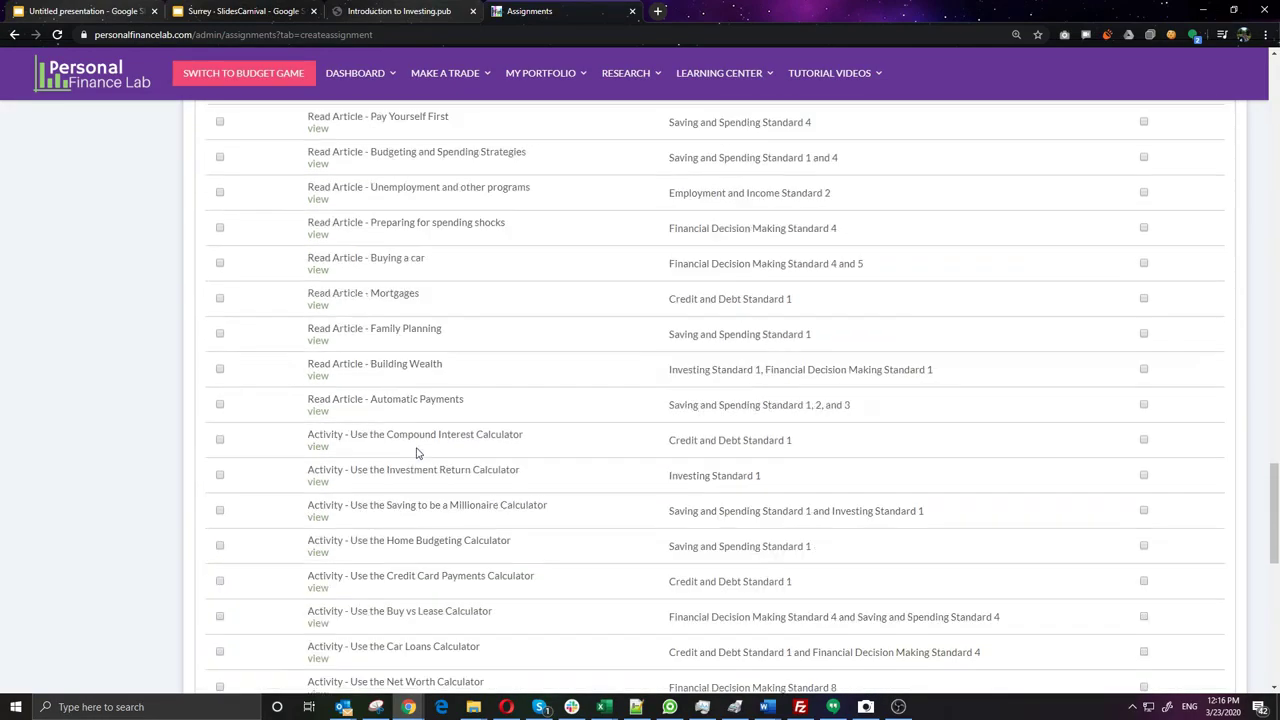
scroll(416, 452, "up", 10)
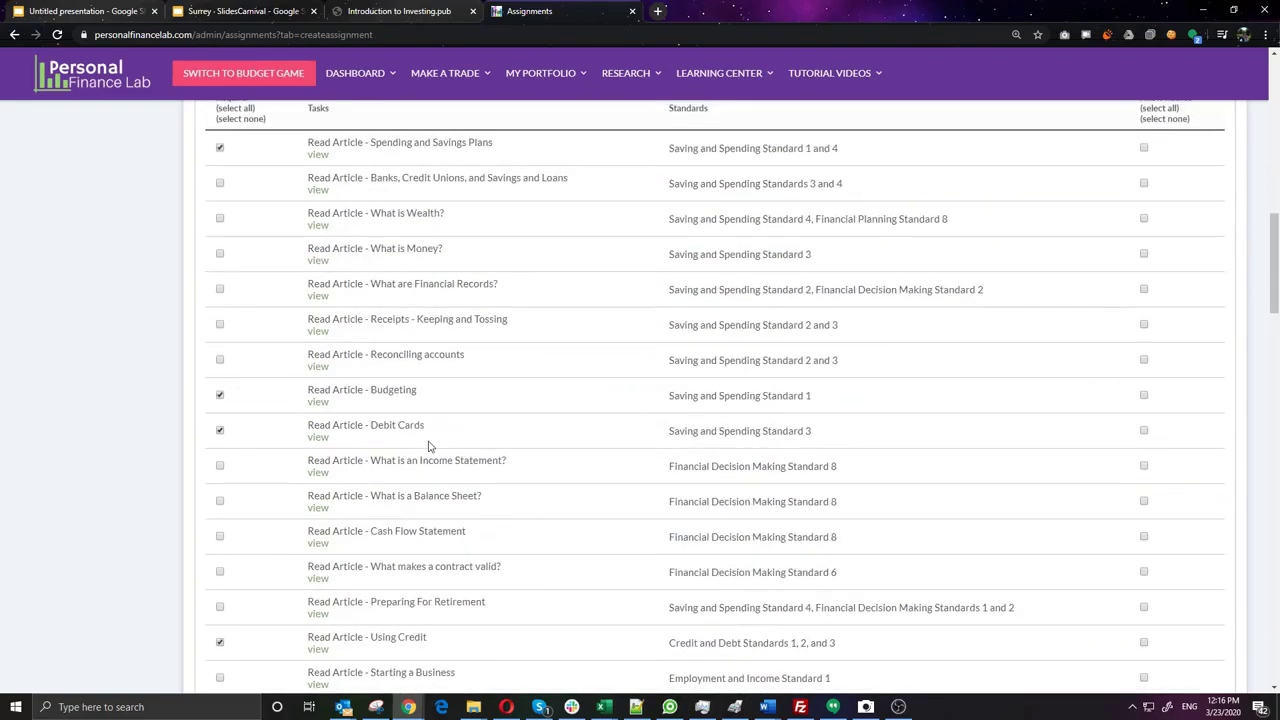
scroll(430, 445, "down", 3)
scroll(412, 480, "up", 20)
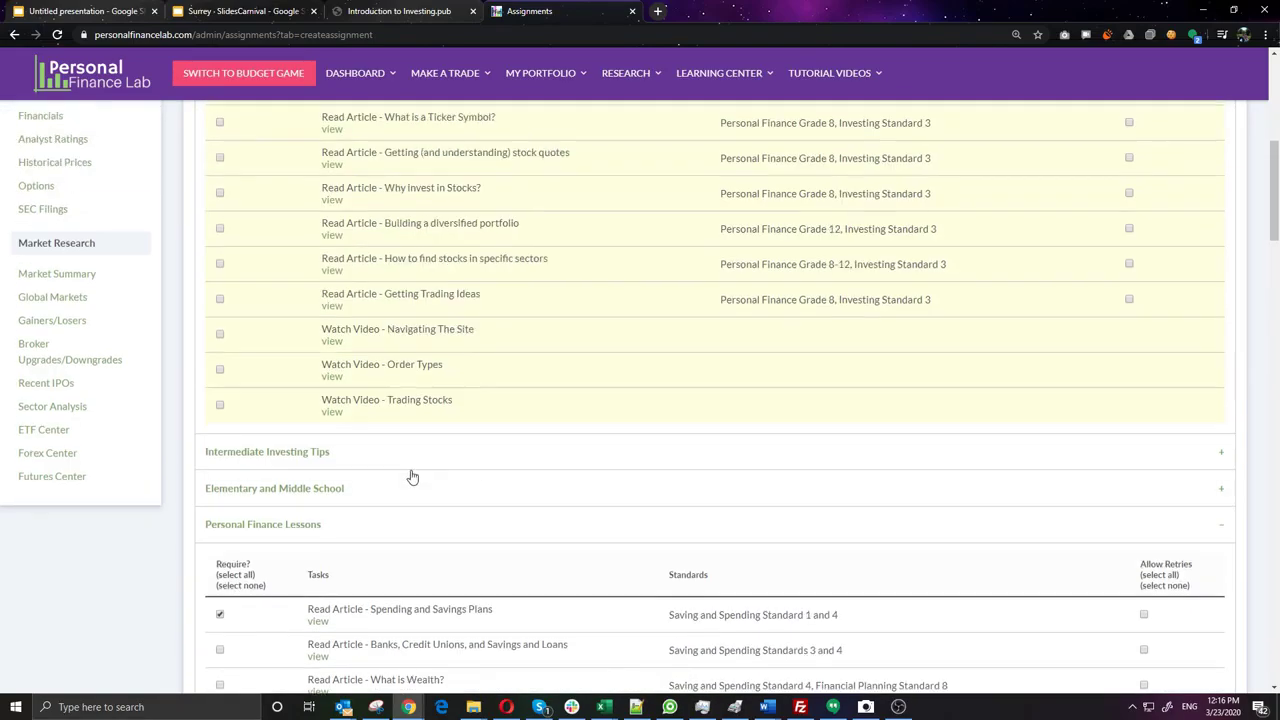
scroll(350, 192, "down", 2)
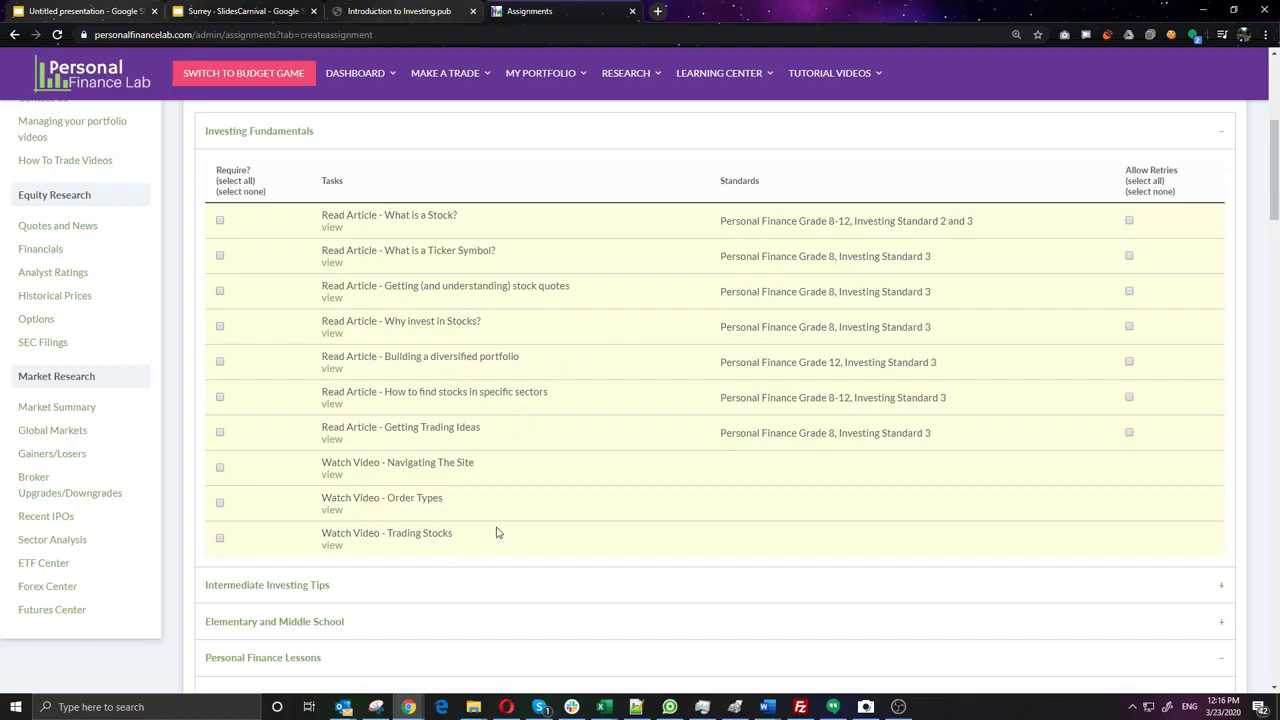
scroll(503, 530, "down", 2)
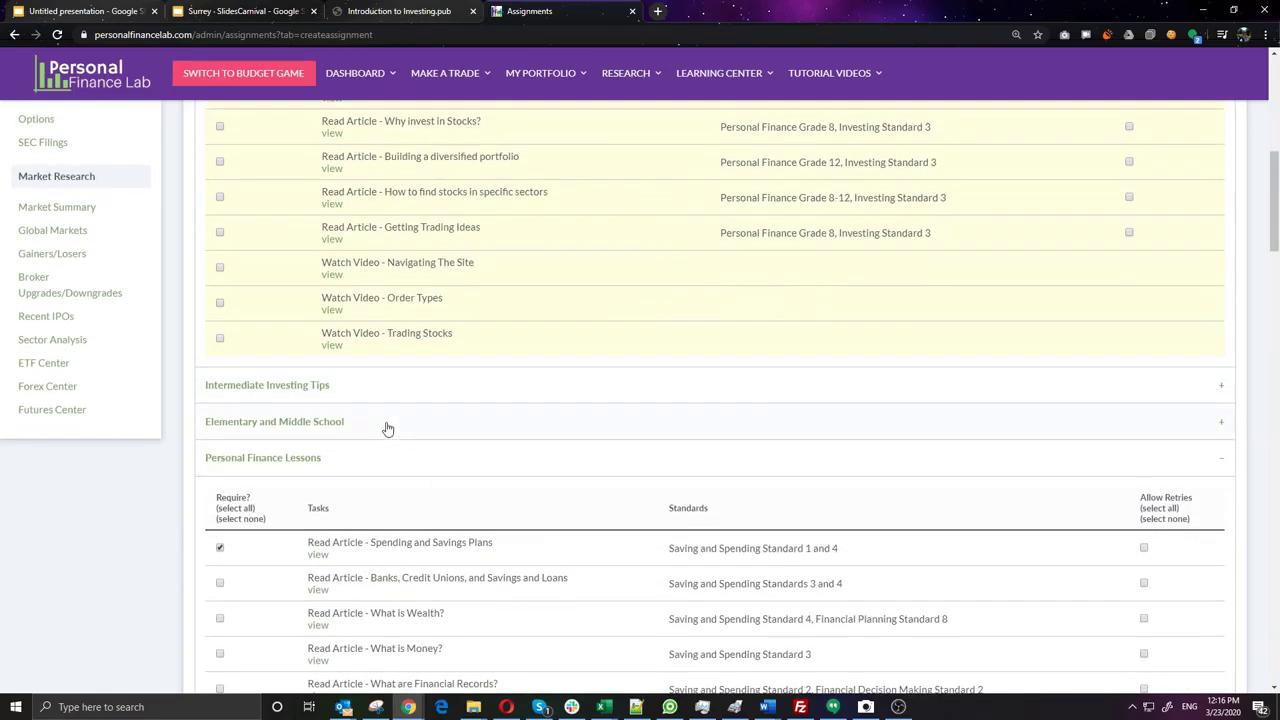
Expand Intermediate Investing Tips and look through its articles and videos
left_click(359, 391)
scroll(444, 397, "down", 2)
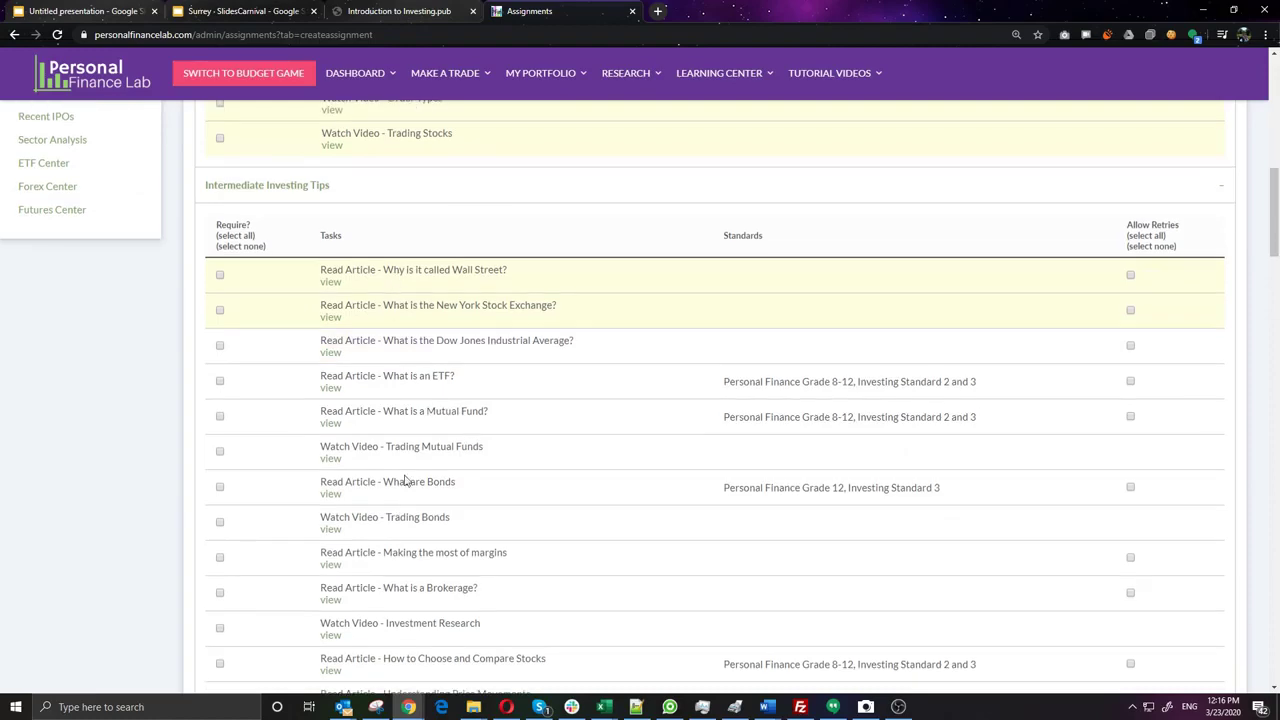
scroll(406, 603, "down", 1)
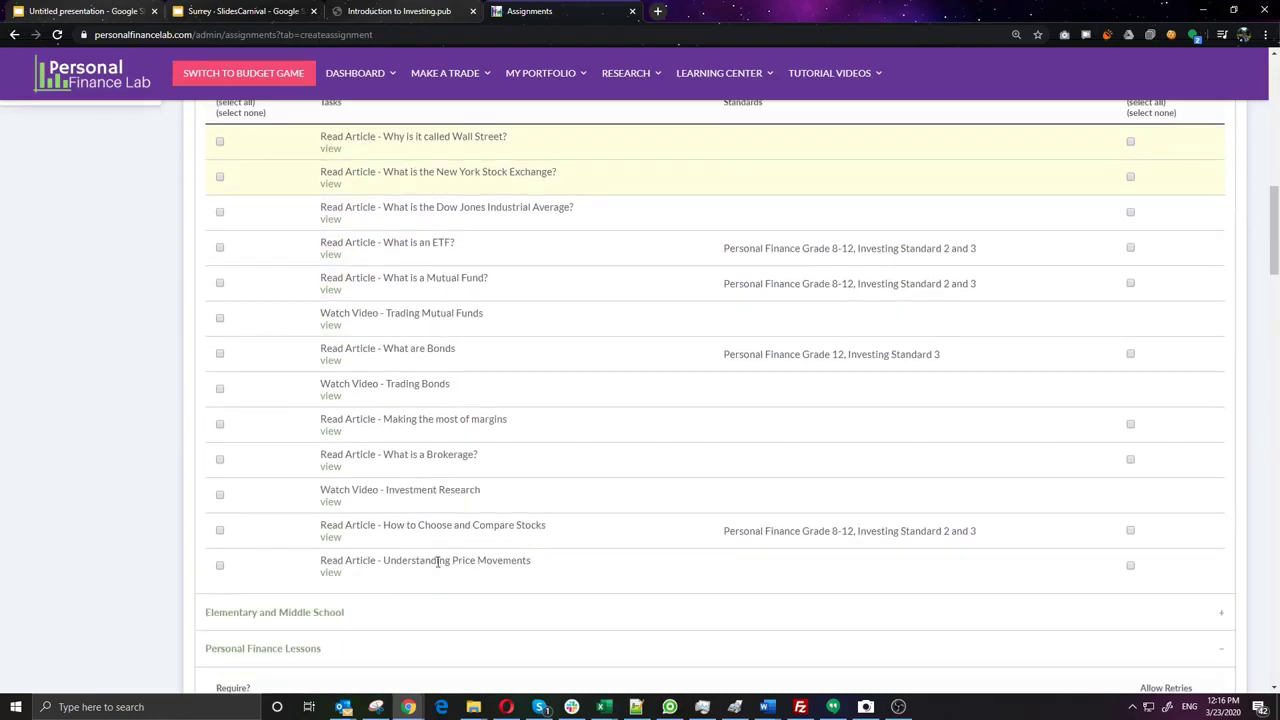
scroll(615, 400, "down", 4)
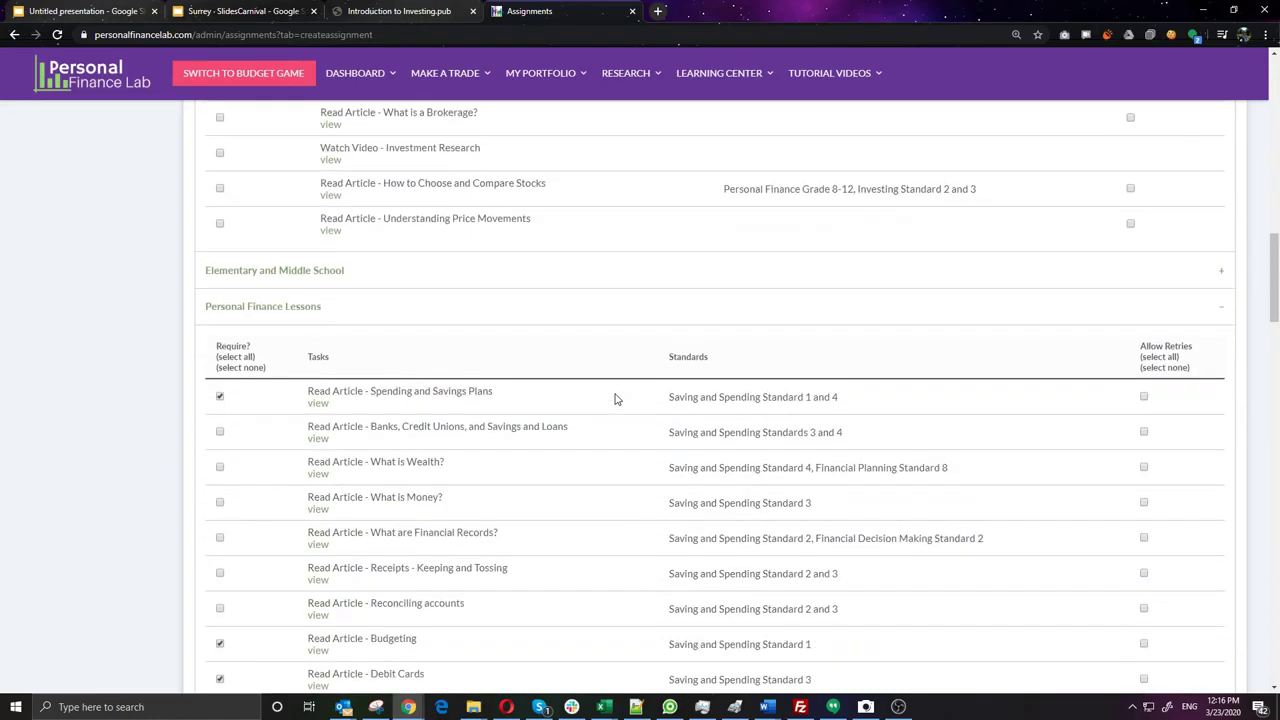
Examine the Personal Finance Lessons list from the spending and savings articles through to the calculator activities
scroll(371, 449, "down", 1)
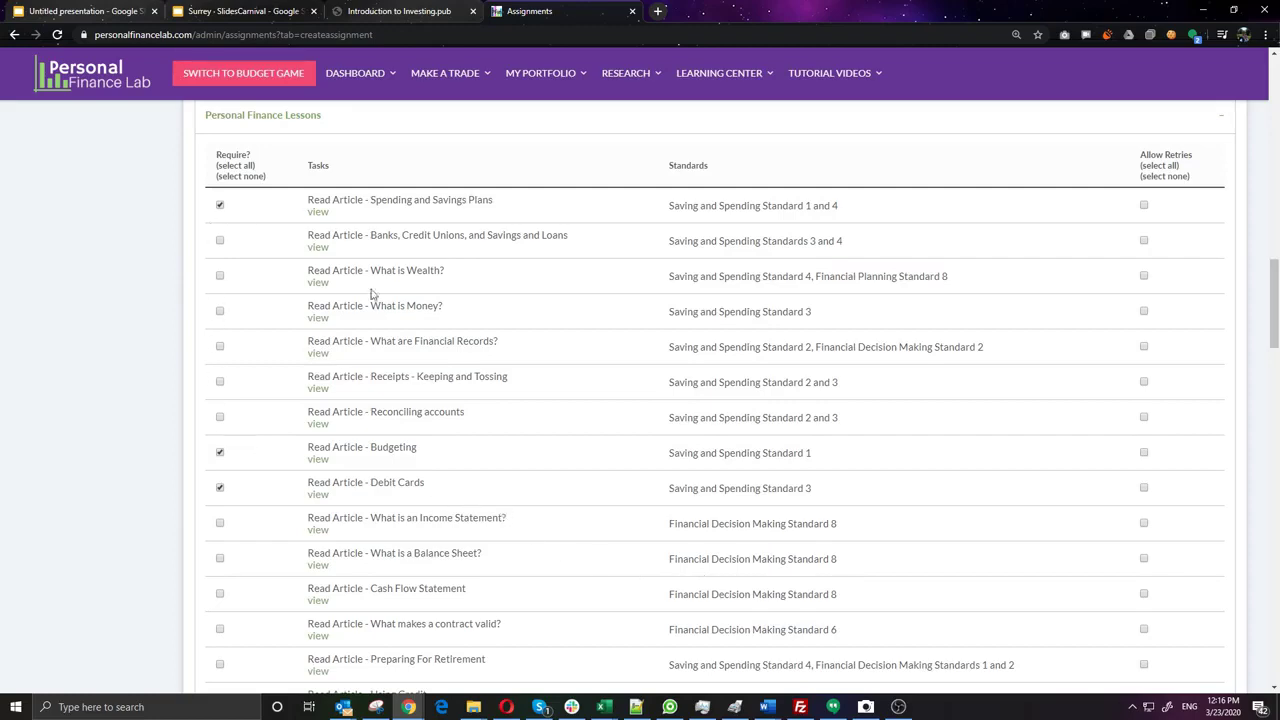
scroll(276, 619, "down", 2)
scroll(206, 617, "down", 9)
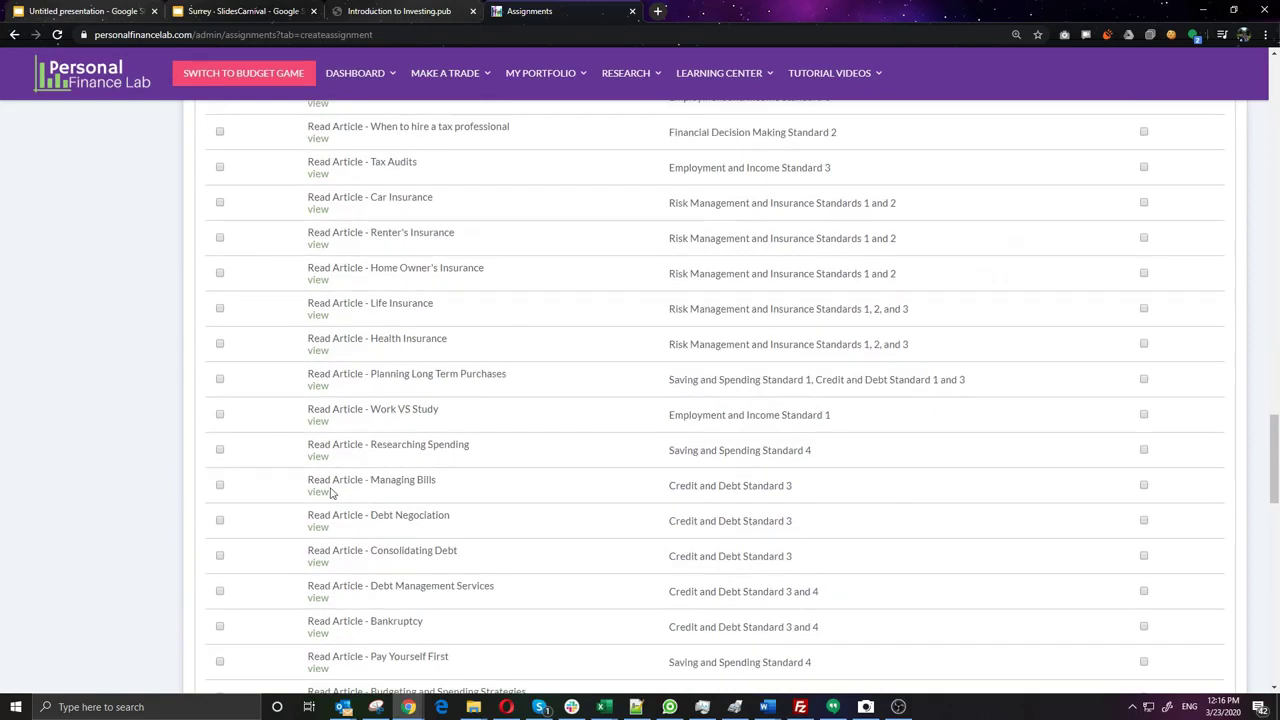
scroll(208, 390, "down", 2)
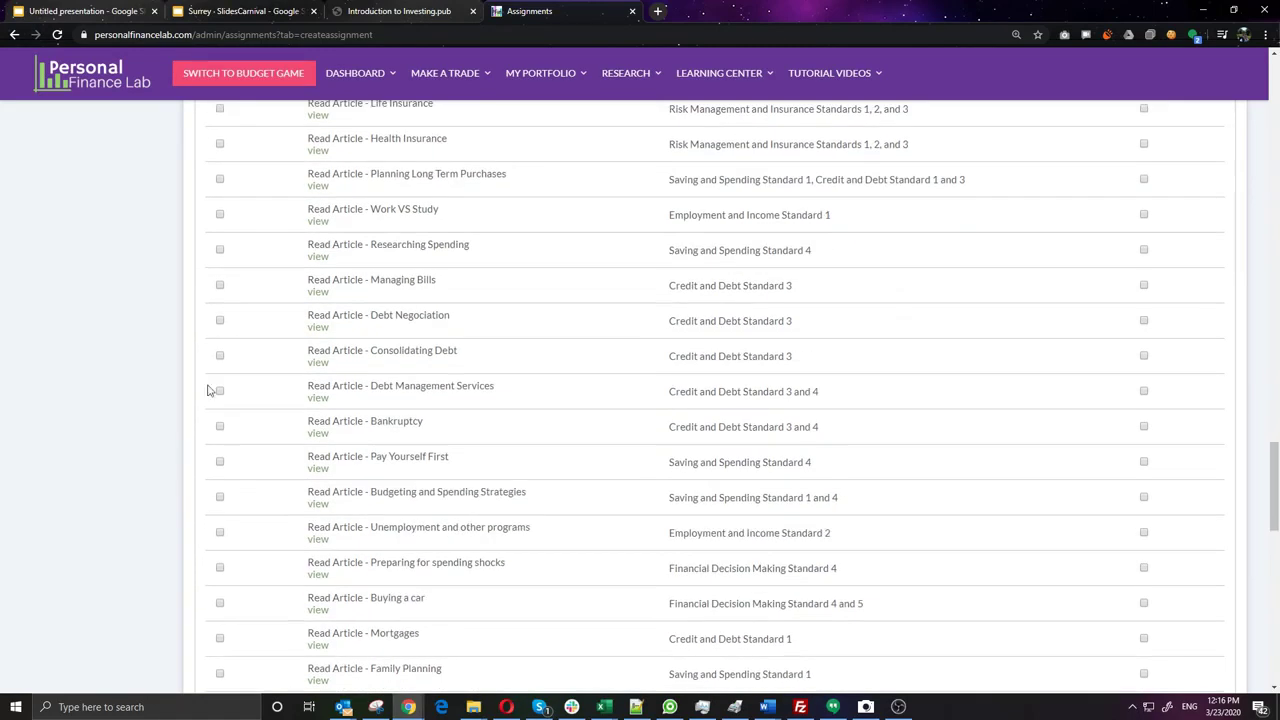
scroll(225, 589, "down", 2)
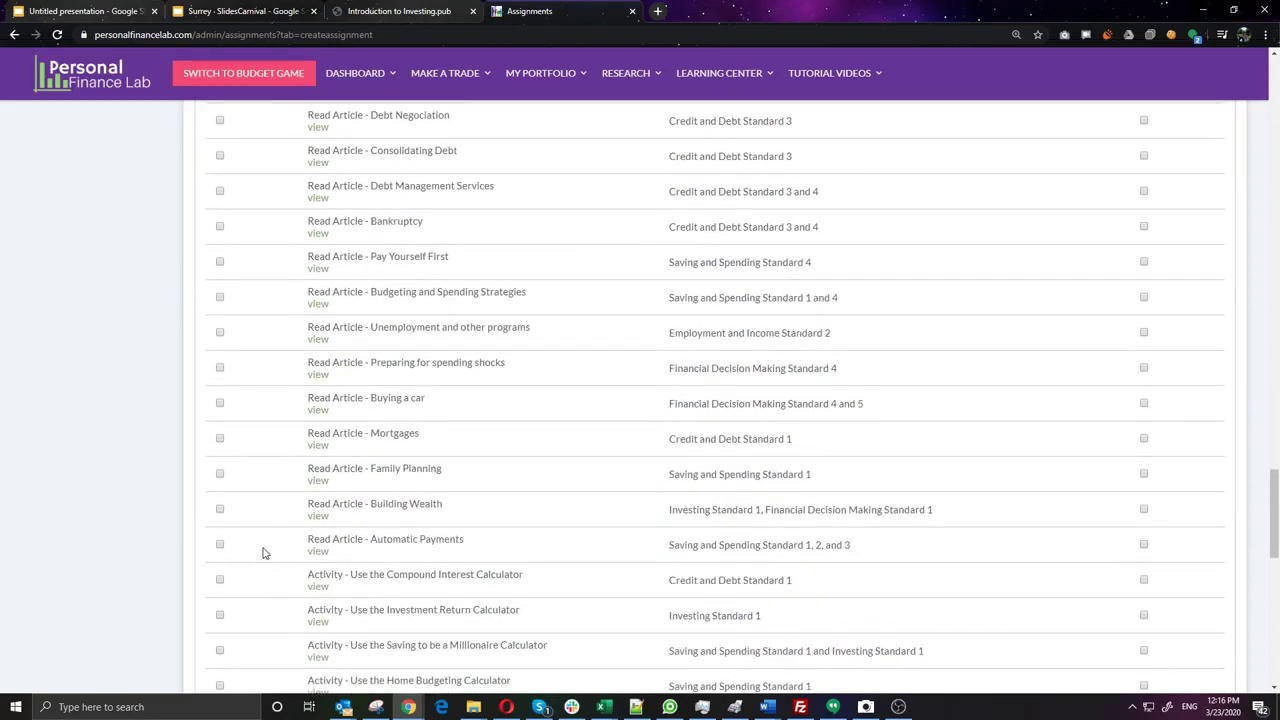
scroll(263, 553, "down", 3)
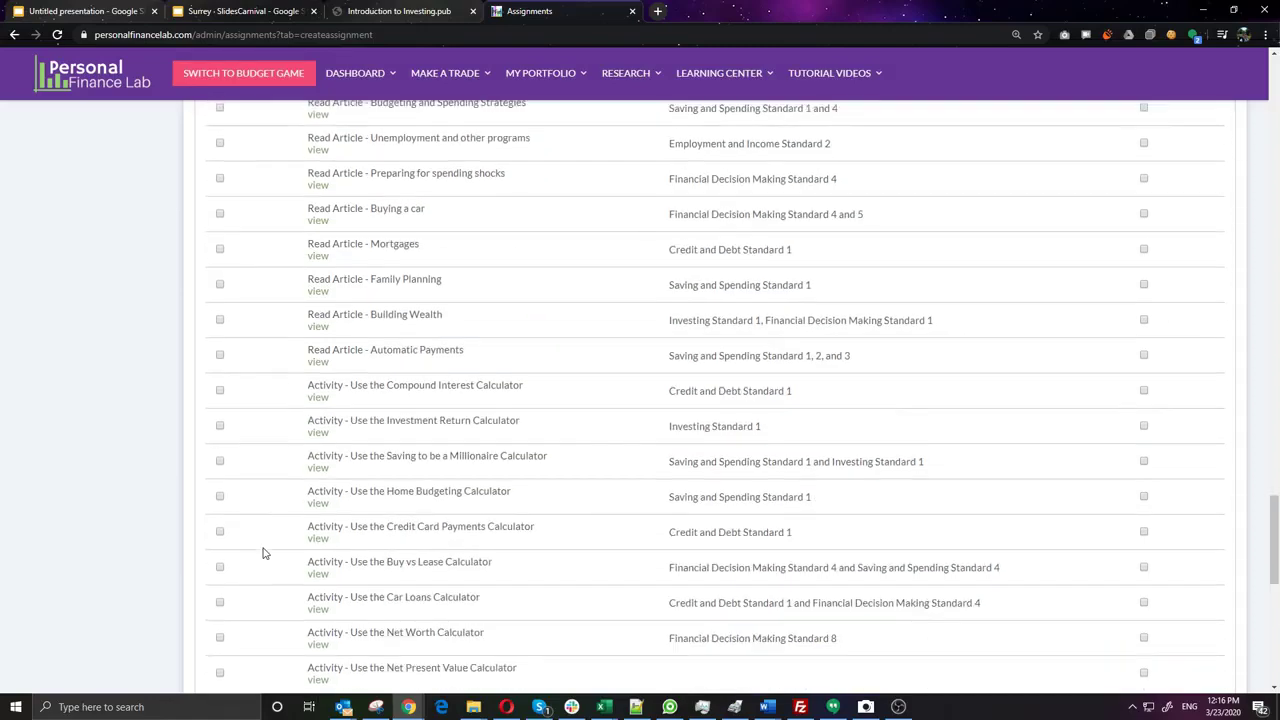
scroll(277, 462, "down", 3)
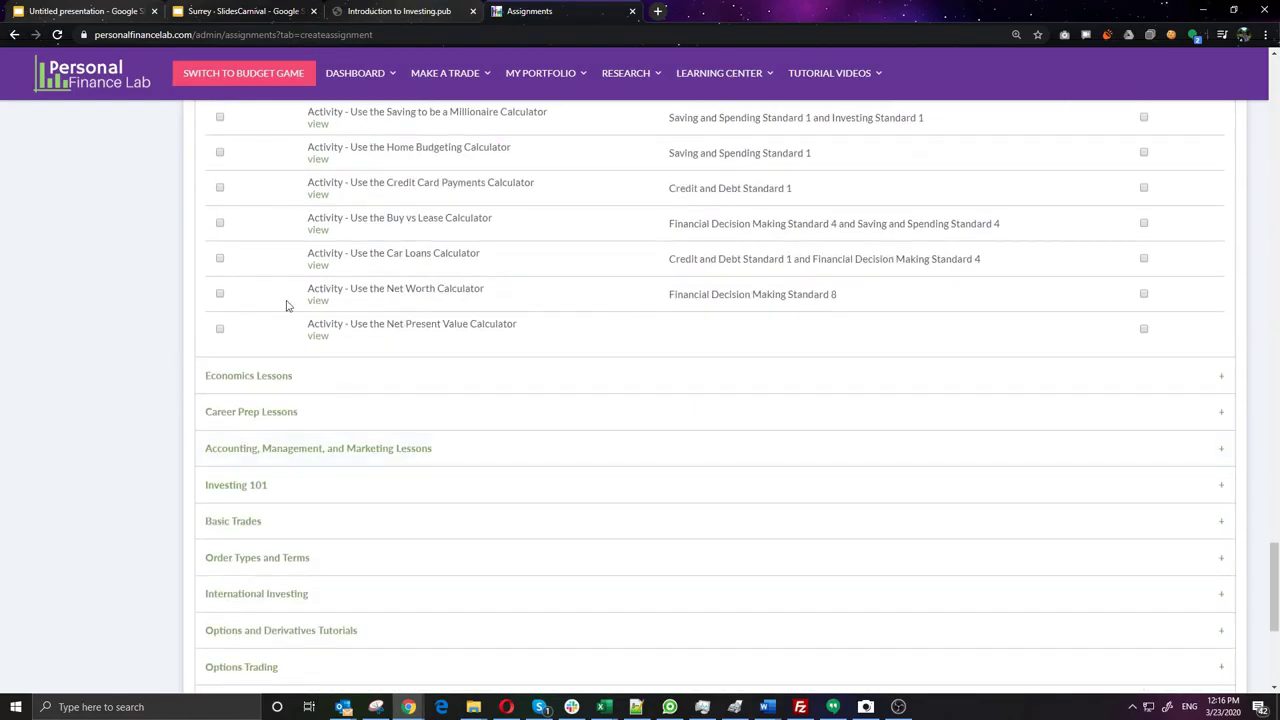
Expand Economics Lessons and look through its articles and their matching standards
left_click(426, 377)
scroll(543, 455, "down", 7)
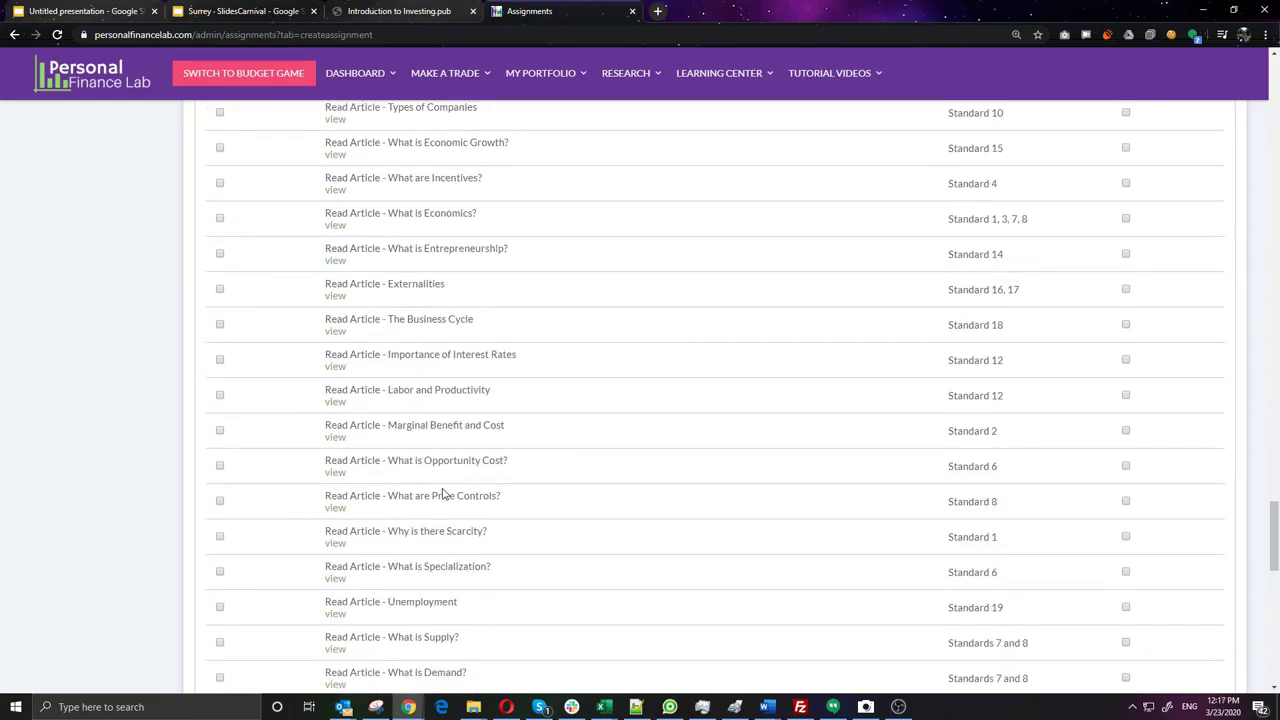
scroll(443, 494, "up", 2)
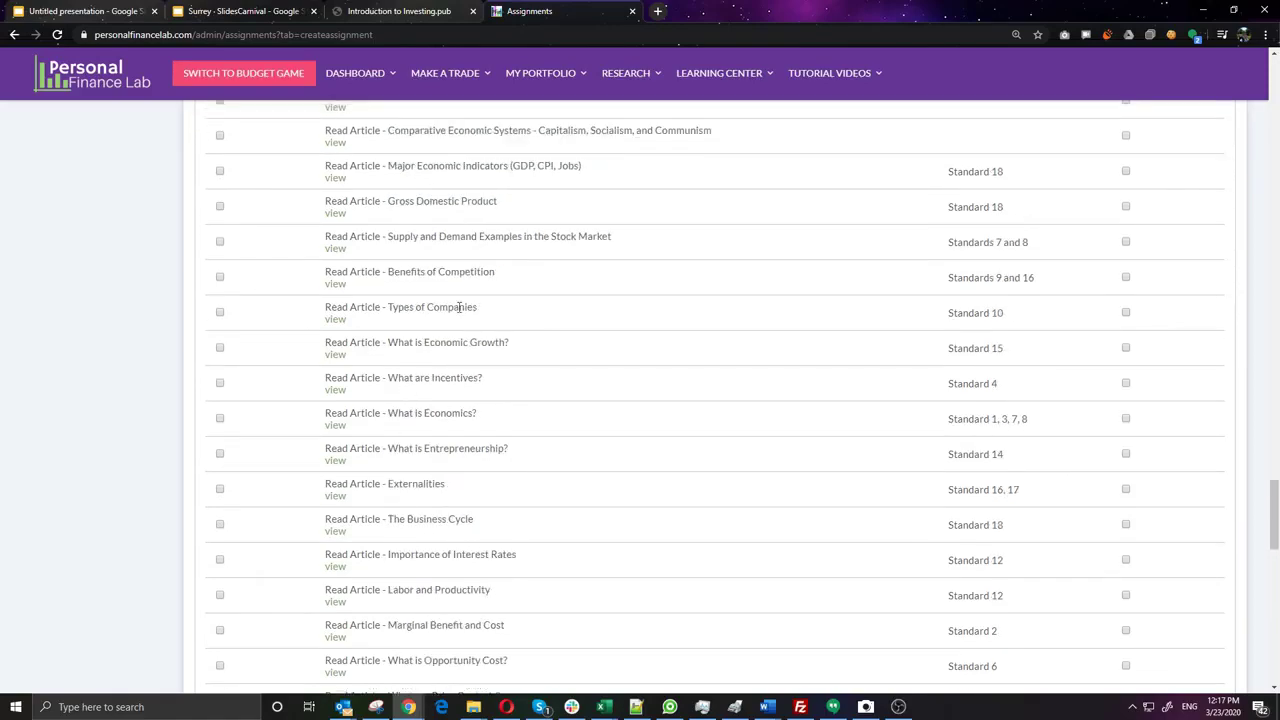
scroll(396, 467, "down", 10)
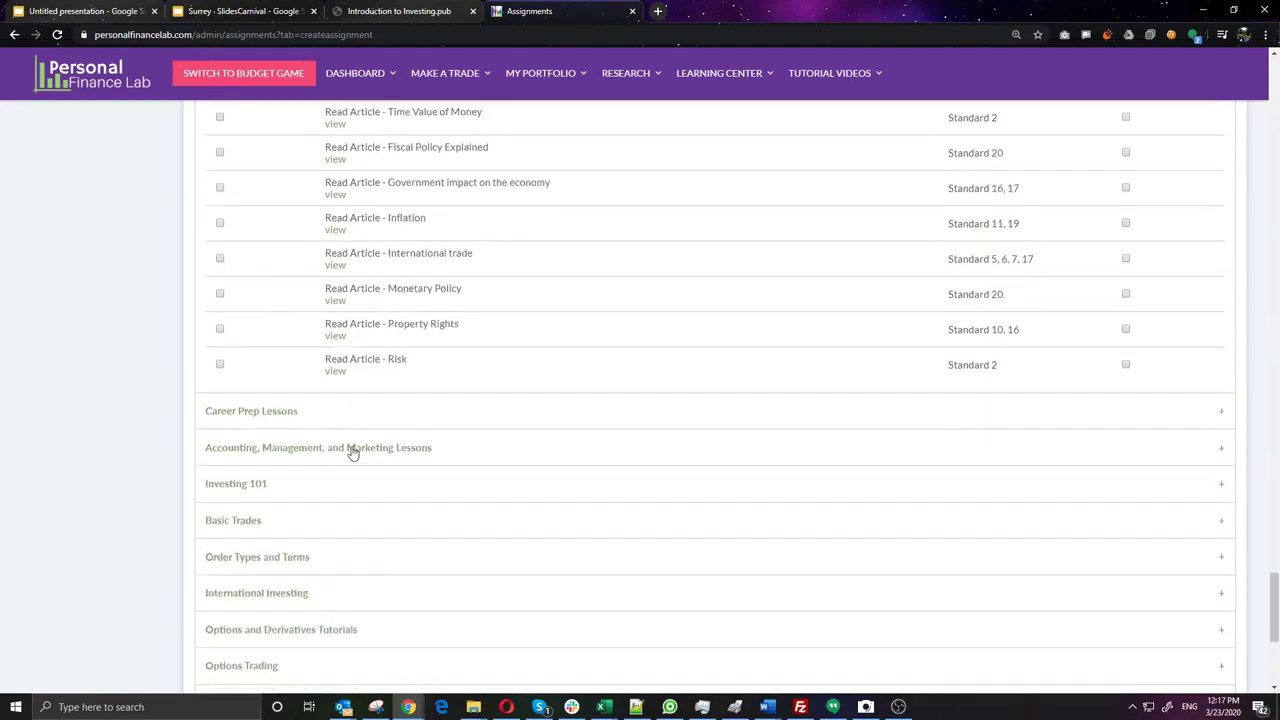
Expand Career Prep Lessons and Accounting, Management, and Marketing Lessons, and look through their articles
left_click(240, 412)
scroll(560, 390, "down", 3)
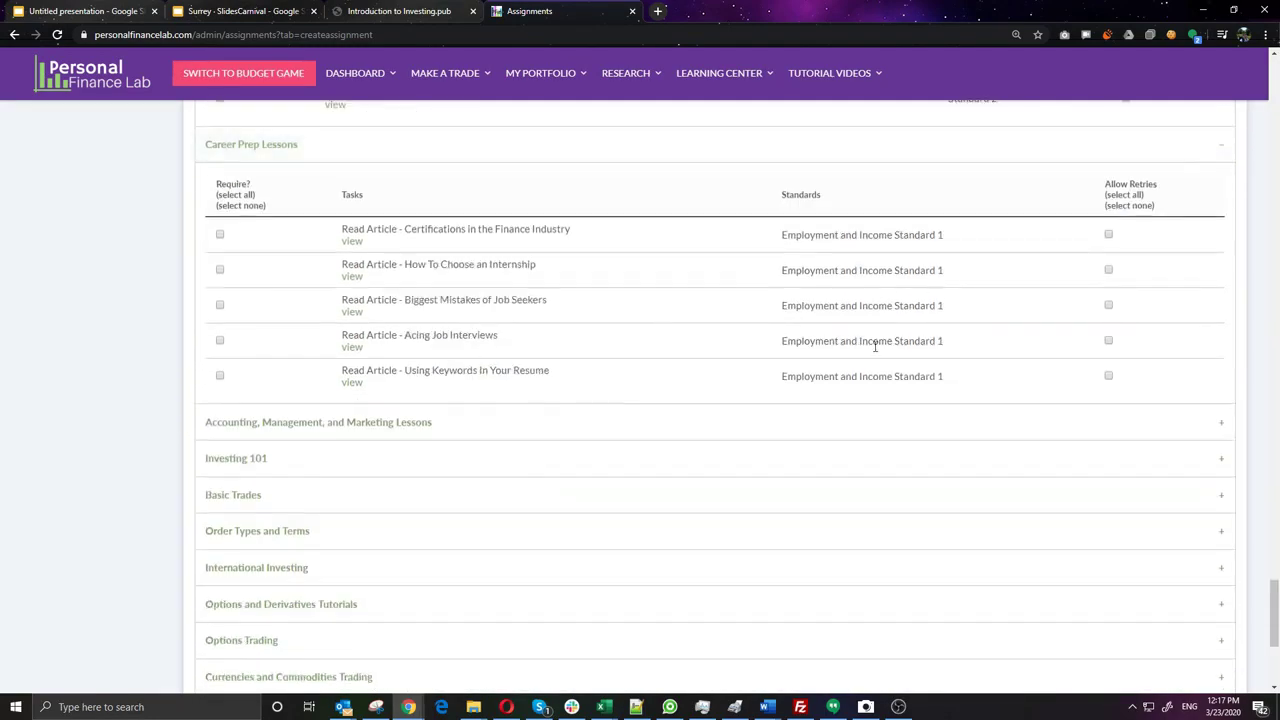
left_click(505, 422)
scroll(340, 397, "down", 3)
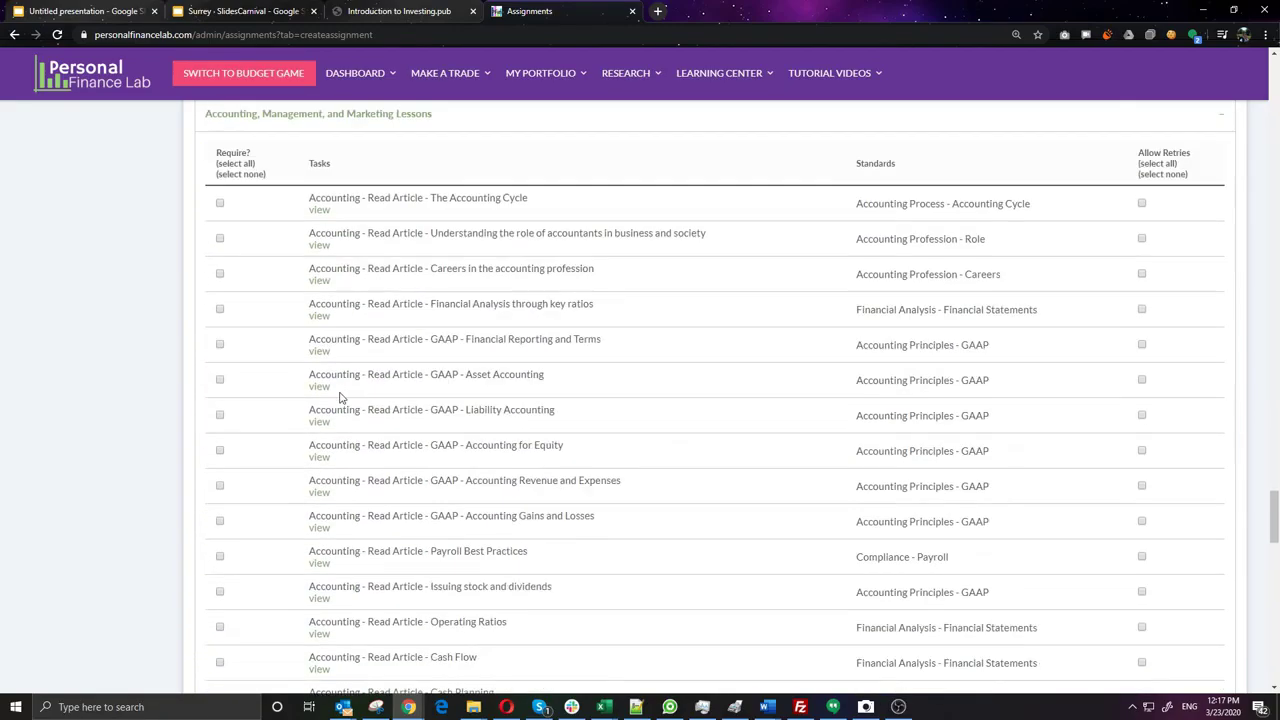
scroll(381, 487, "down", 15)
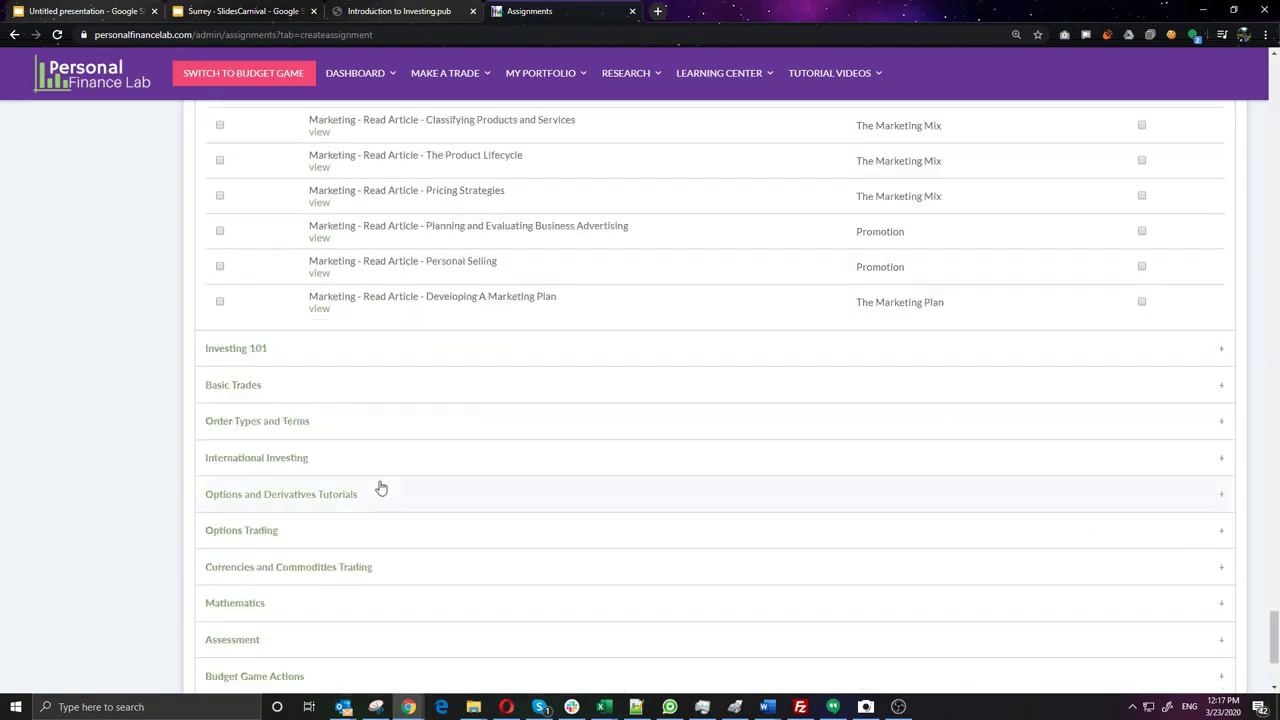
Expand Investing 101 and view Chapter 1: Introduction to Investing in its own browser tab
left_click(437, 350)
scroll(481, 407, "down", 2)
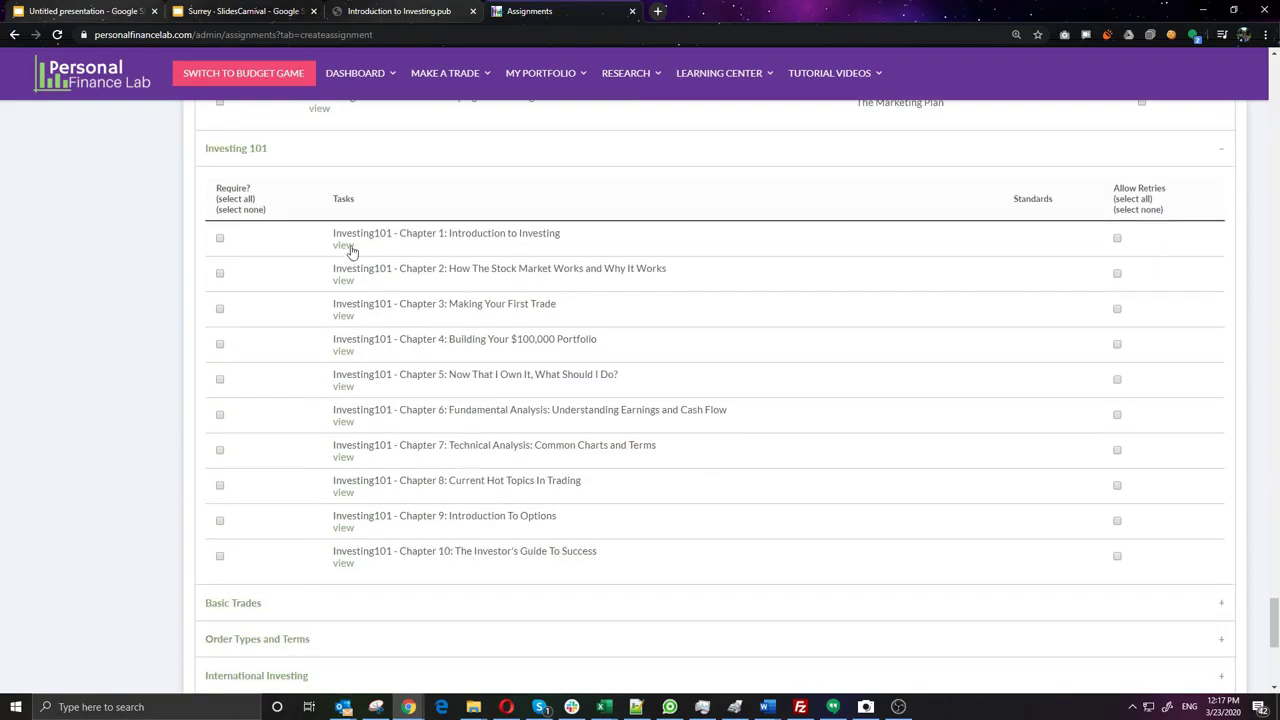
left_click(349, 250)
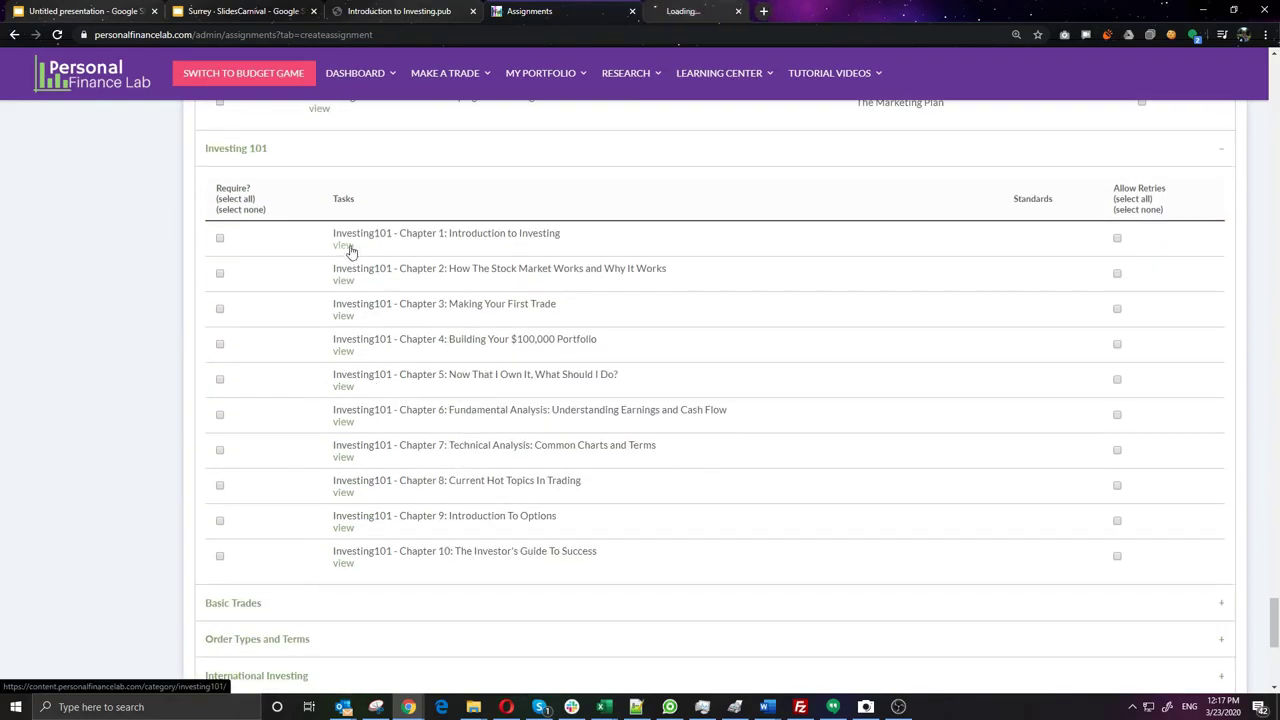
left_click(719, 10)
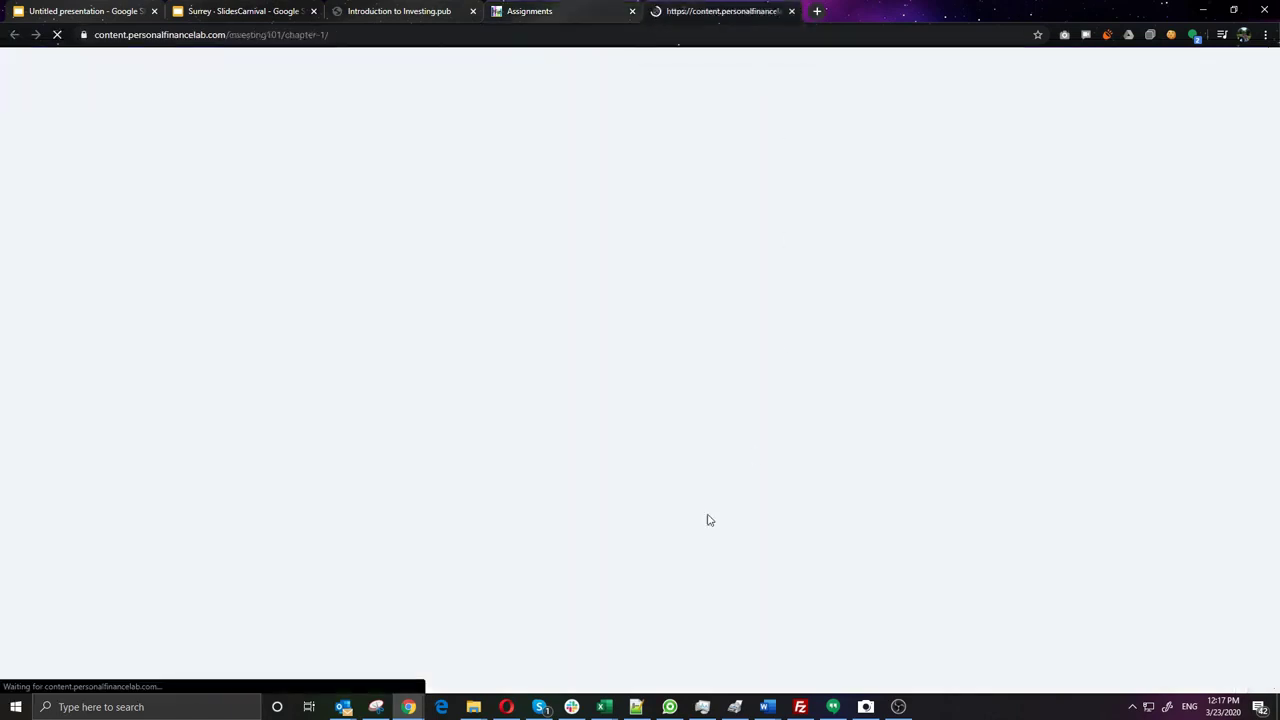
Look through the Investing 101 Chapter 1 lessons, from Understanding Investment Choices to the Chapter 1 Exam
scroll(400, 526, "down", 4)
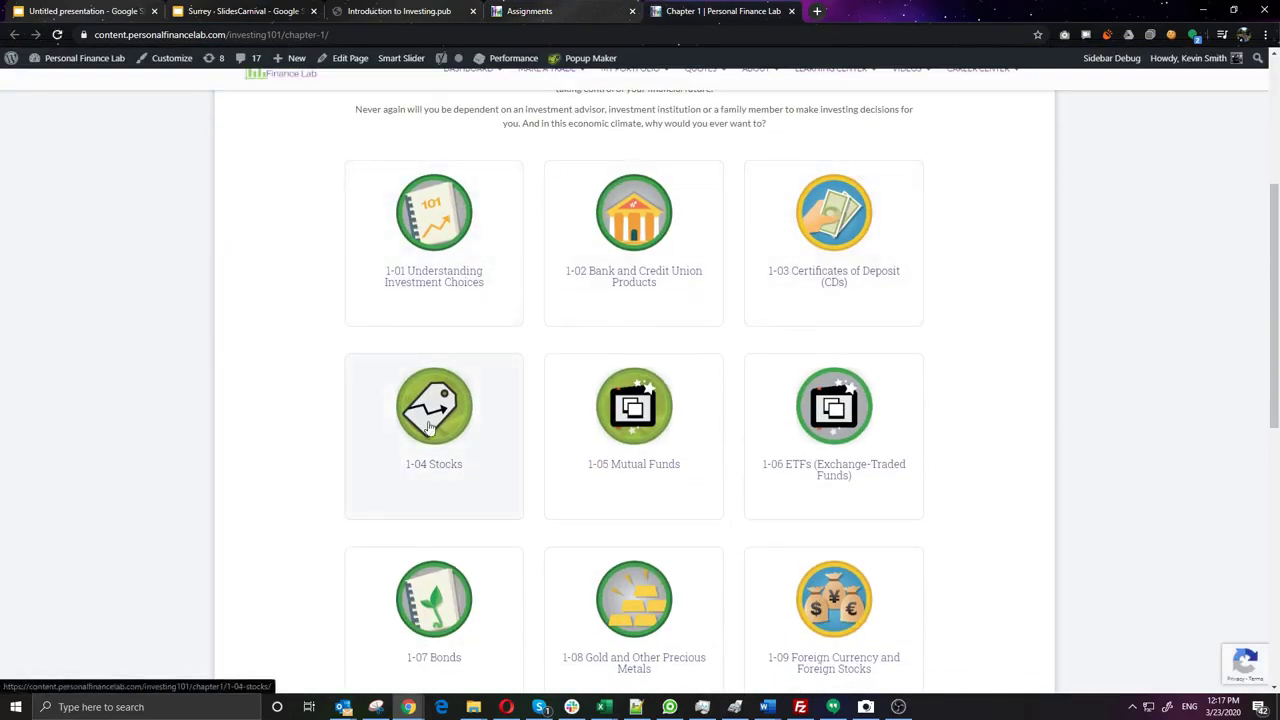
scroll(404, 513, "down", 2)
scroll(400, 557, "down", 3)
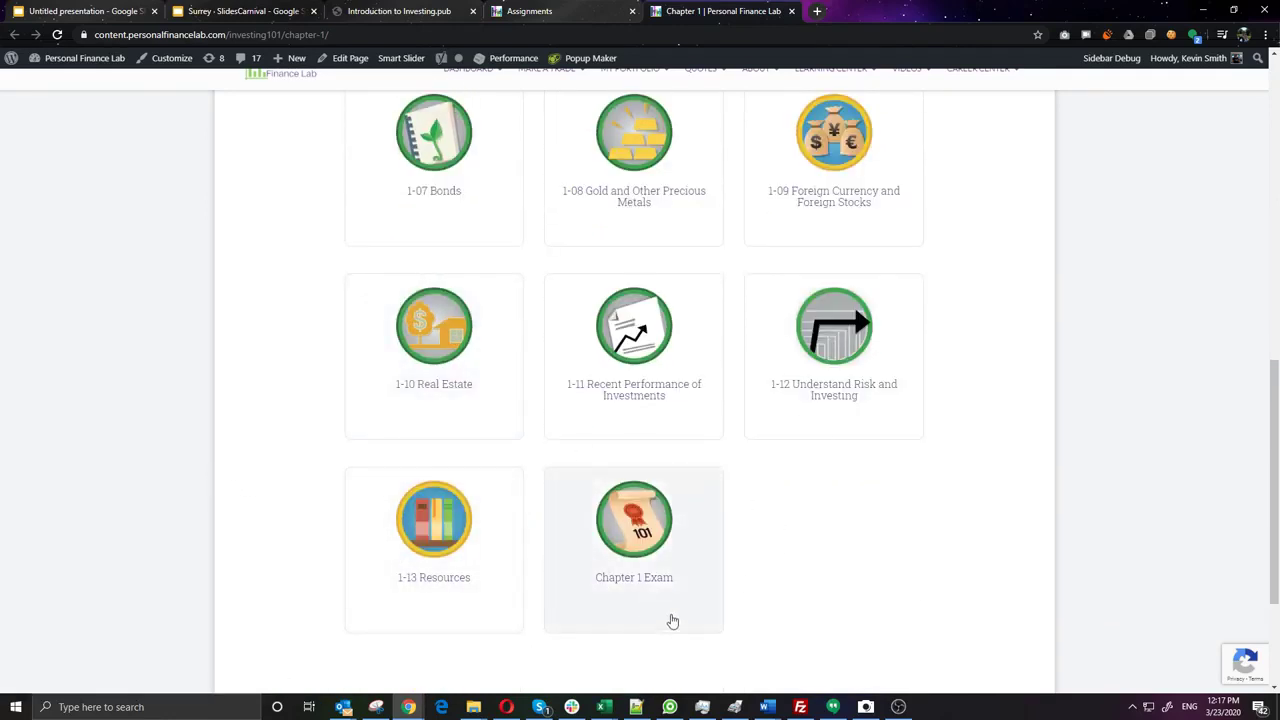
scroll(669, 617, "up", 5)
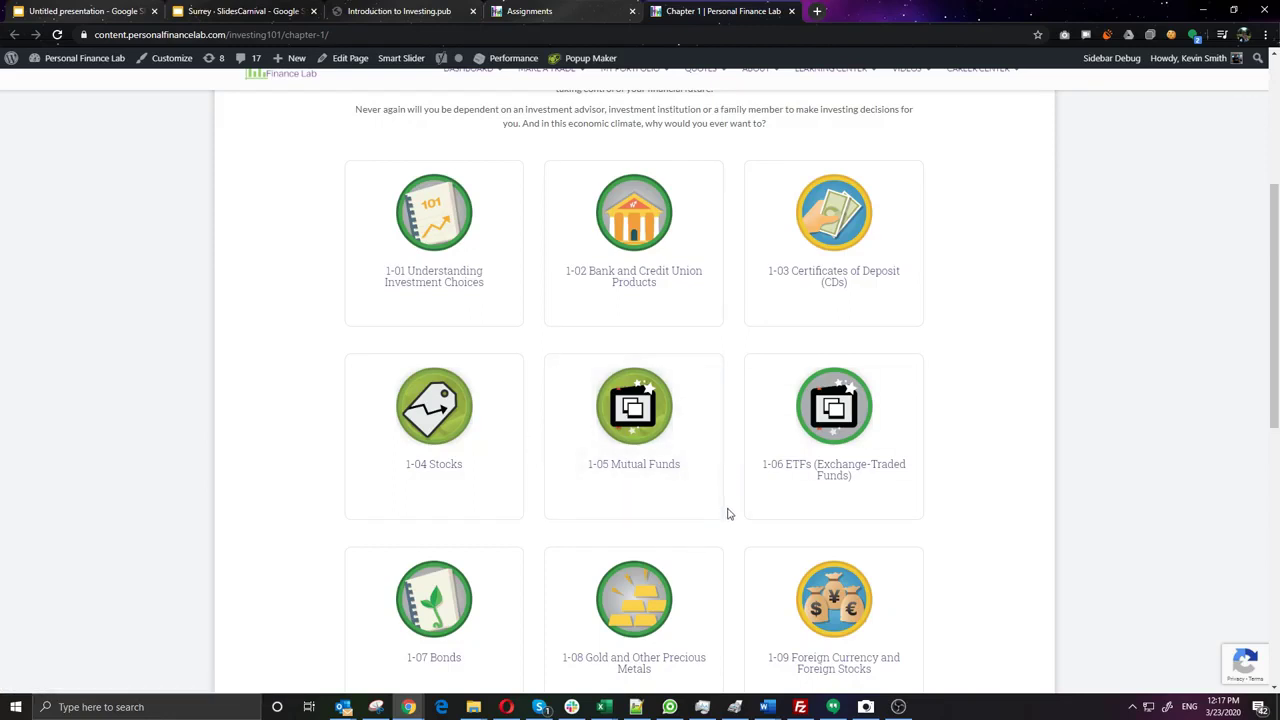
scroll(727, 513, "down", 3)
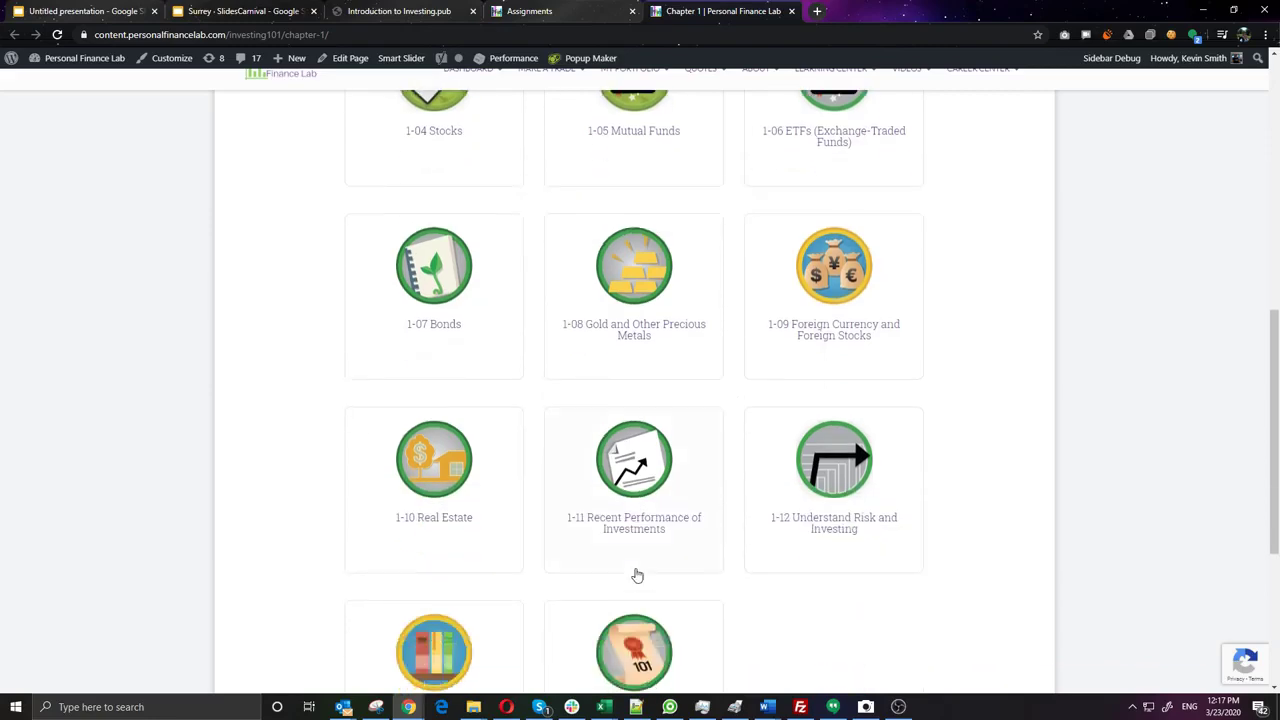
scroll(630, 500, "down", 2)
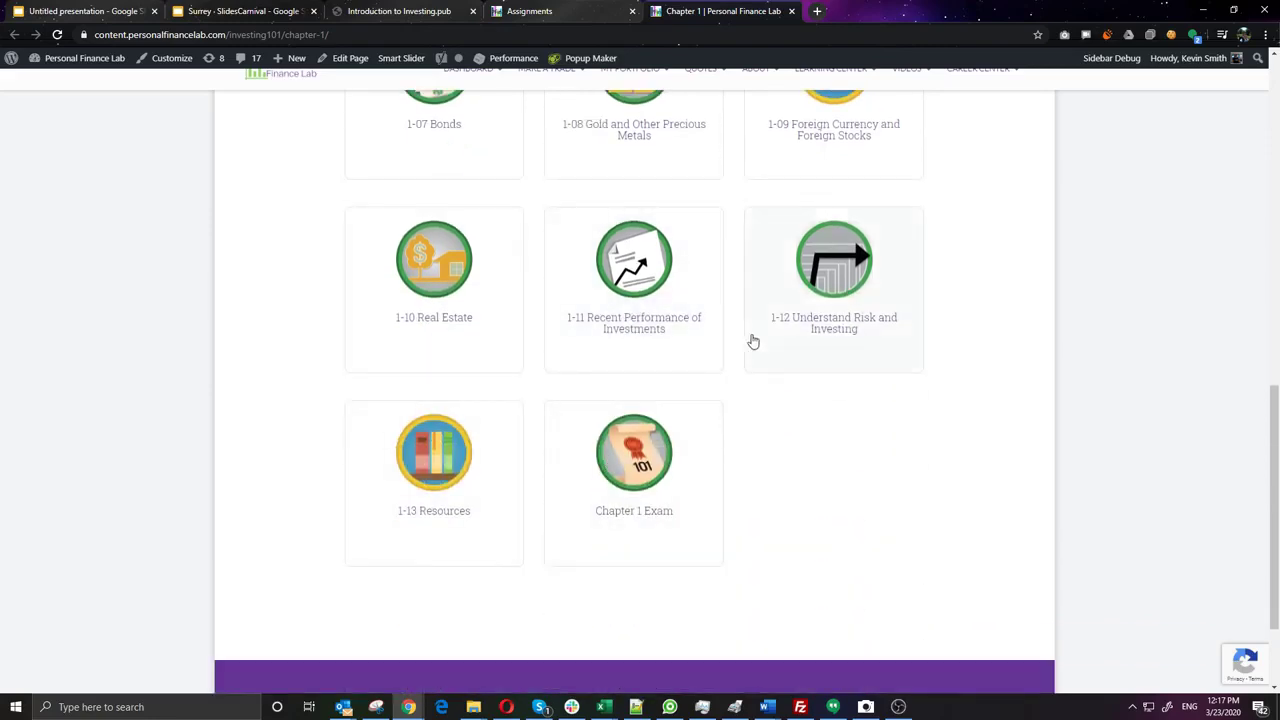
Return to the Assignments page, expand Basic Trades and Budget Game Actions, and look through their tasks
left_click(590, 11)
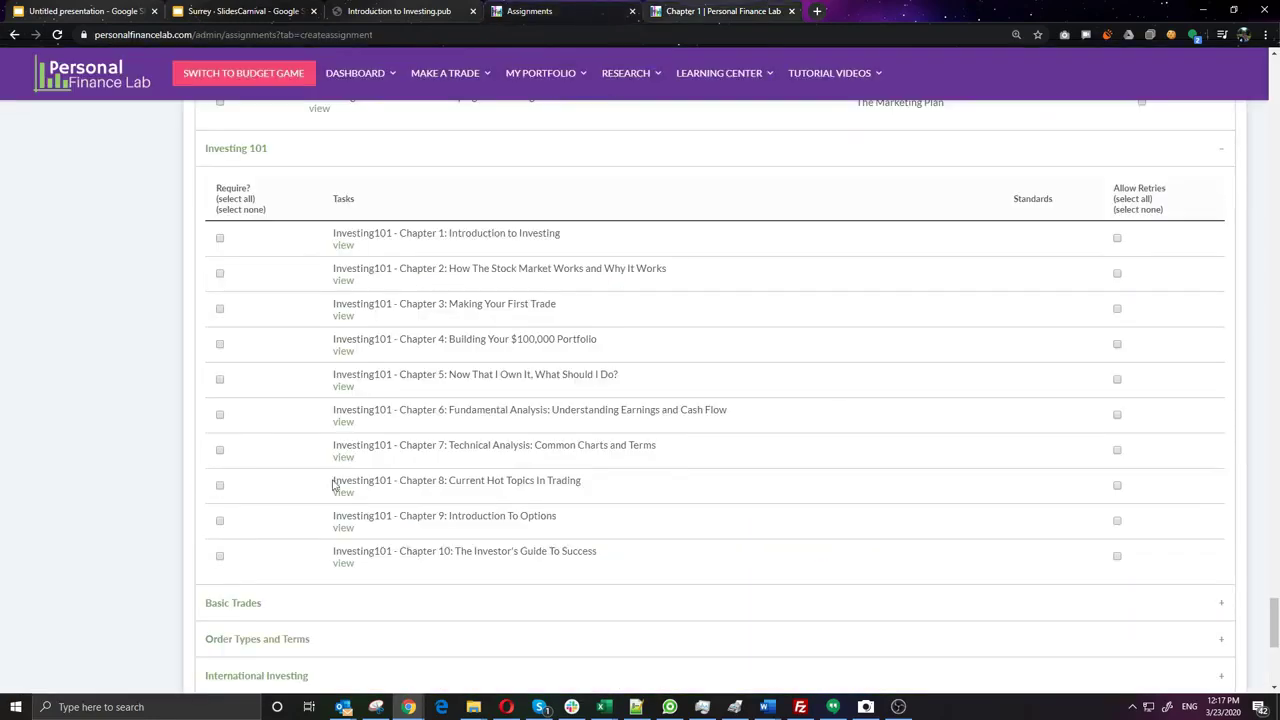
scroll(333, 486, "down", 3)
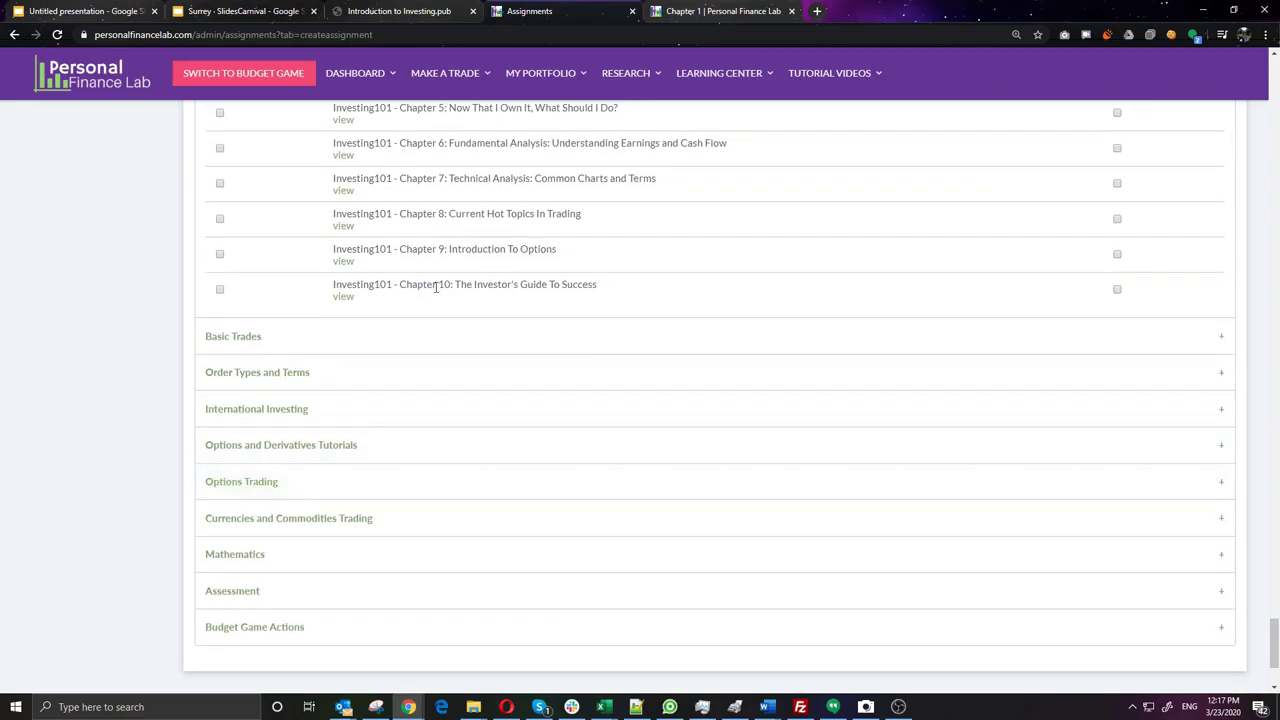
left_click(298, 336)
scroll(306, 424, "down", 1)
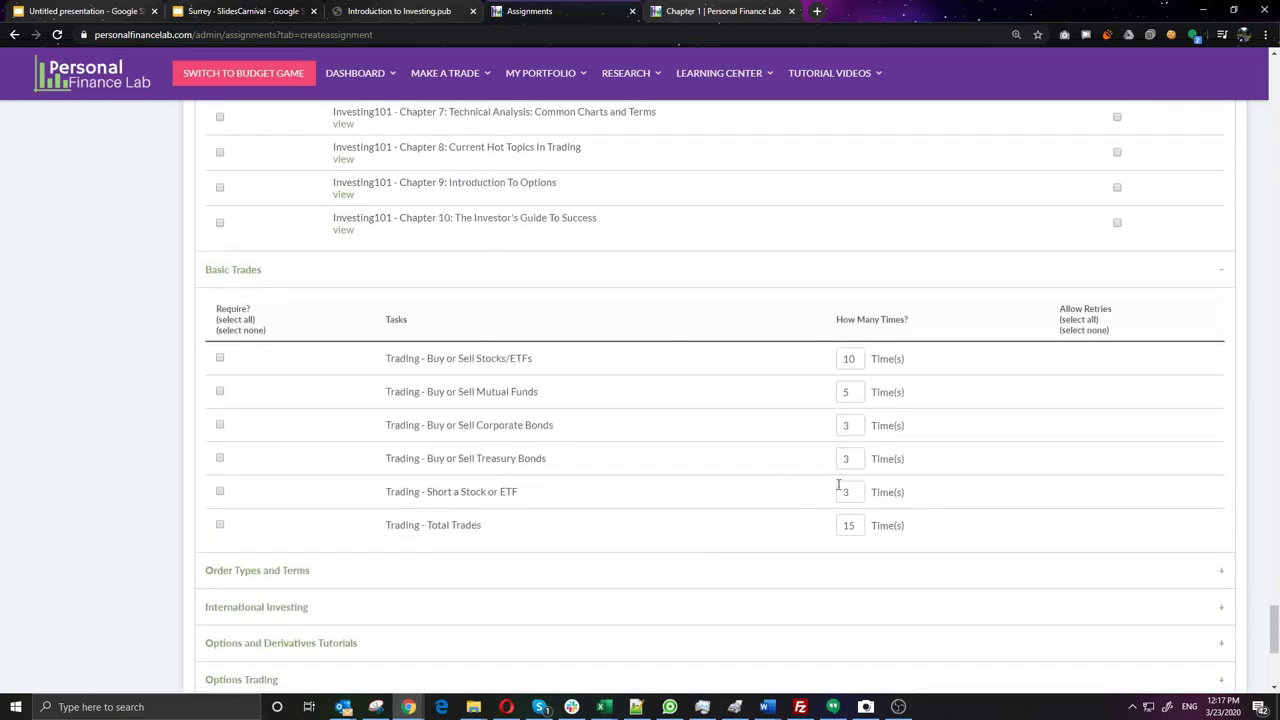
scroll(820, 488, "down", 3)
left_click(409, 558)
scroll(409, 552, "down", 2)
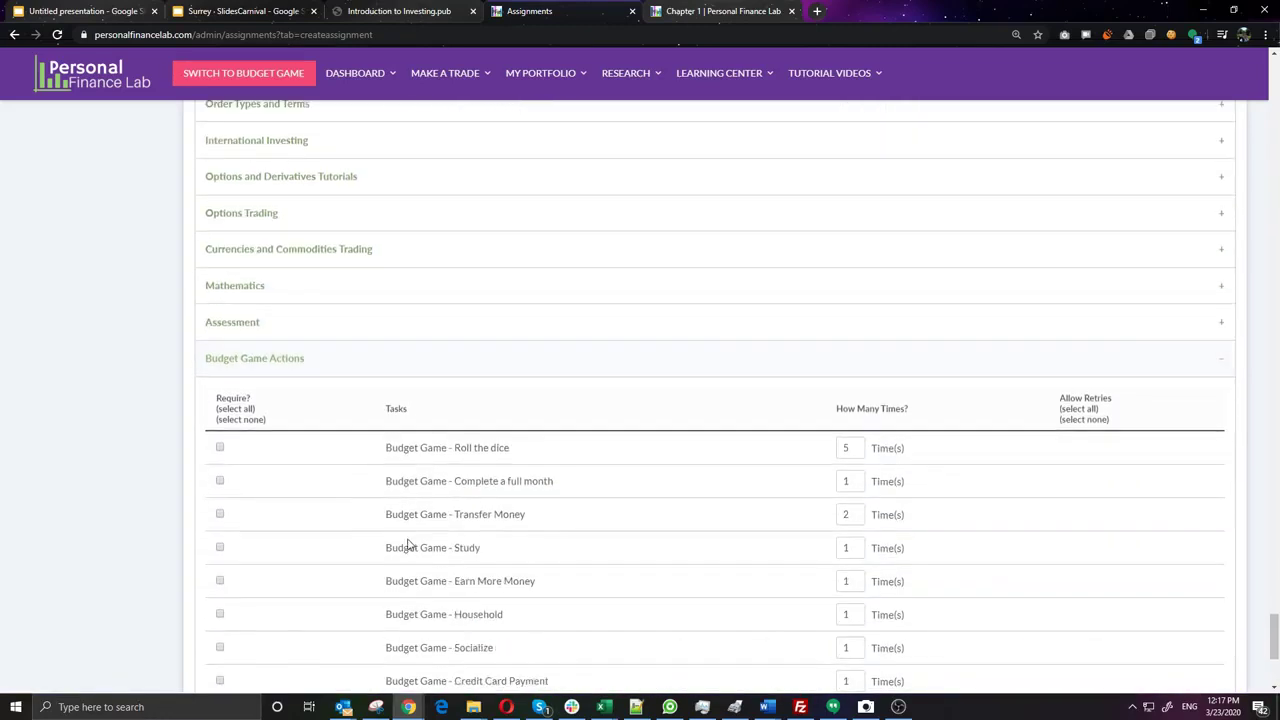
scroll(400, 540, "down", 2)
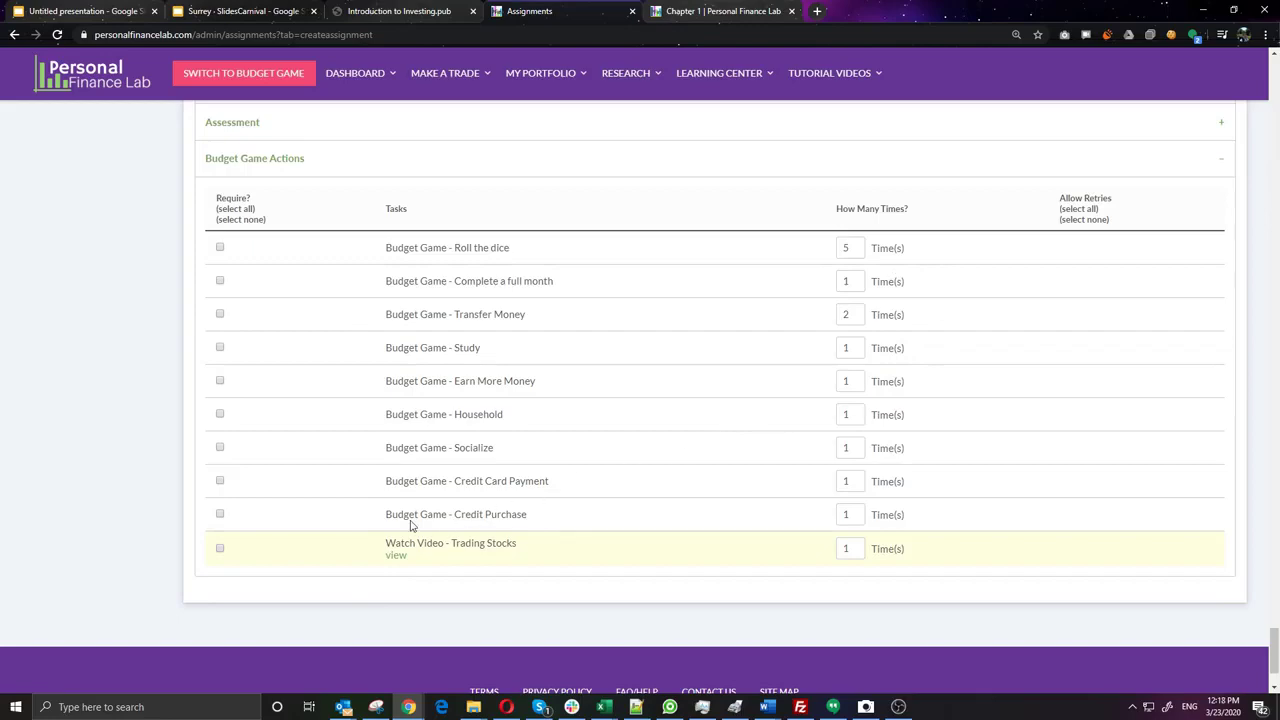
Leave the new-assignment form for the Instructor Dashboard and switch it to the student view
scroll(267, 467, "up", 20)
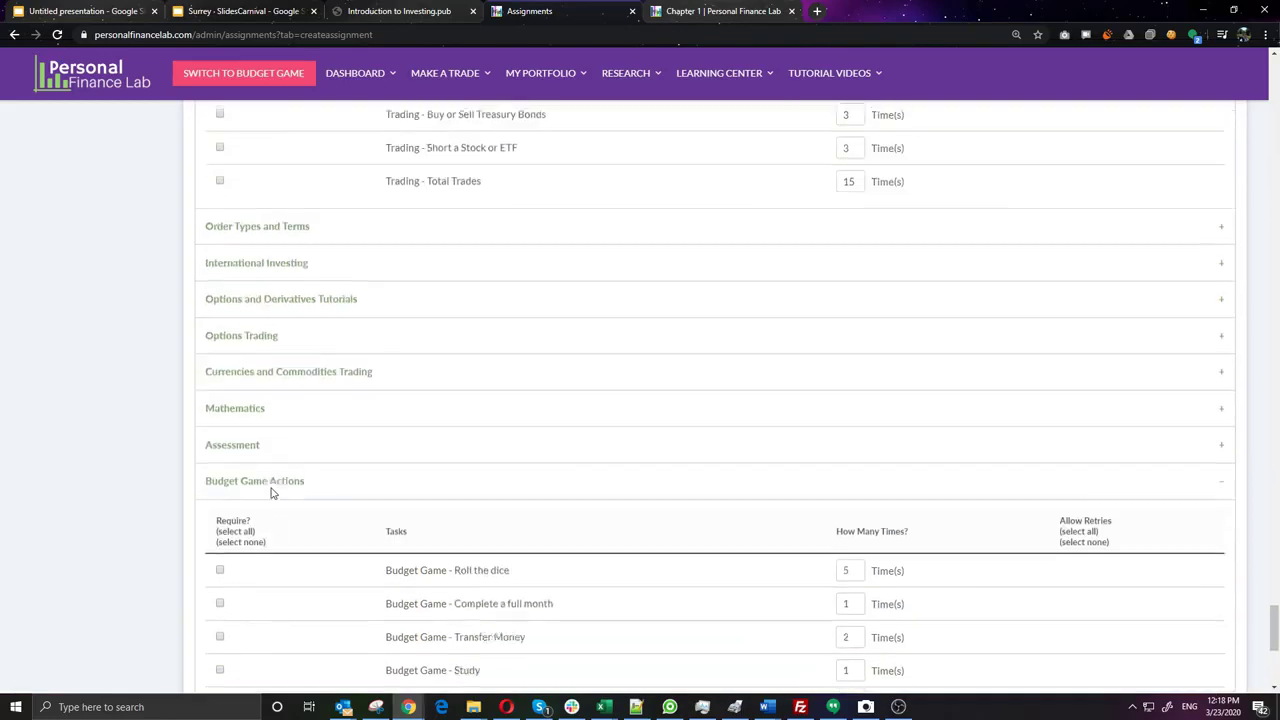
scroll(474, 447, "up", 20)
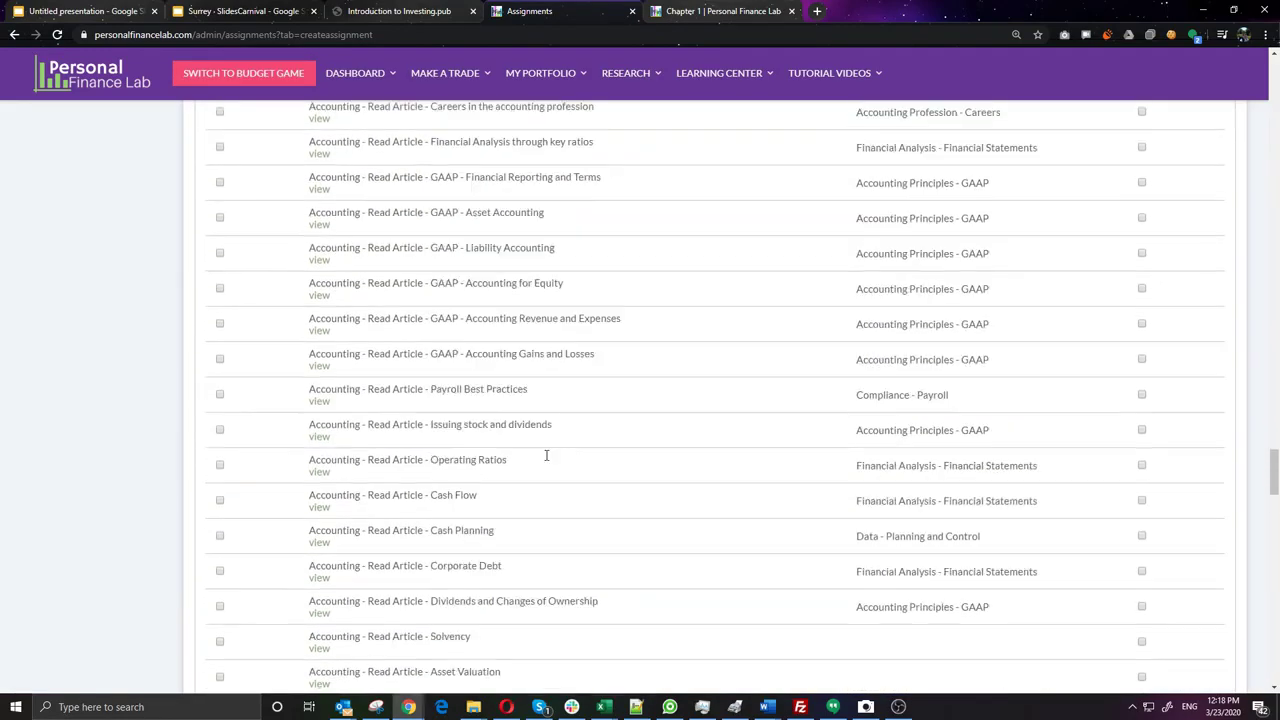
scroll(661, 477, "up", 20)
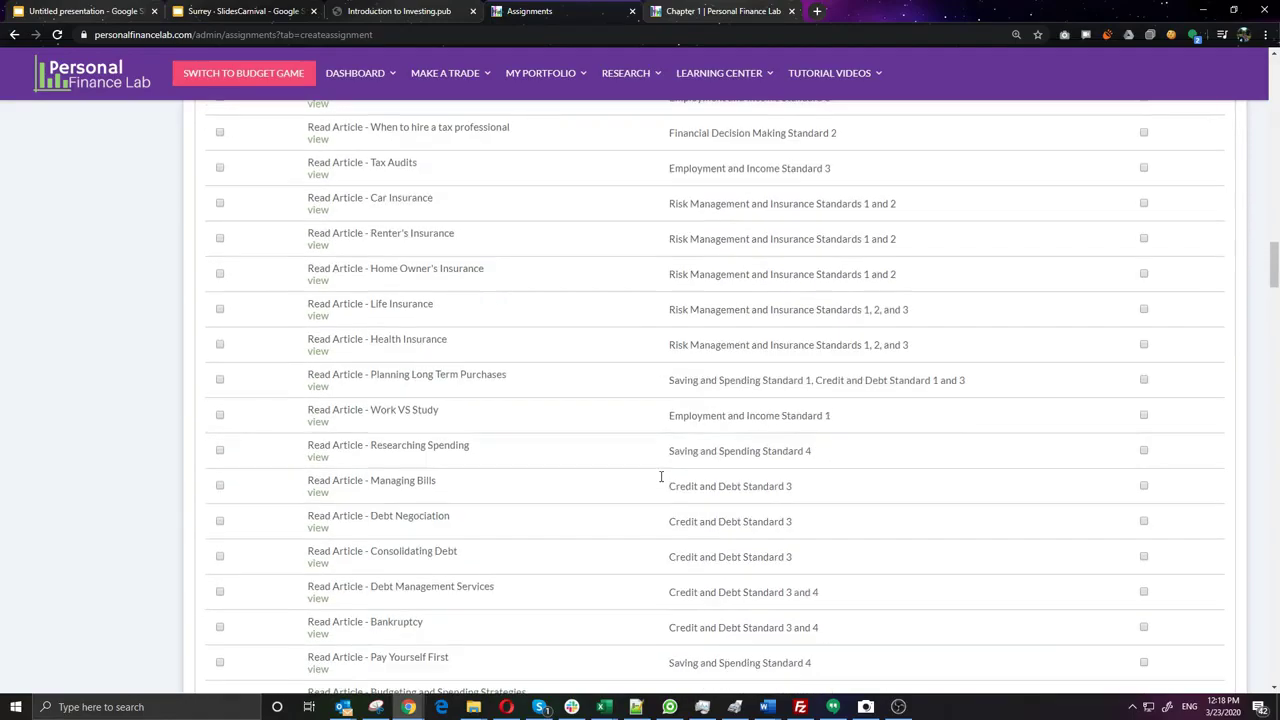
scroll(659, 485, "up", 5)
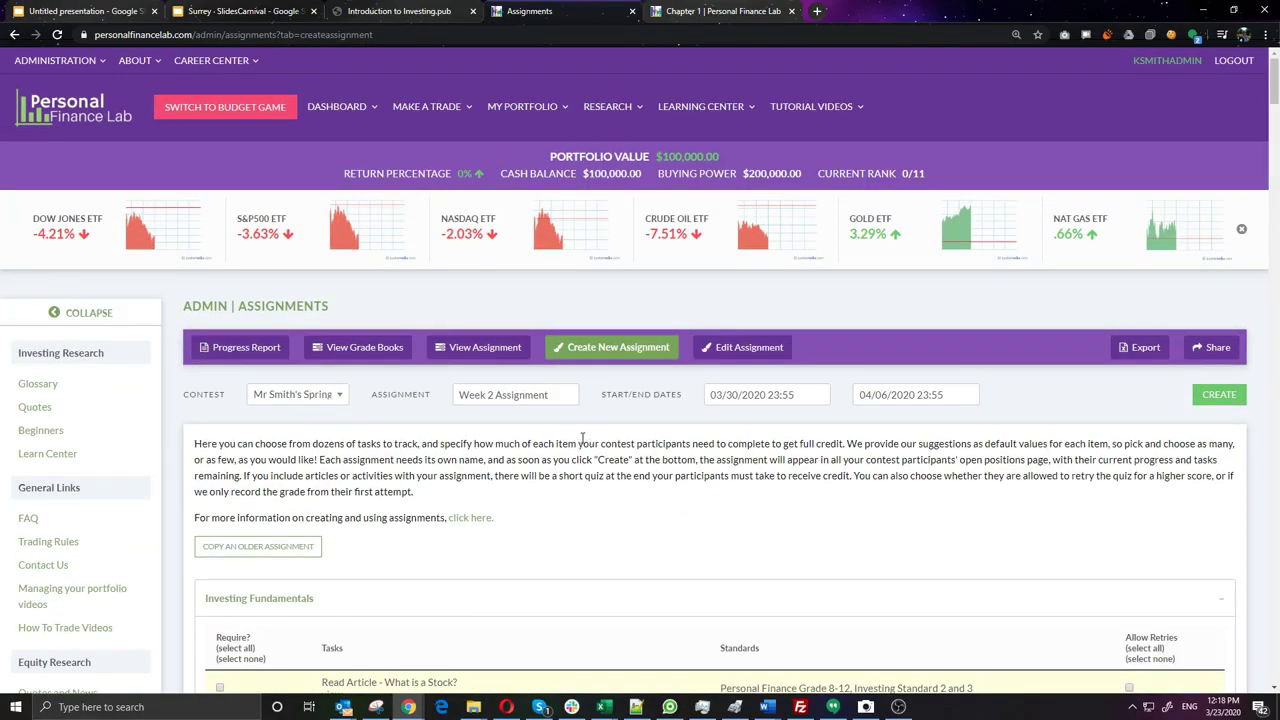
left_click(318, 107)
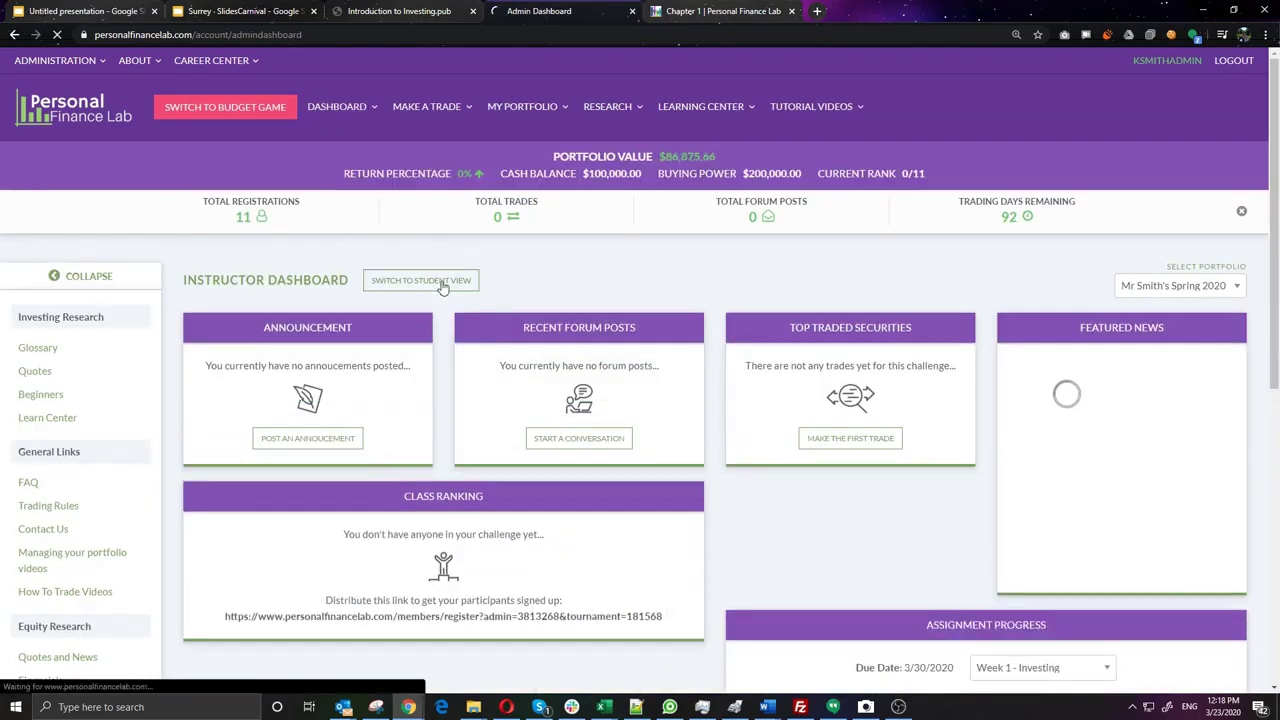
left_click(443, 283)
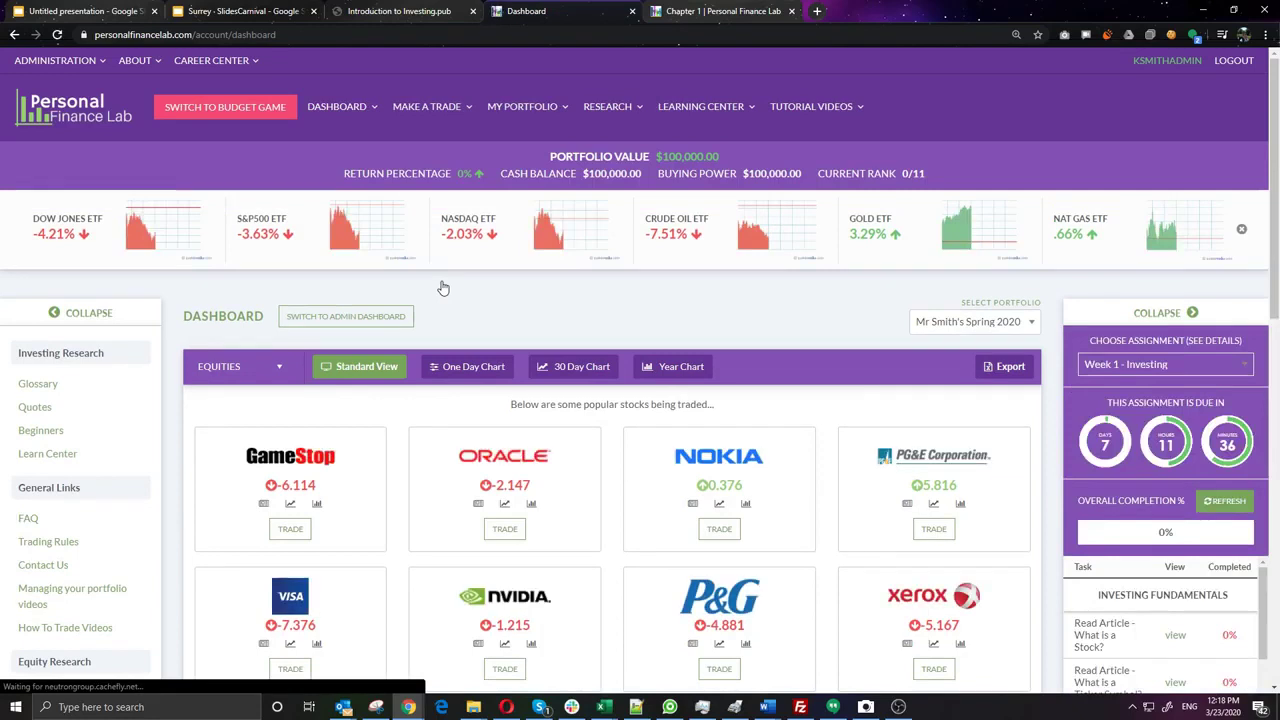
Examine the Week 1 - Investing assignment's task list and due-date countdown on the student dashboard
scroll(360, 296, "down", 1)
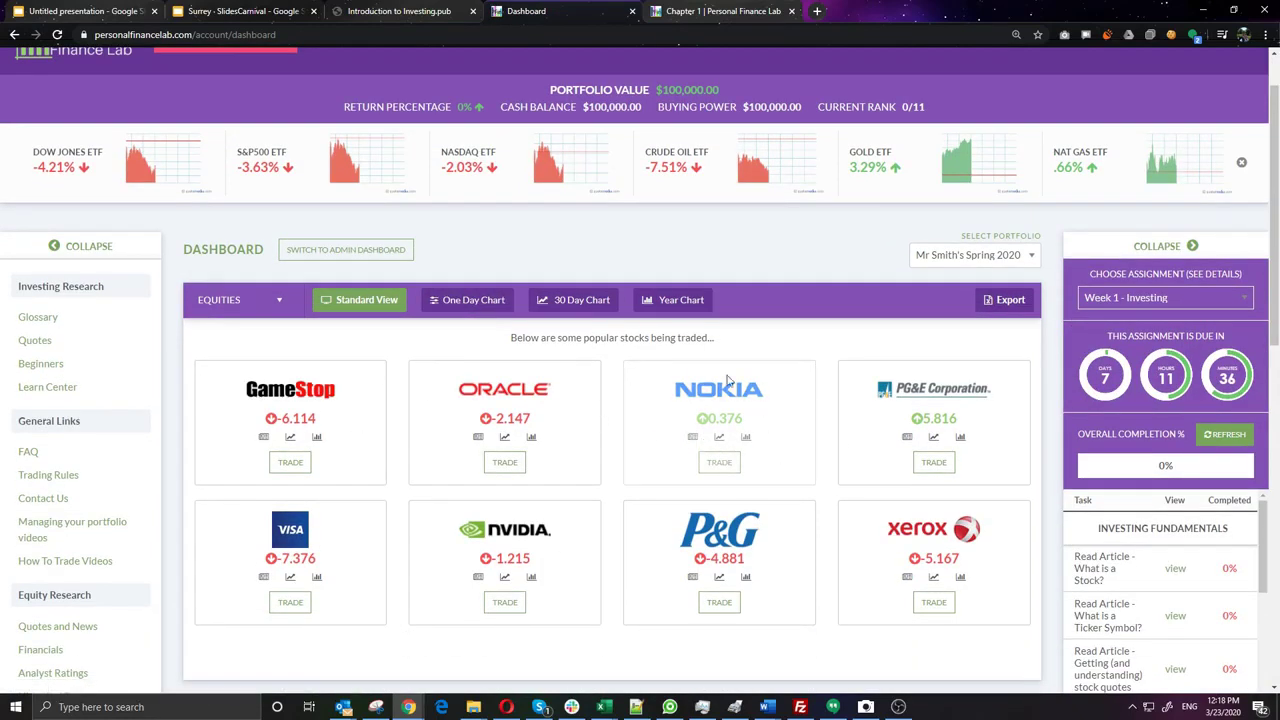
scroll(1115, 152, "down", 2)
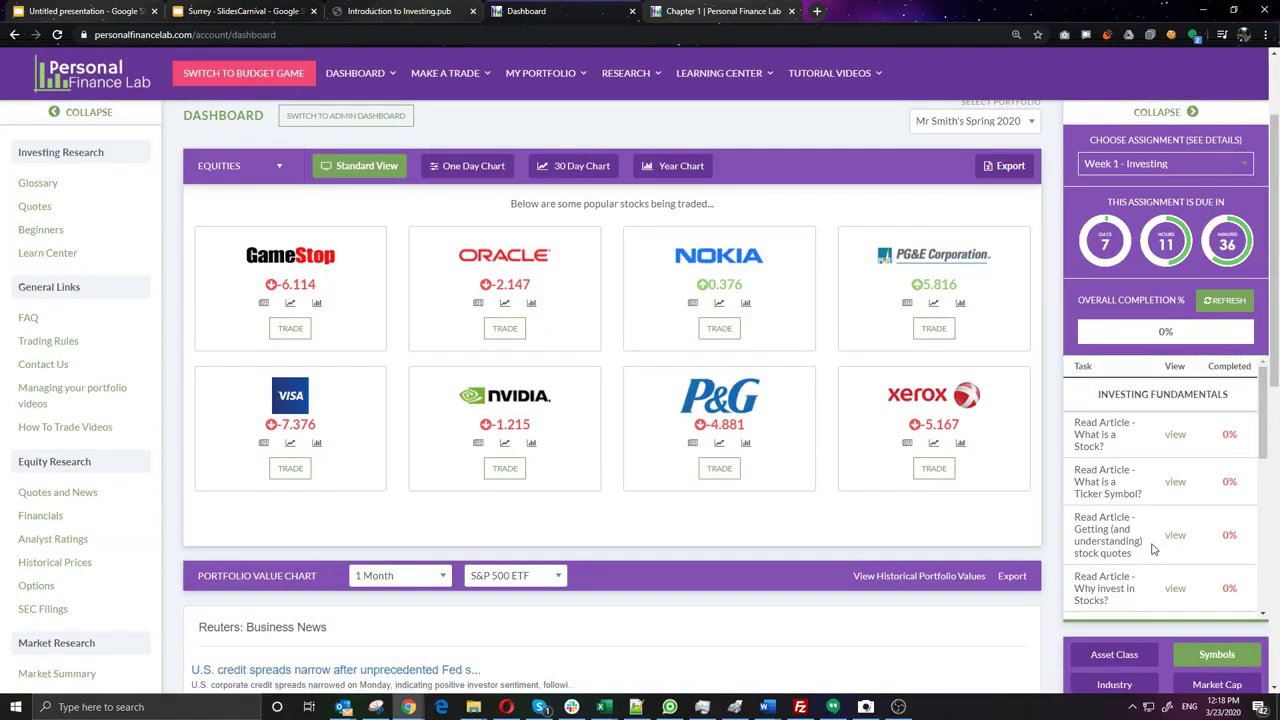
scroll(1140, 505, "down", 5)
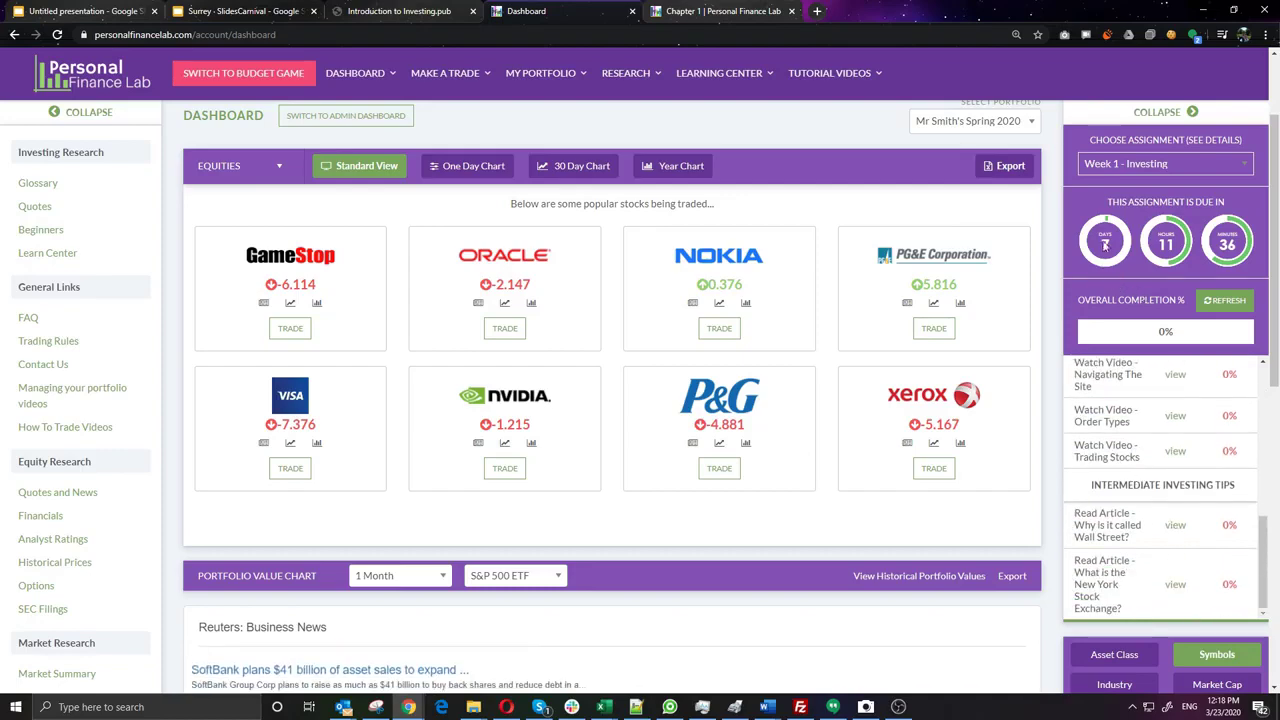
scroll(1045, 500, "up", 2)
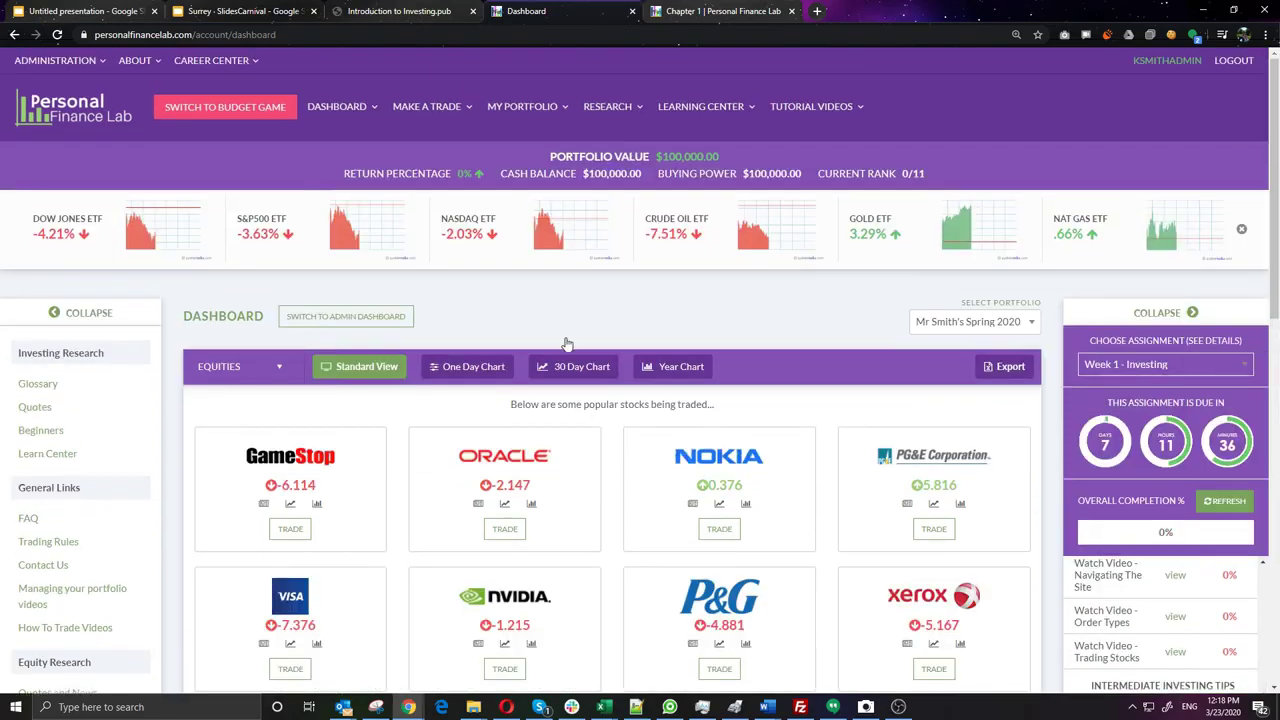
Switch to the budget game, start playing, and choose the medium place with 2 roommates and the next fixed-expense option
left_click(248, 121)
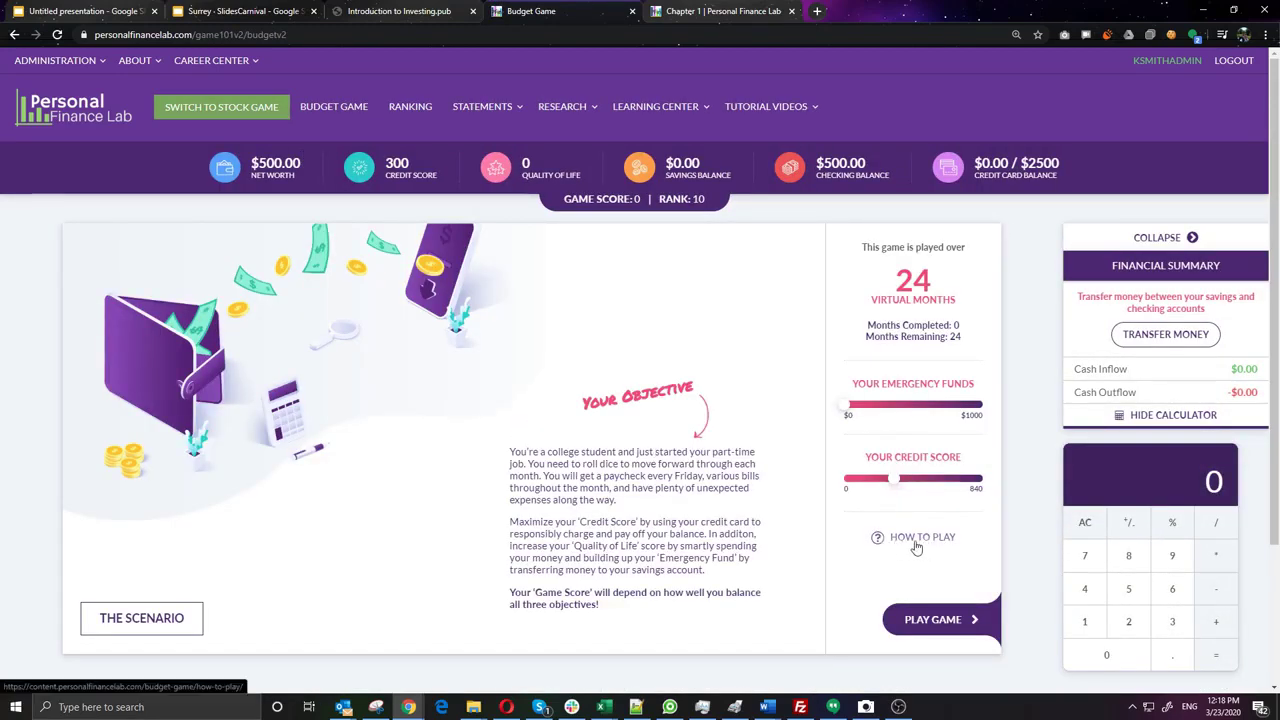
left_click(943, 619)
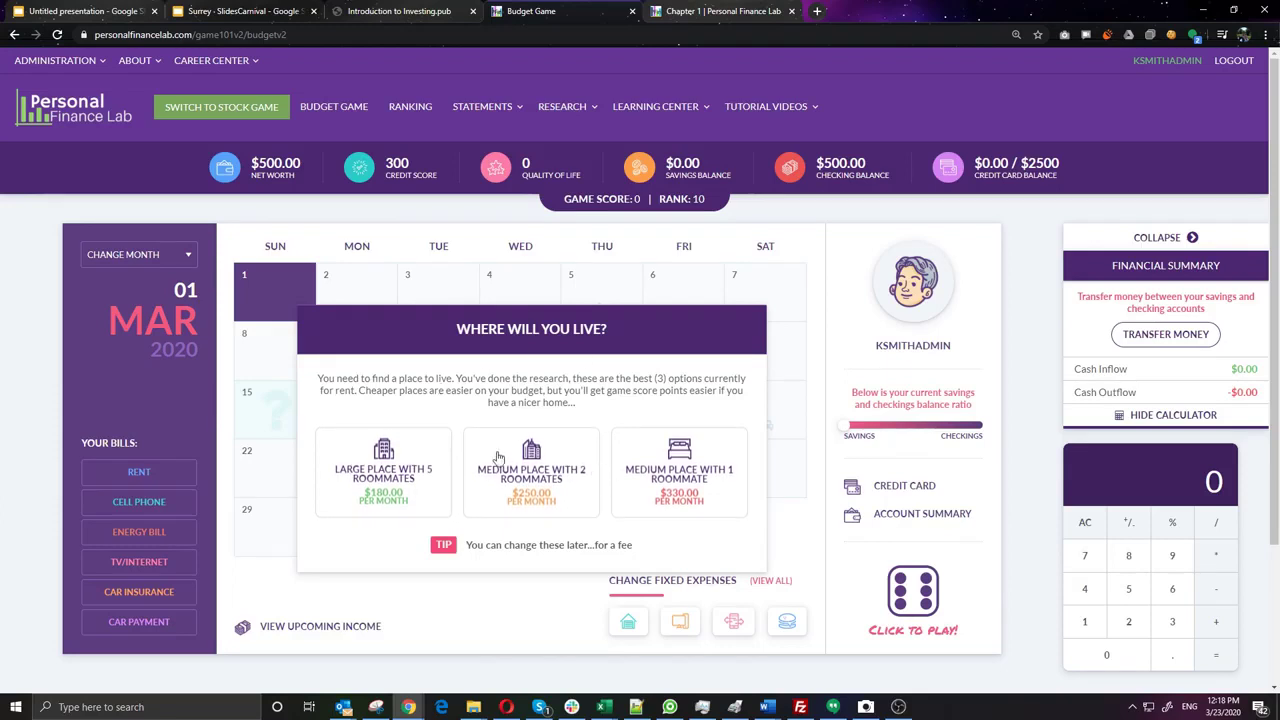
left_click(556, 480)
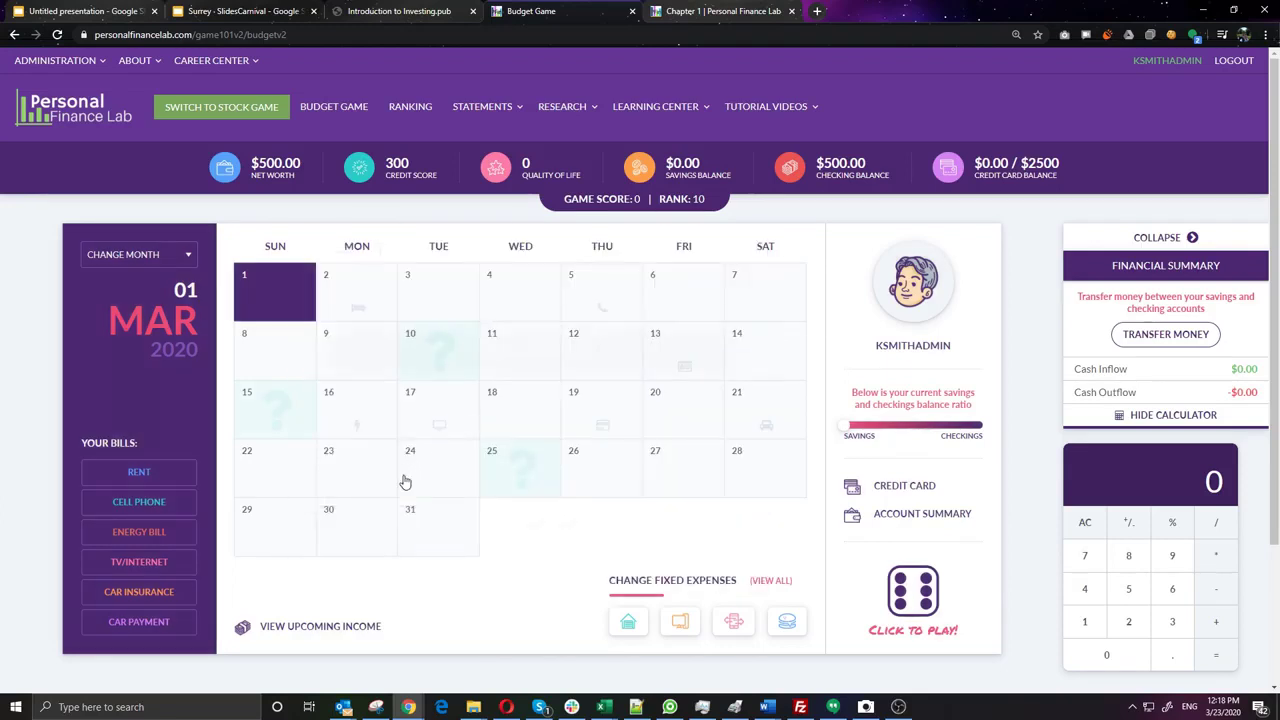
left_click(687, 480)
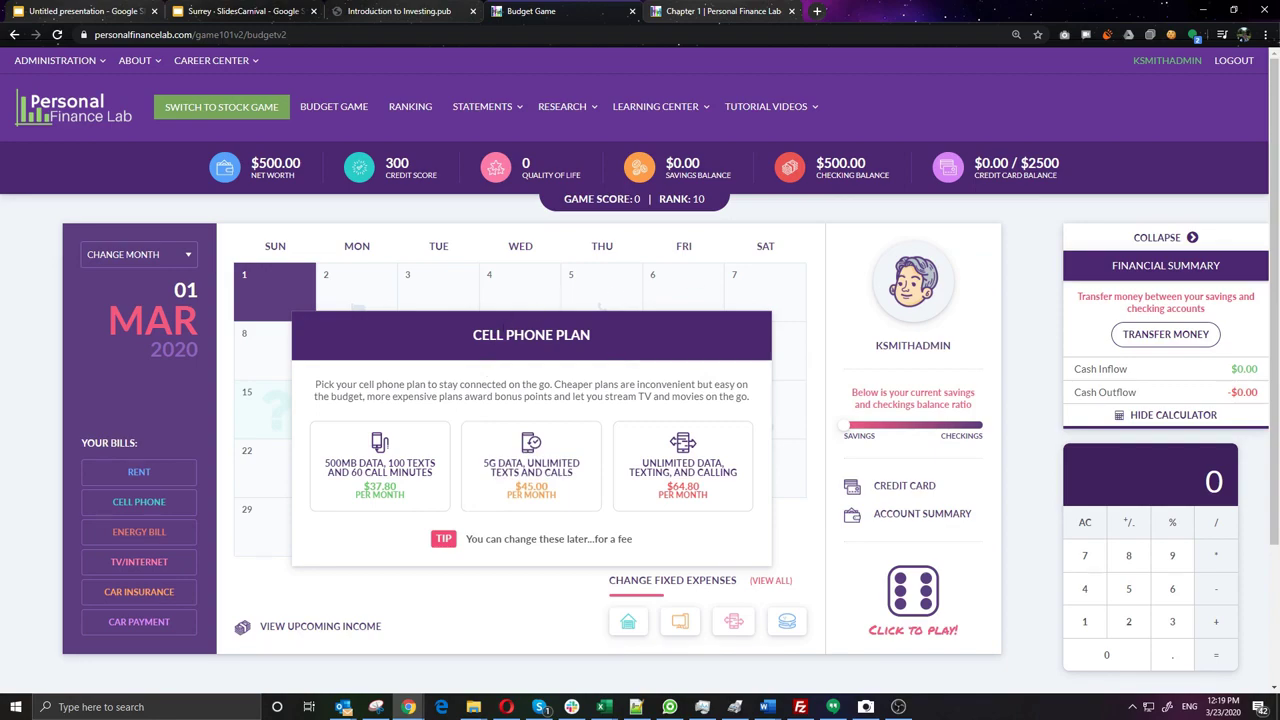
Switch to the Google Slides presentation and advance to the "Set Up Your Assignments" slide
key("alt+Tab")
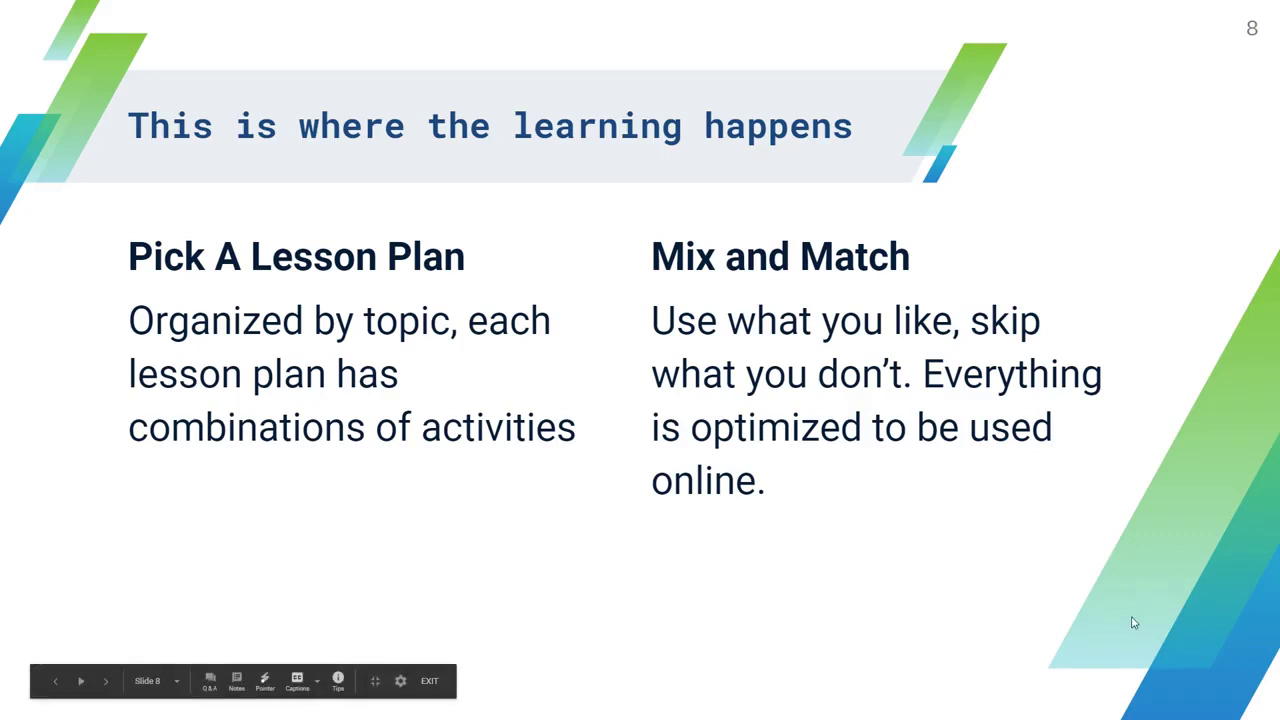
key("Right")
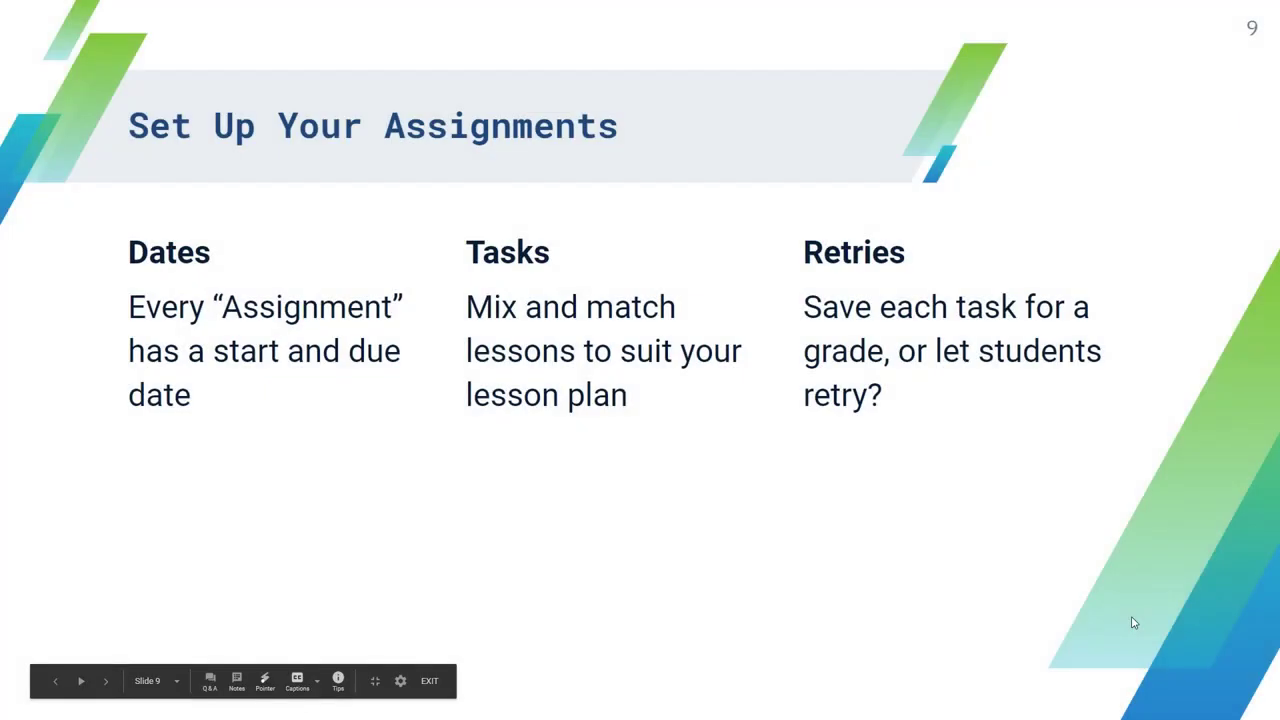